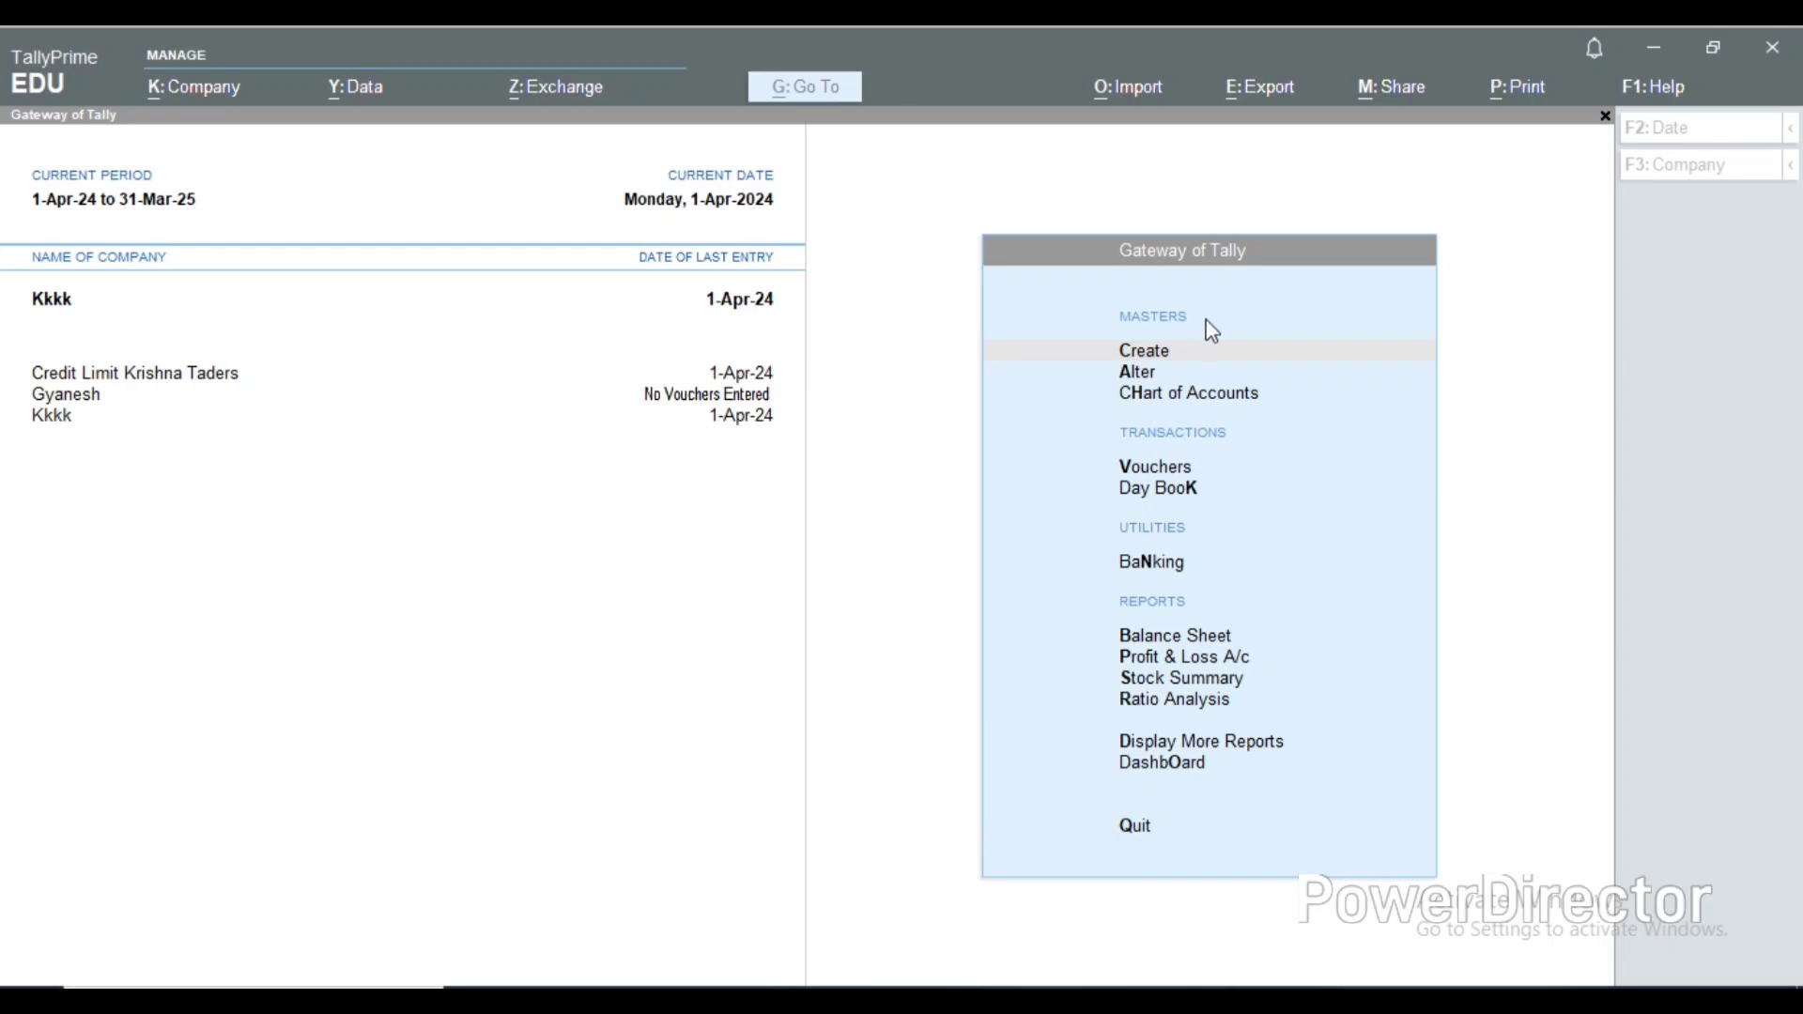
Step: Start creating a new company and enter Bhavani Electronics as its company name and mailing name
{"action": "left_click", "coordinate": [1248, 347]}
{"action": "left_click", "coordinate": [1239, 349]}
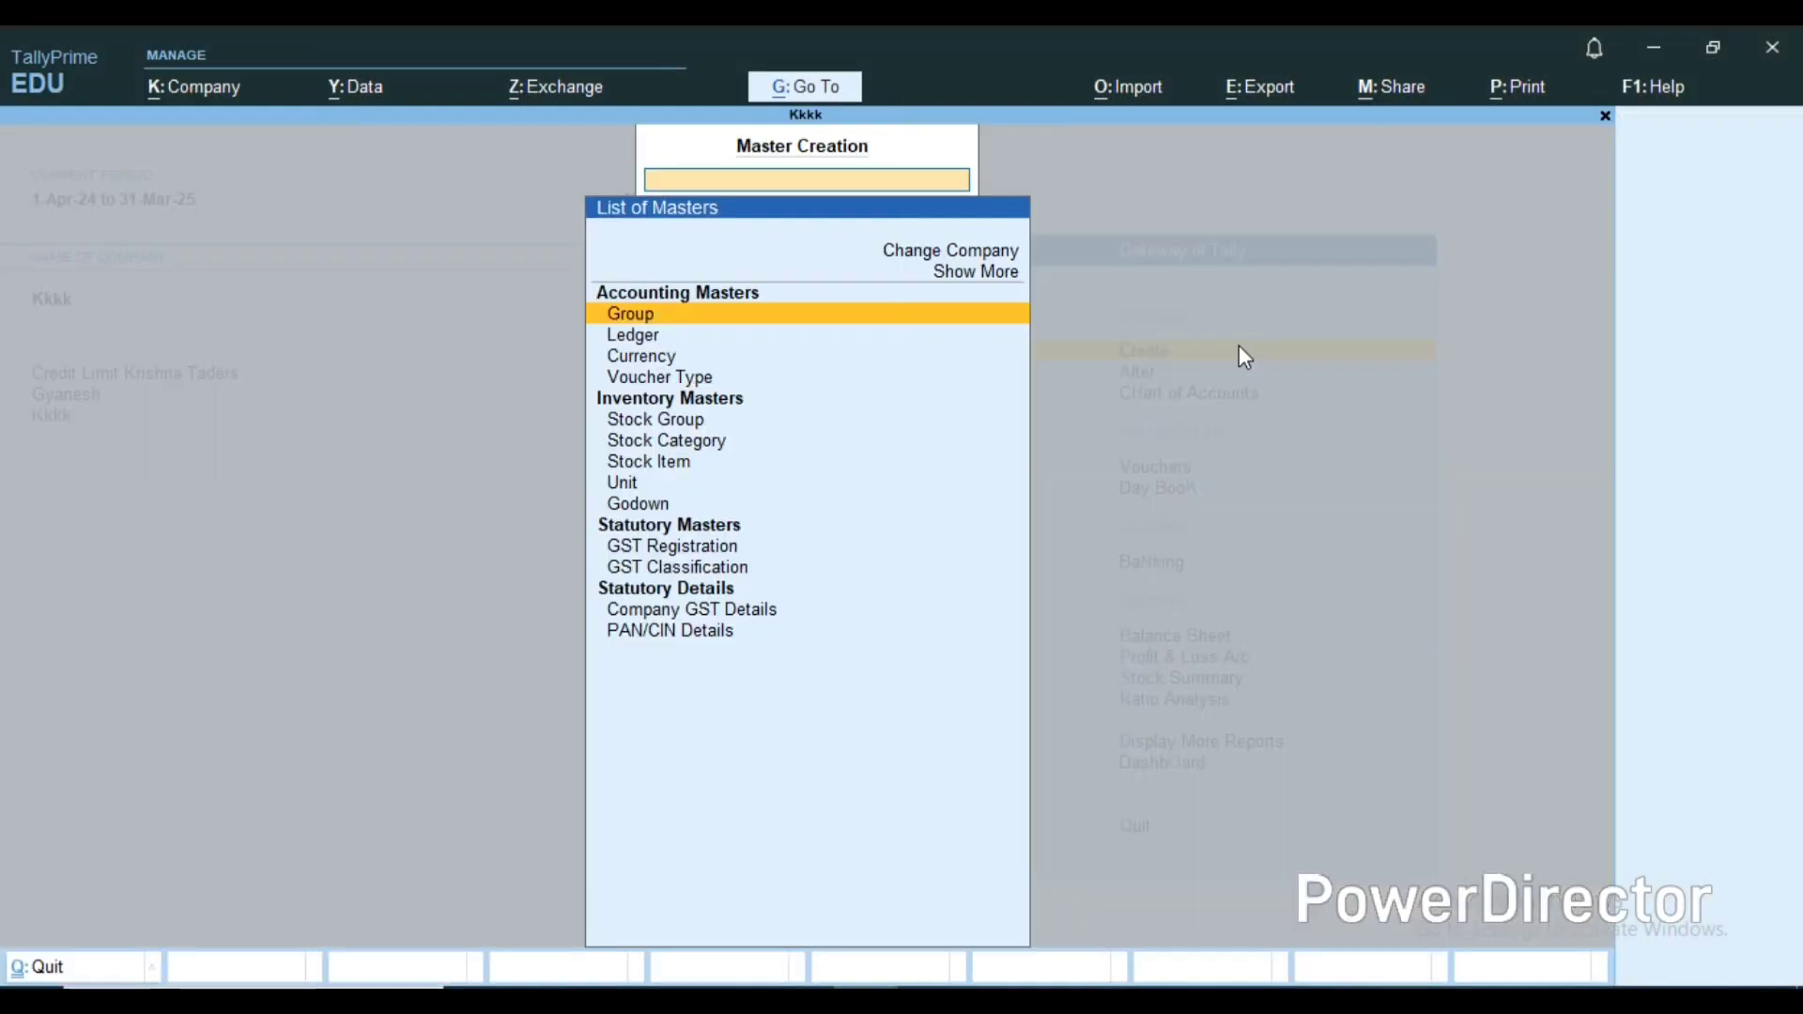
{"action": "key", "text": "alt+k"}
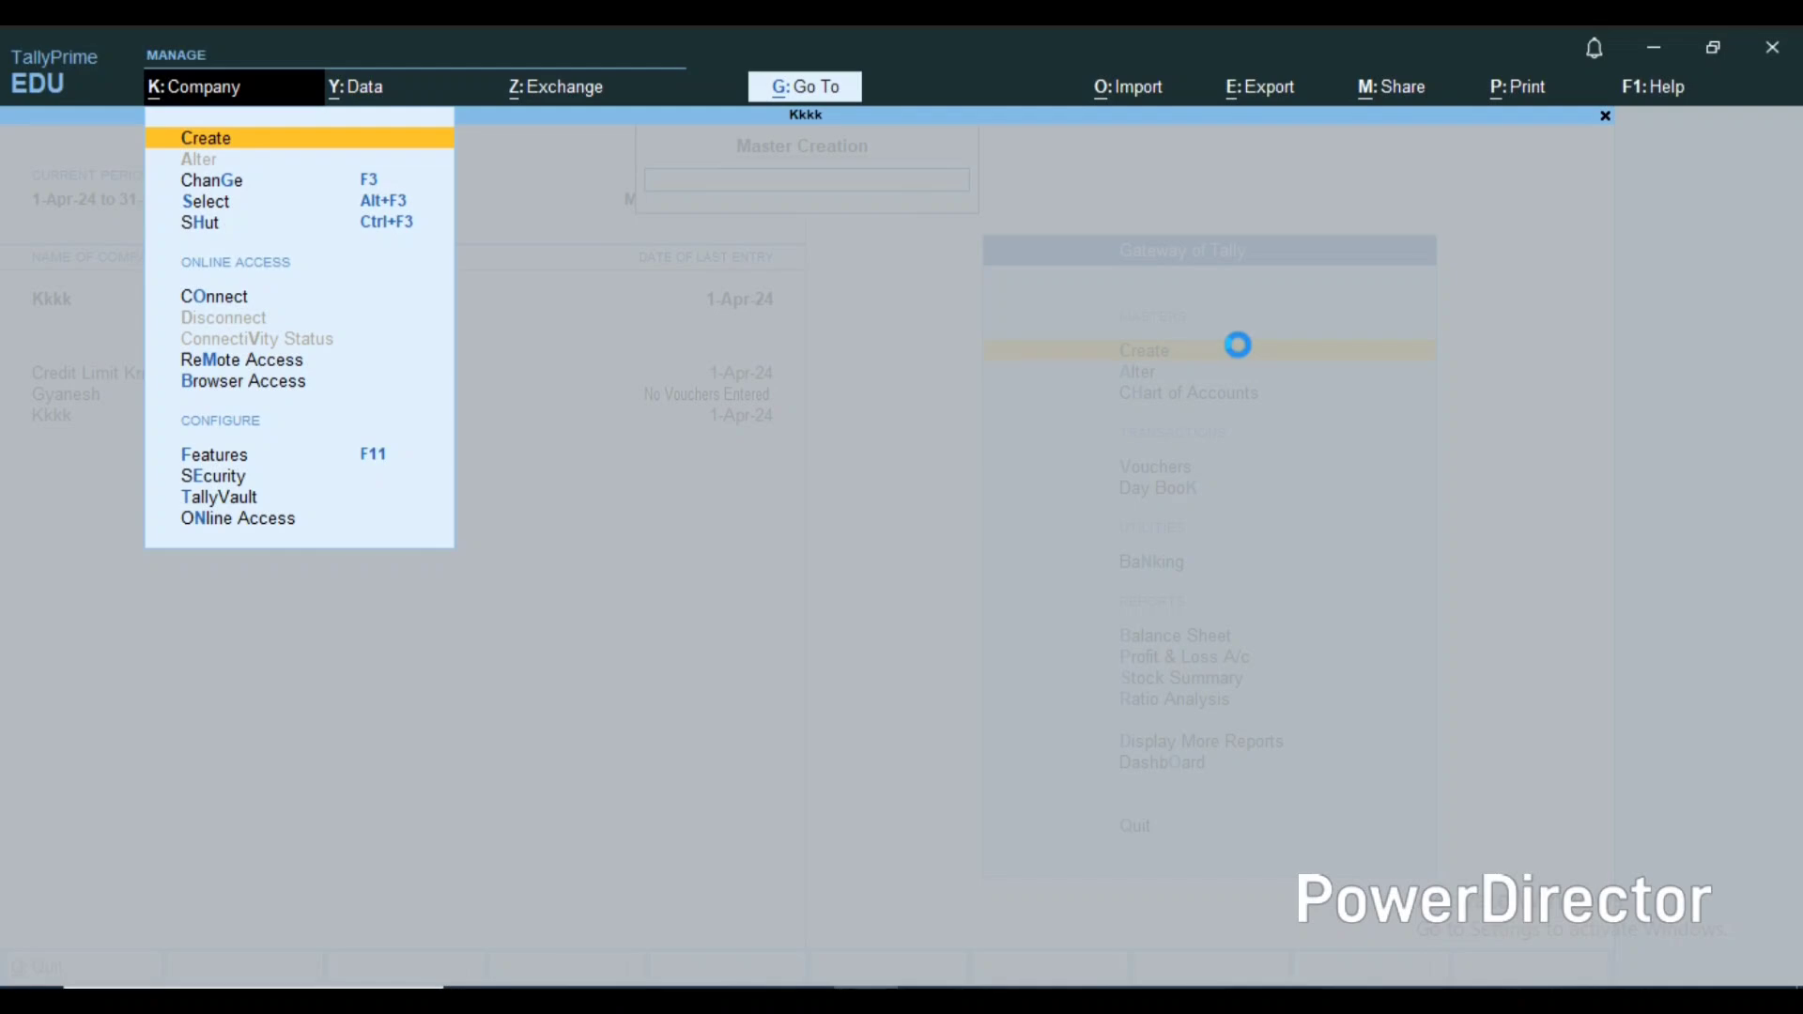
{"action": "key", "text": "Return"}
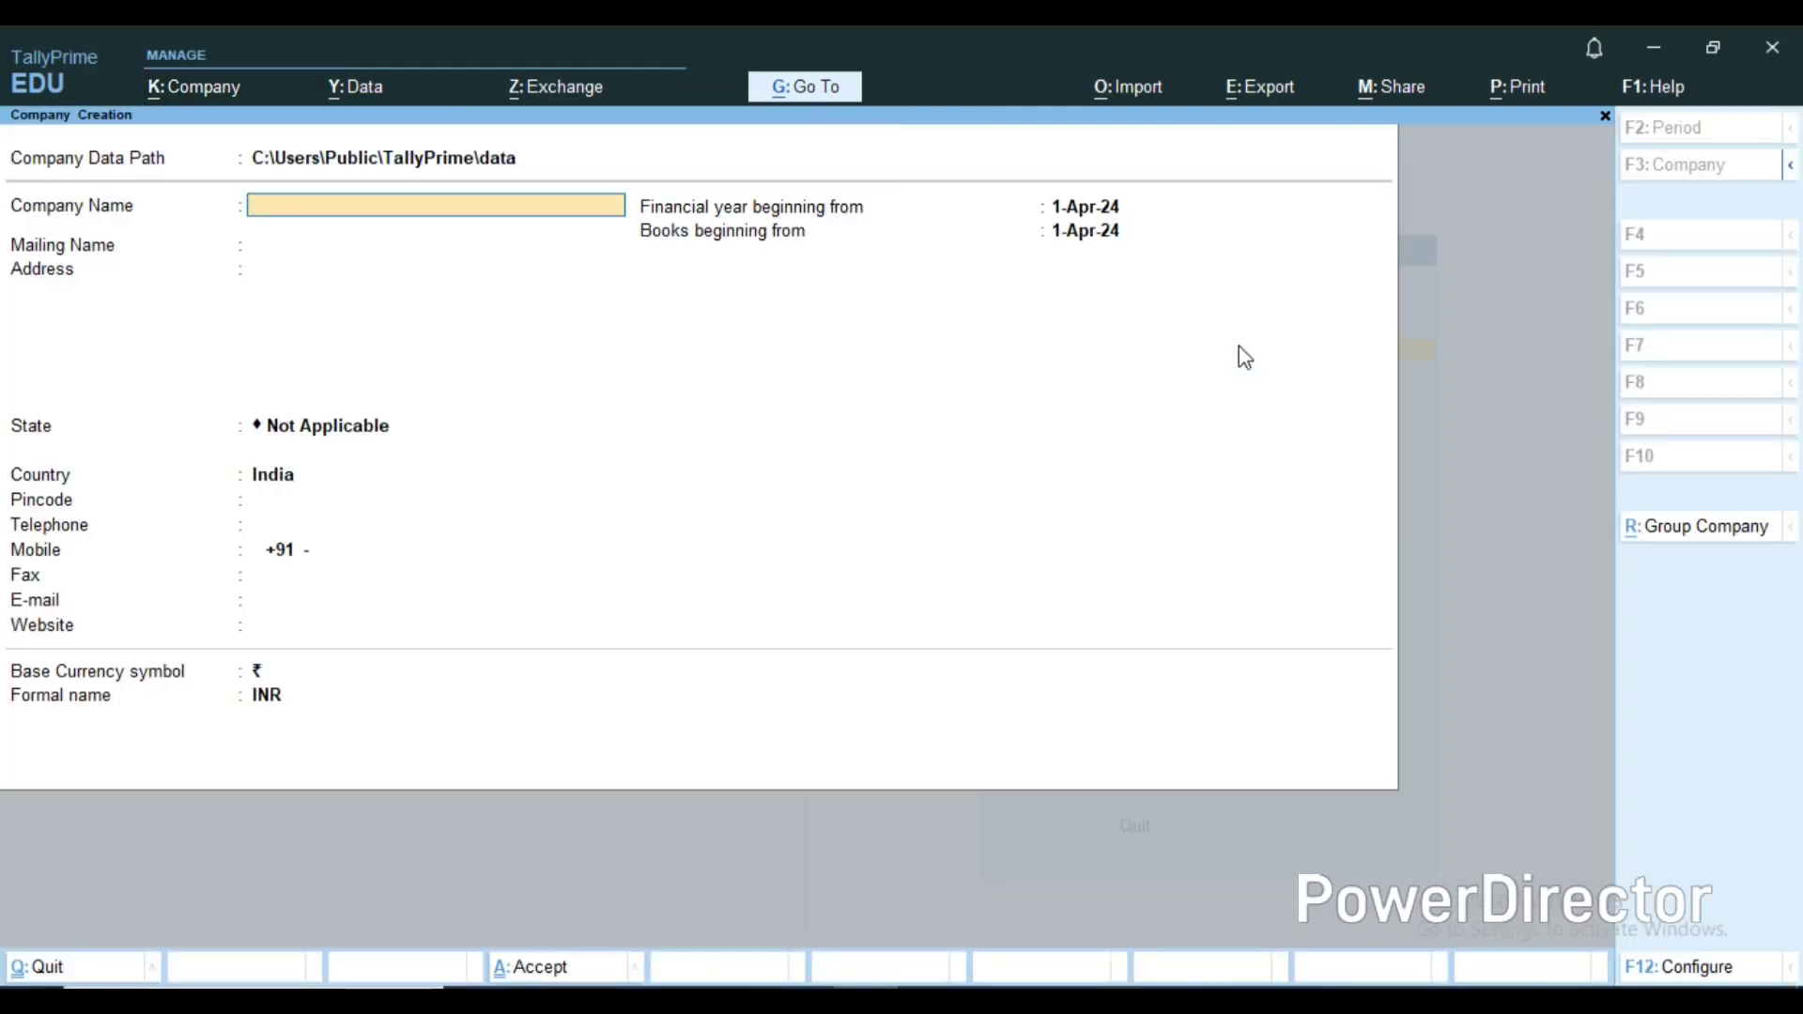
{"action": "type", "text": "Bhavani Electronics"}
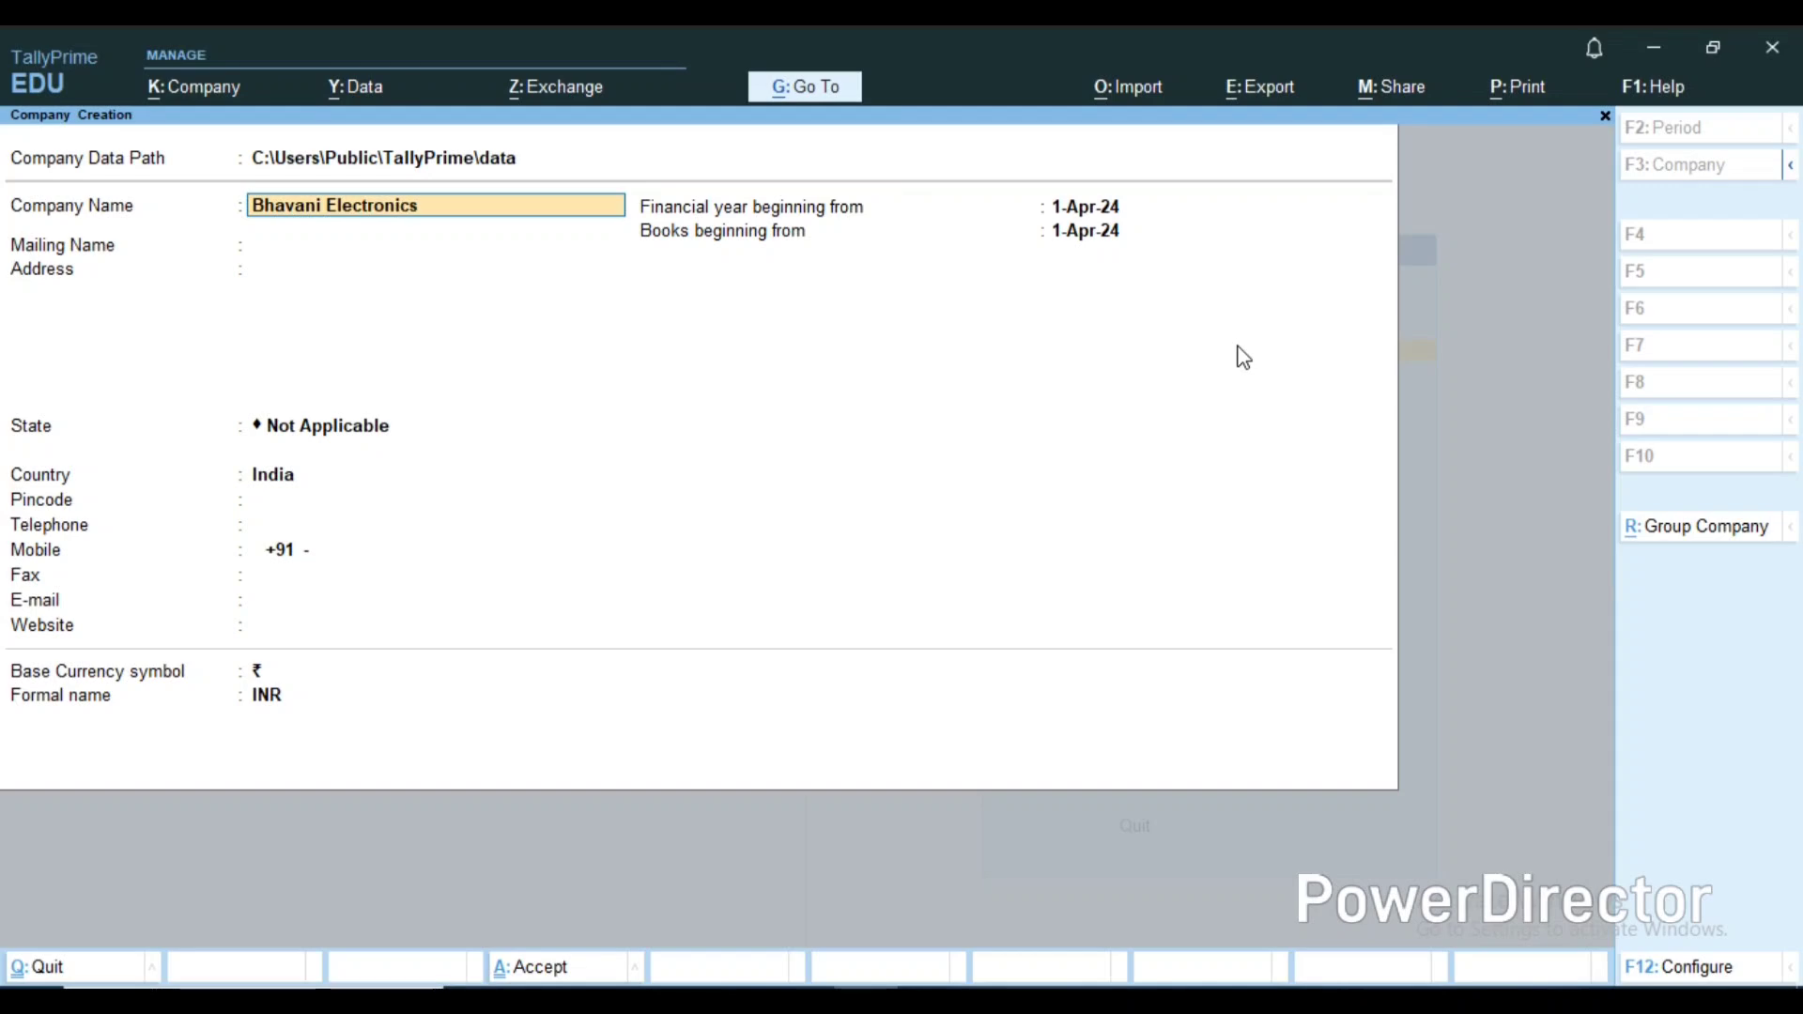
{"action": "key", "text": "Return"}
{"action": "key", "text": "Return"}
{"action": "key", "text": "Return"}
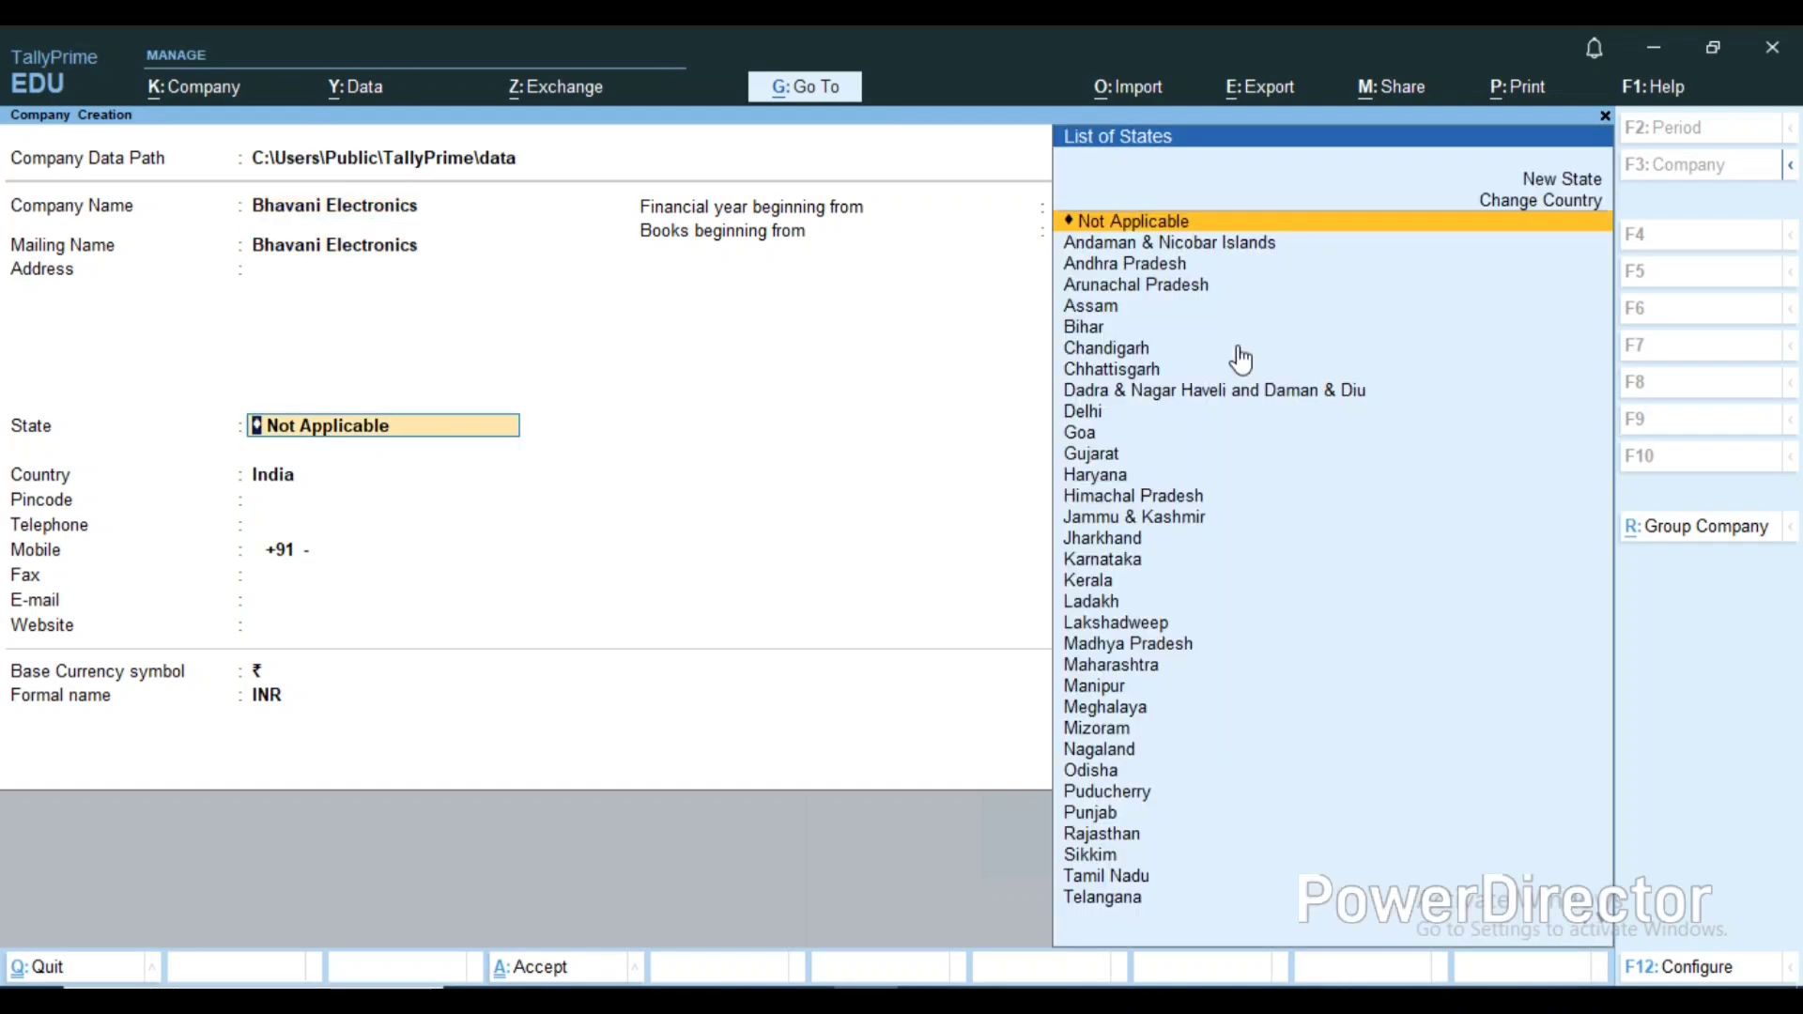
Step: Set the company's state to Uttar Pradesh and save the company with its default features
{"action": "type", "text": "Utt"}
{"action": "key", "text": "Down"}
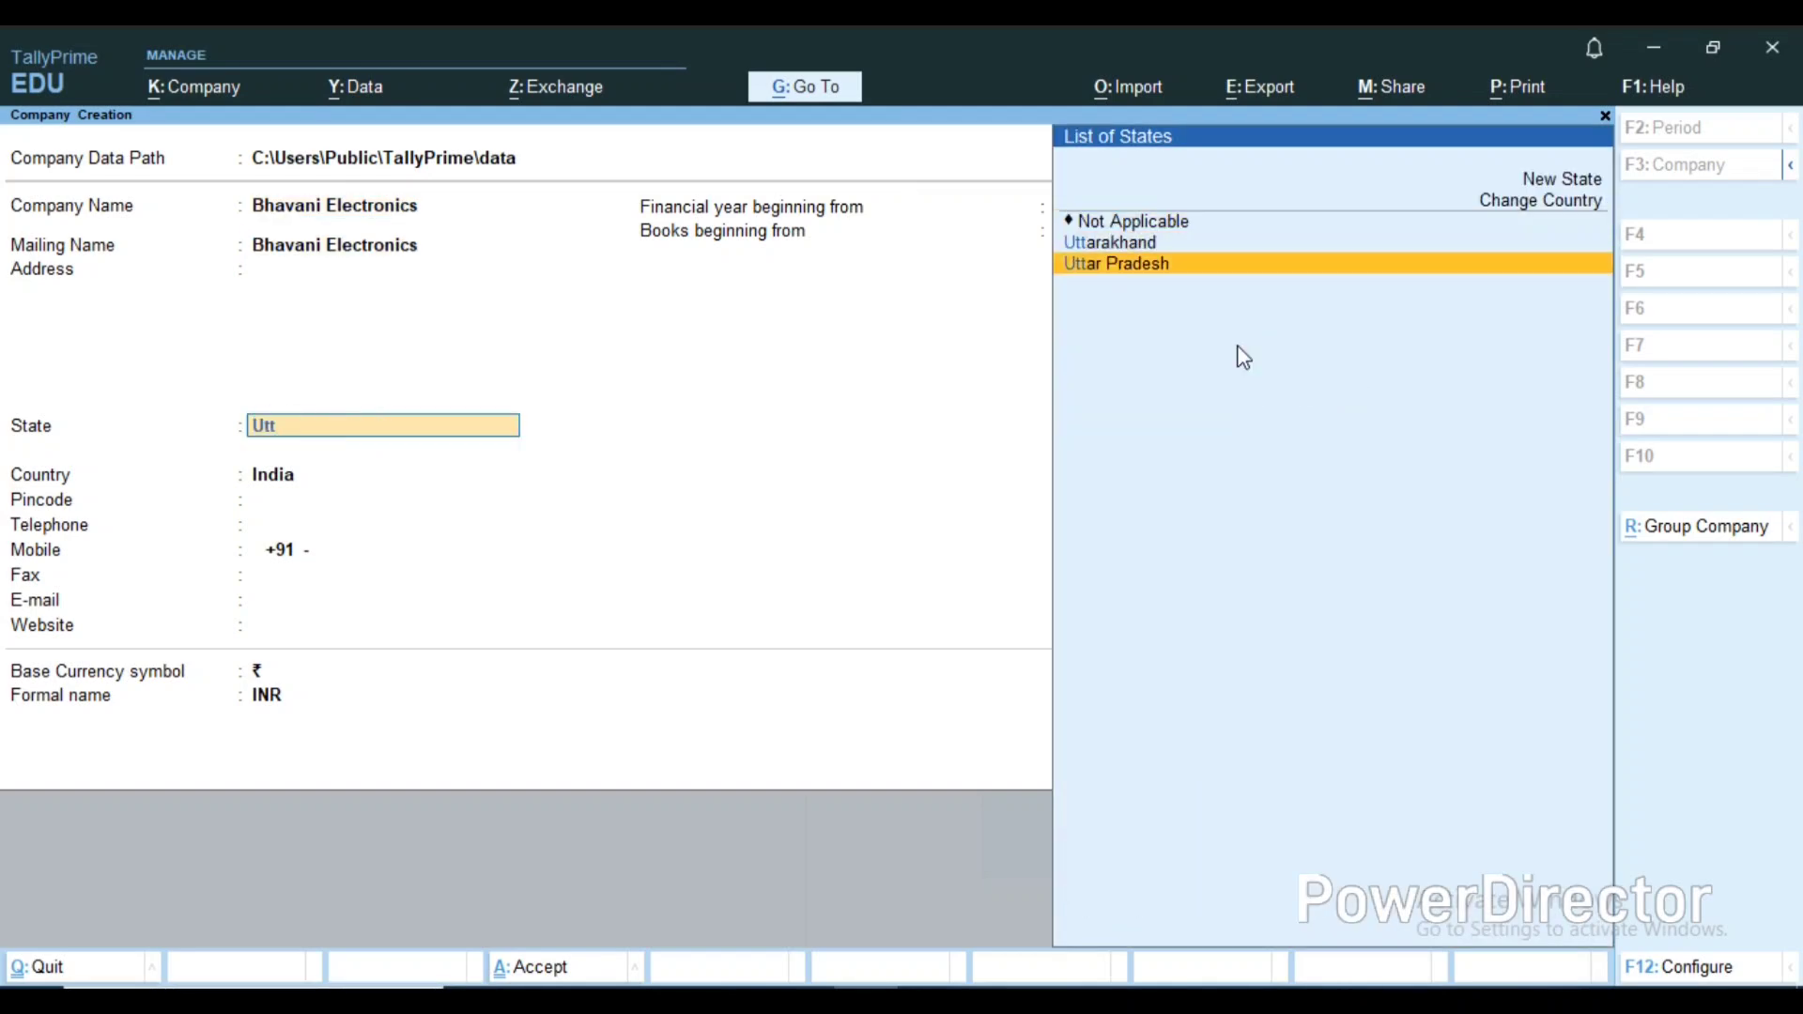
{"action": "key", "text": "Return"}
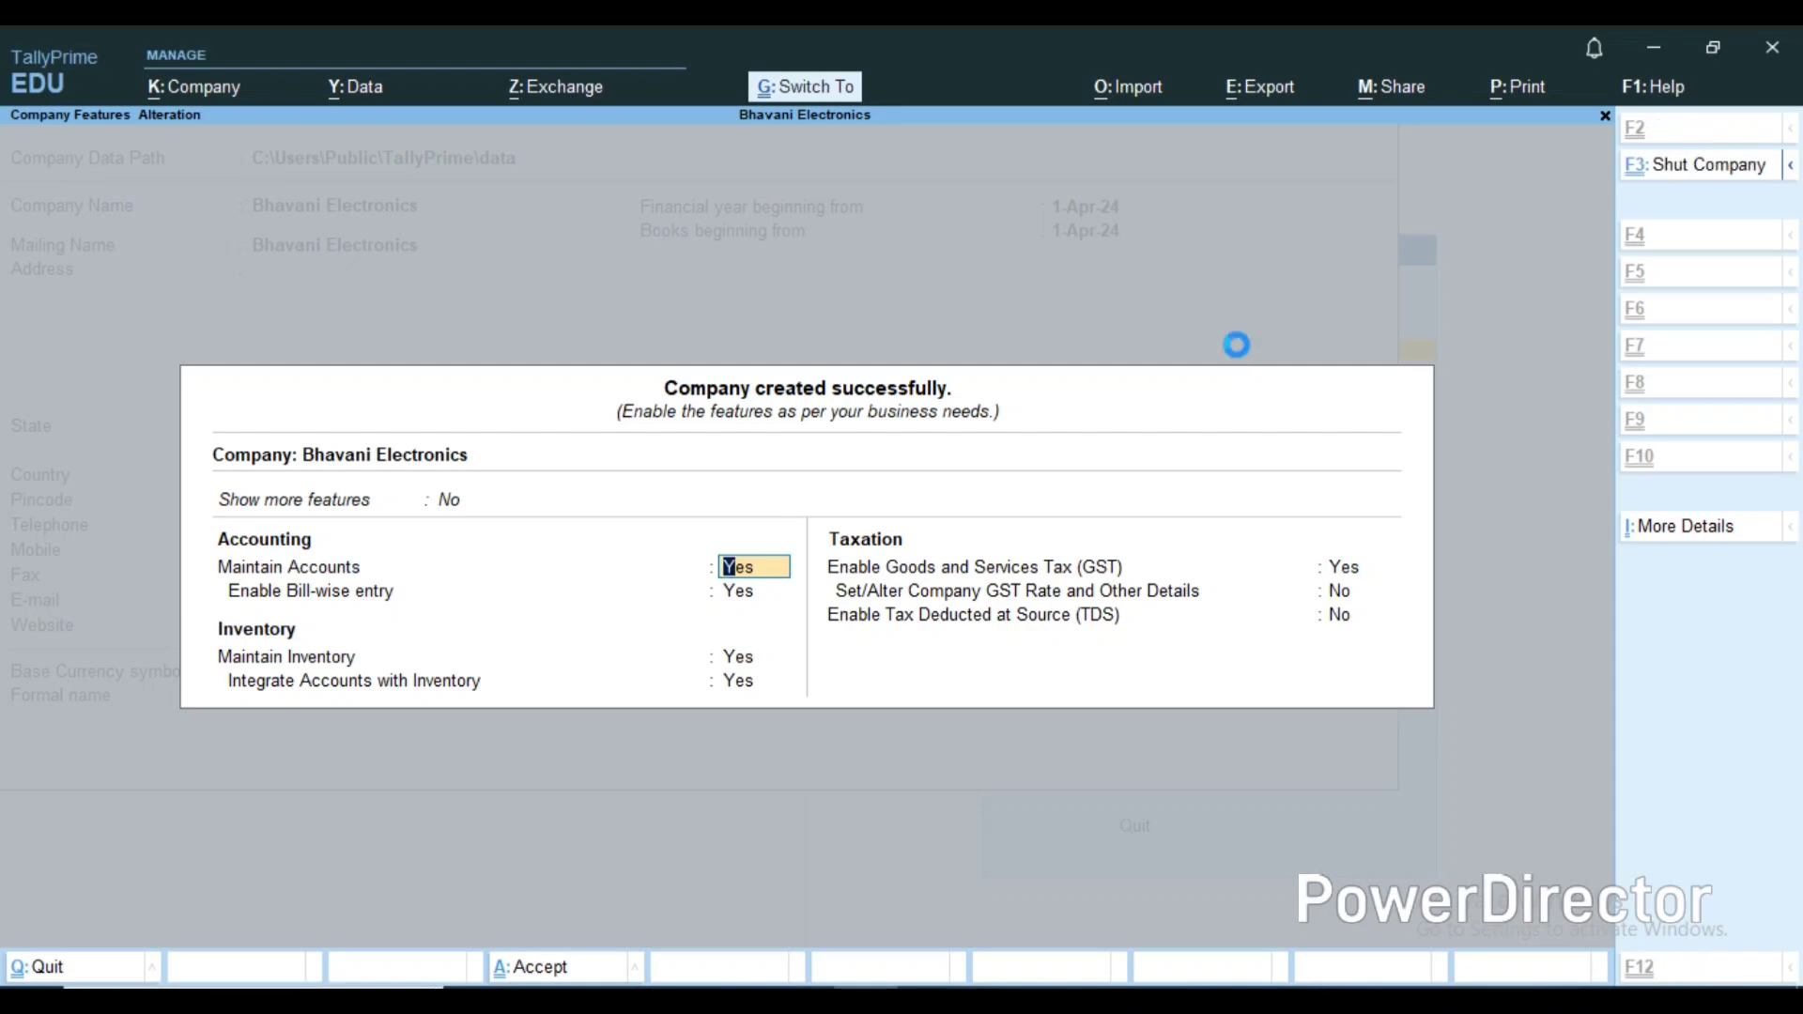
{"action": "key", "text": "ctrl+a"}
Step: Create a godown master named Delhi Godown under Primary
{"action": "key", "text": "Return"}
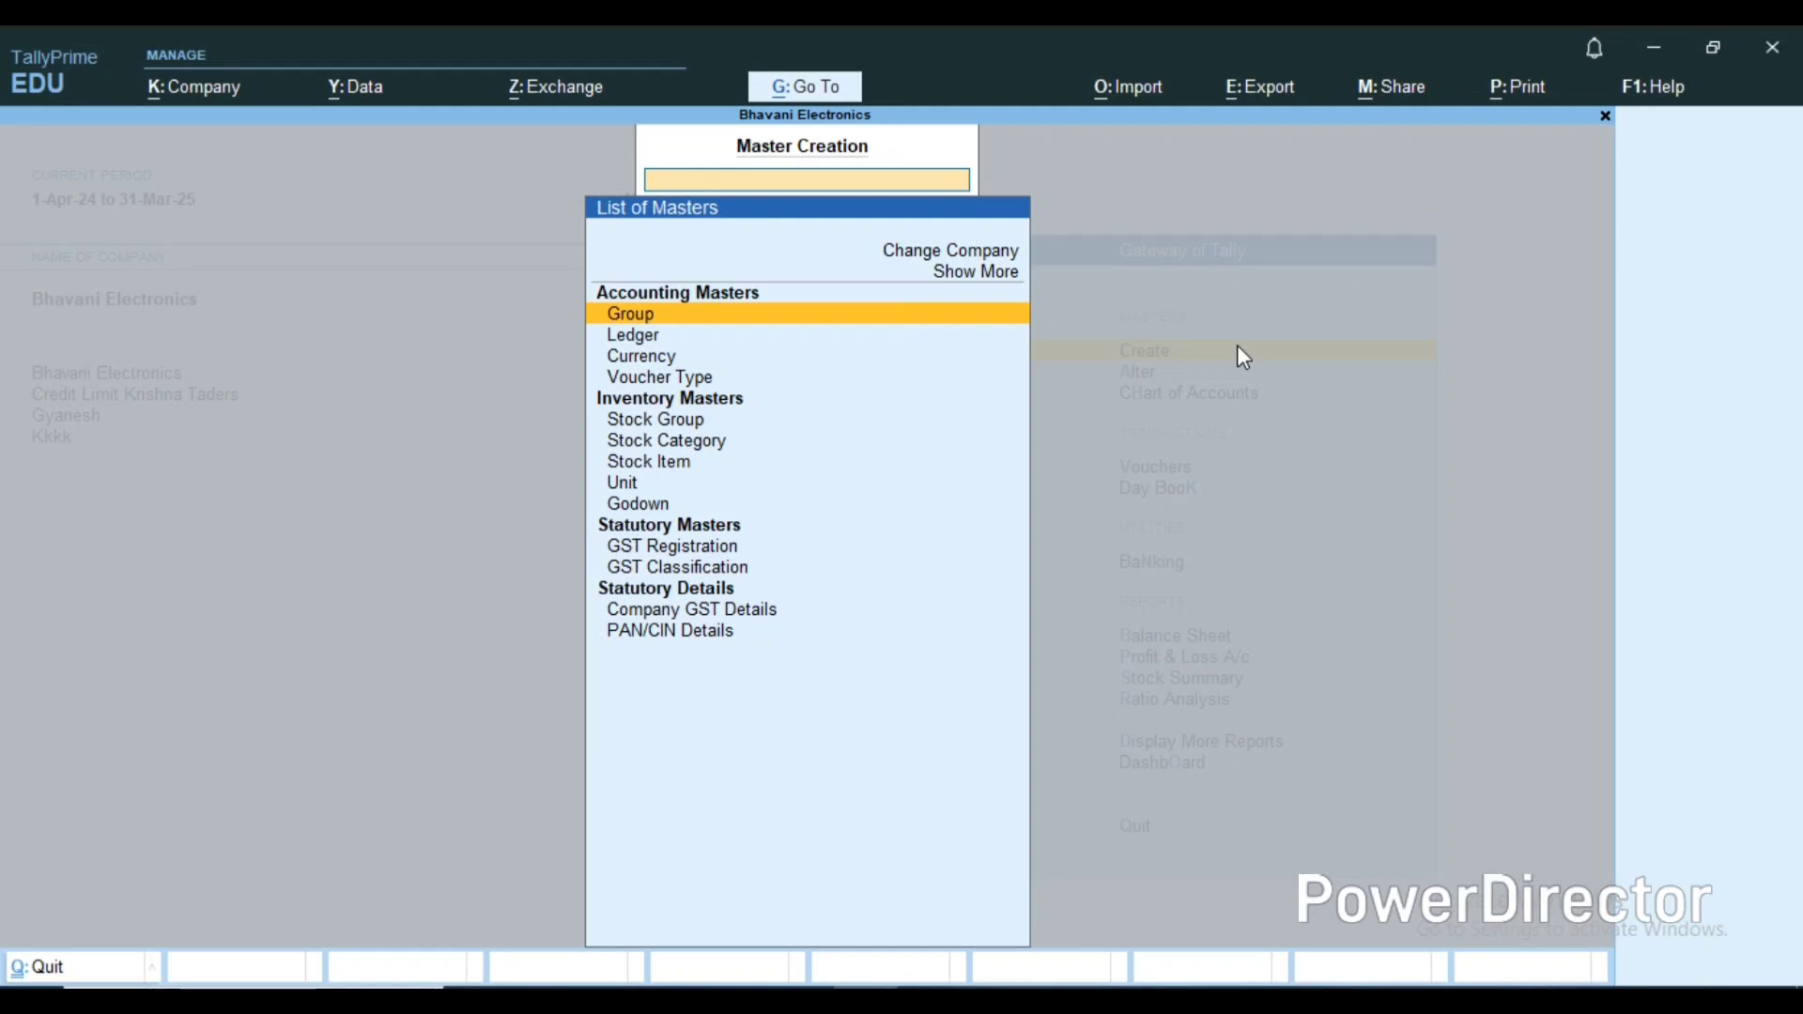
{"action": "key", "text": "Down"}
{"action": "key", "text": "Down"}
{"action": "key", "text": "Down"}
{"action": "key", "text": "Up"}
{"action": "key", "text": "Up"}
{"action": "key", "text": "Up"}
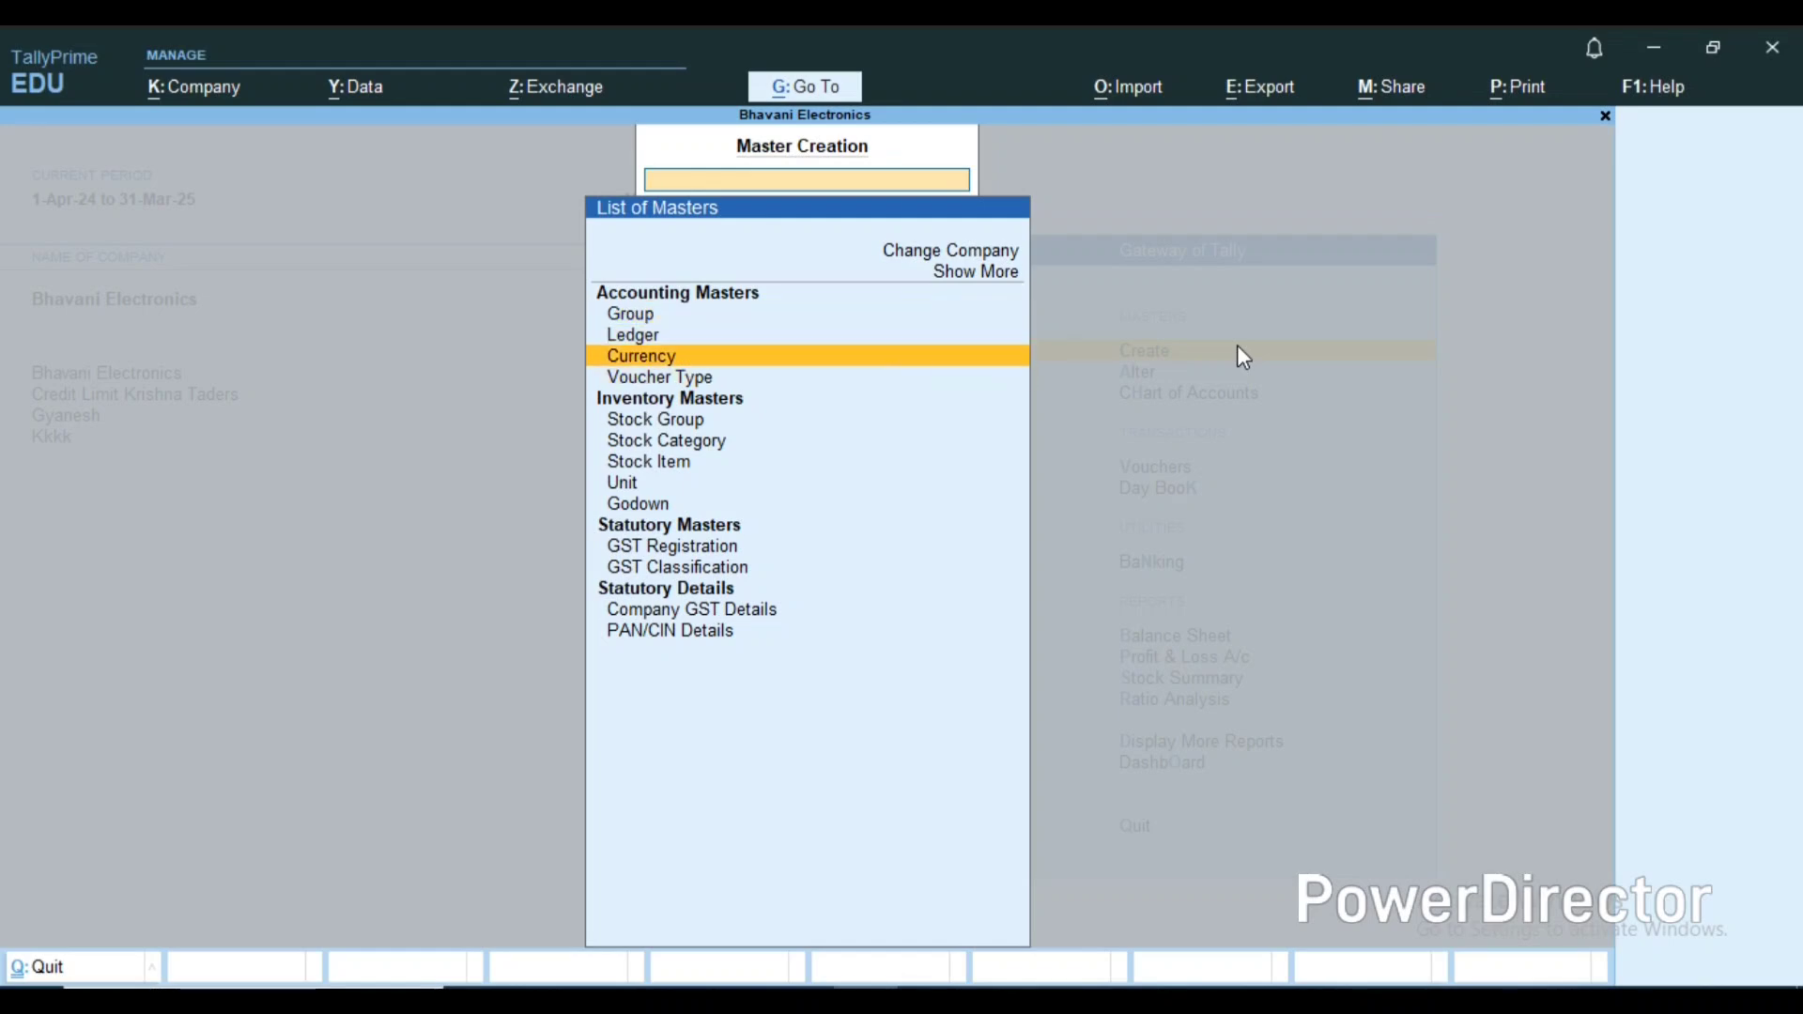
{"action": "key", "text": "Down"}
{"action": "key", "text": "Down"}
{"action": "key", "text": "Down"}
{"action": "key", "text": "Down"}
{"action": "key", "text": "Down"}
{"action": "key", "text": "Down"}
{"action": "key", "text": "Down"}
{"action": "key", "text": "Down"}
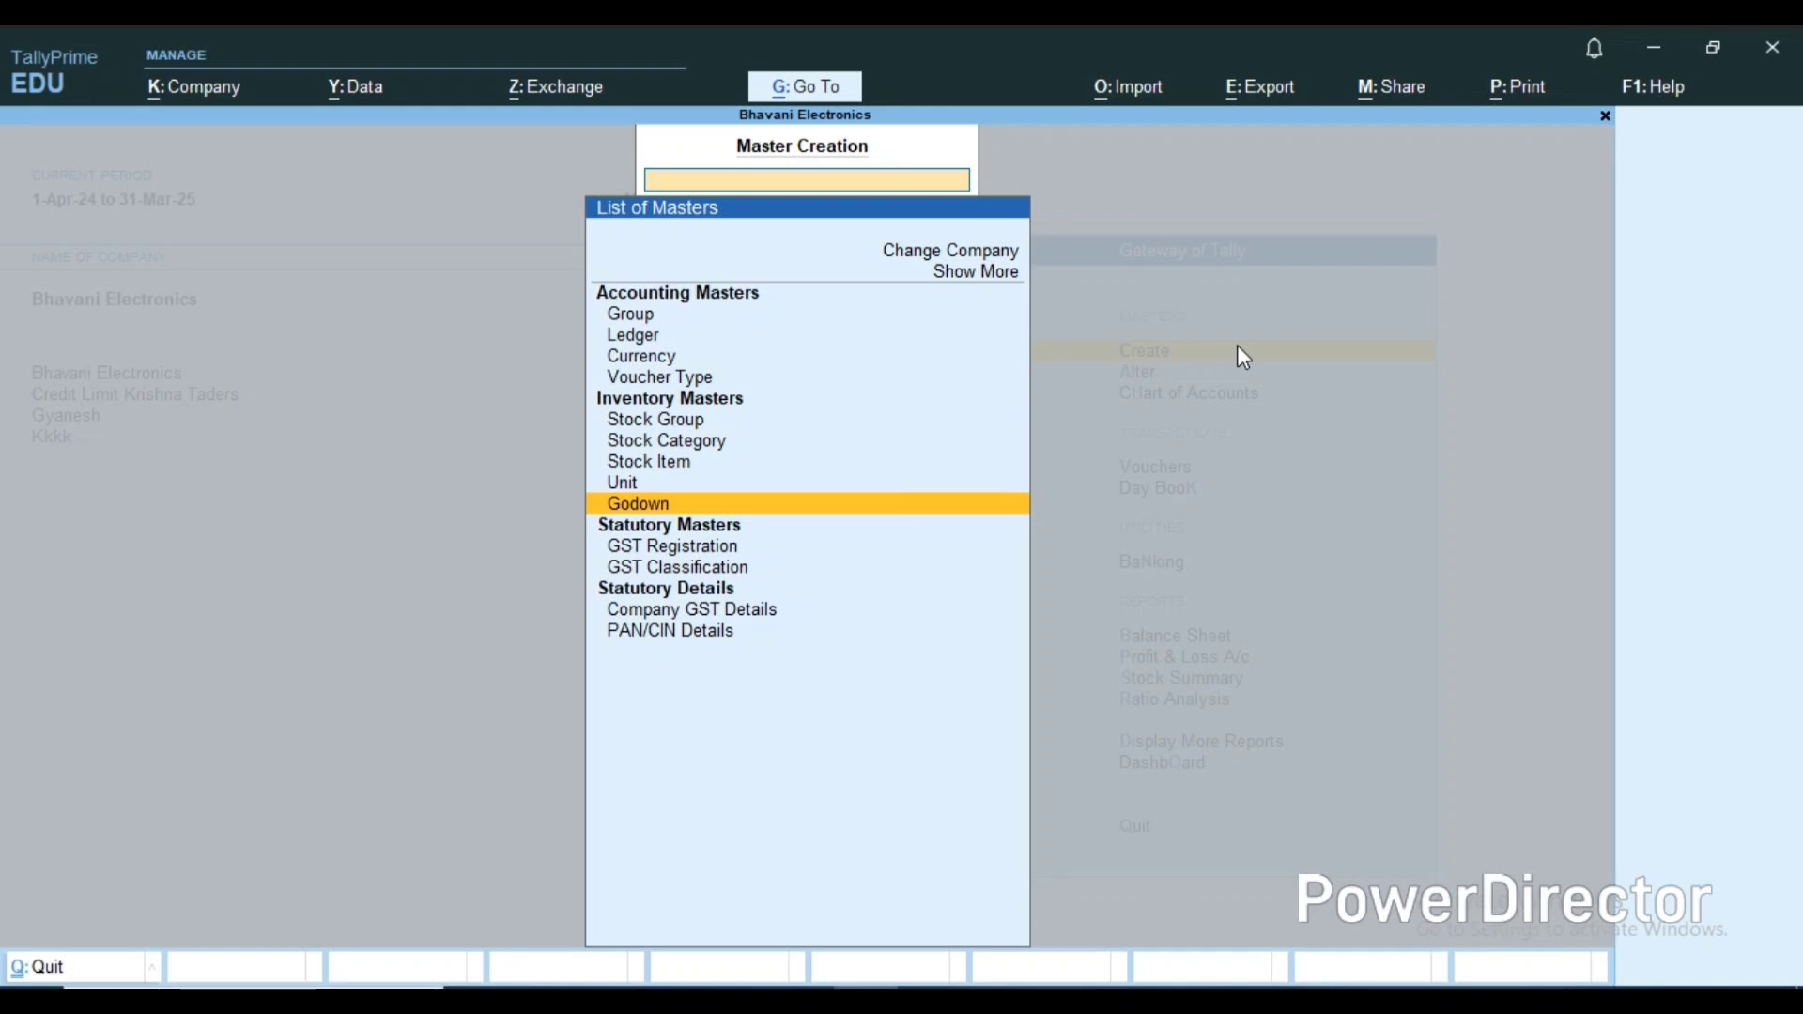
{"action": "key", "text": "Return"}
{"action": "key", "text": "Return"}
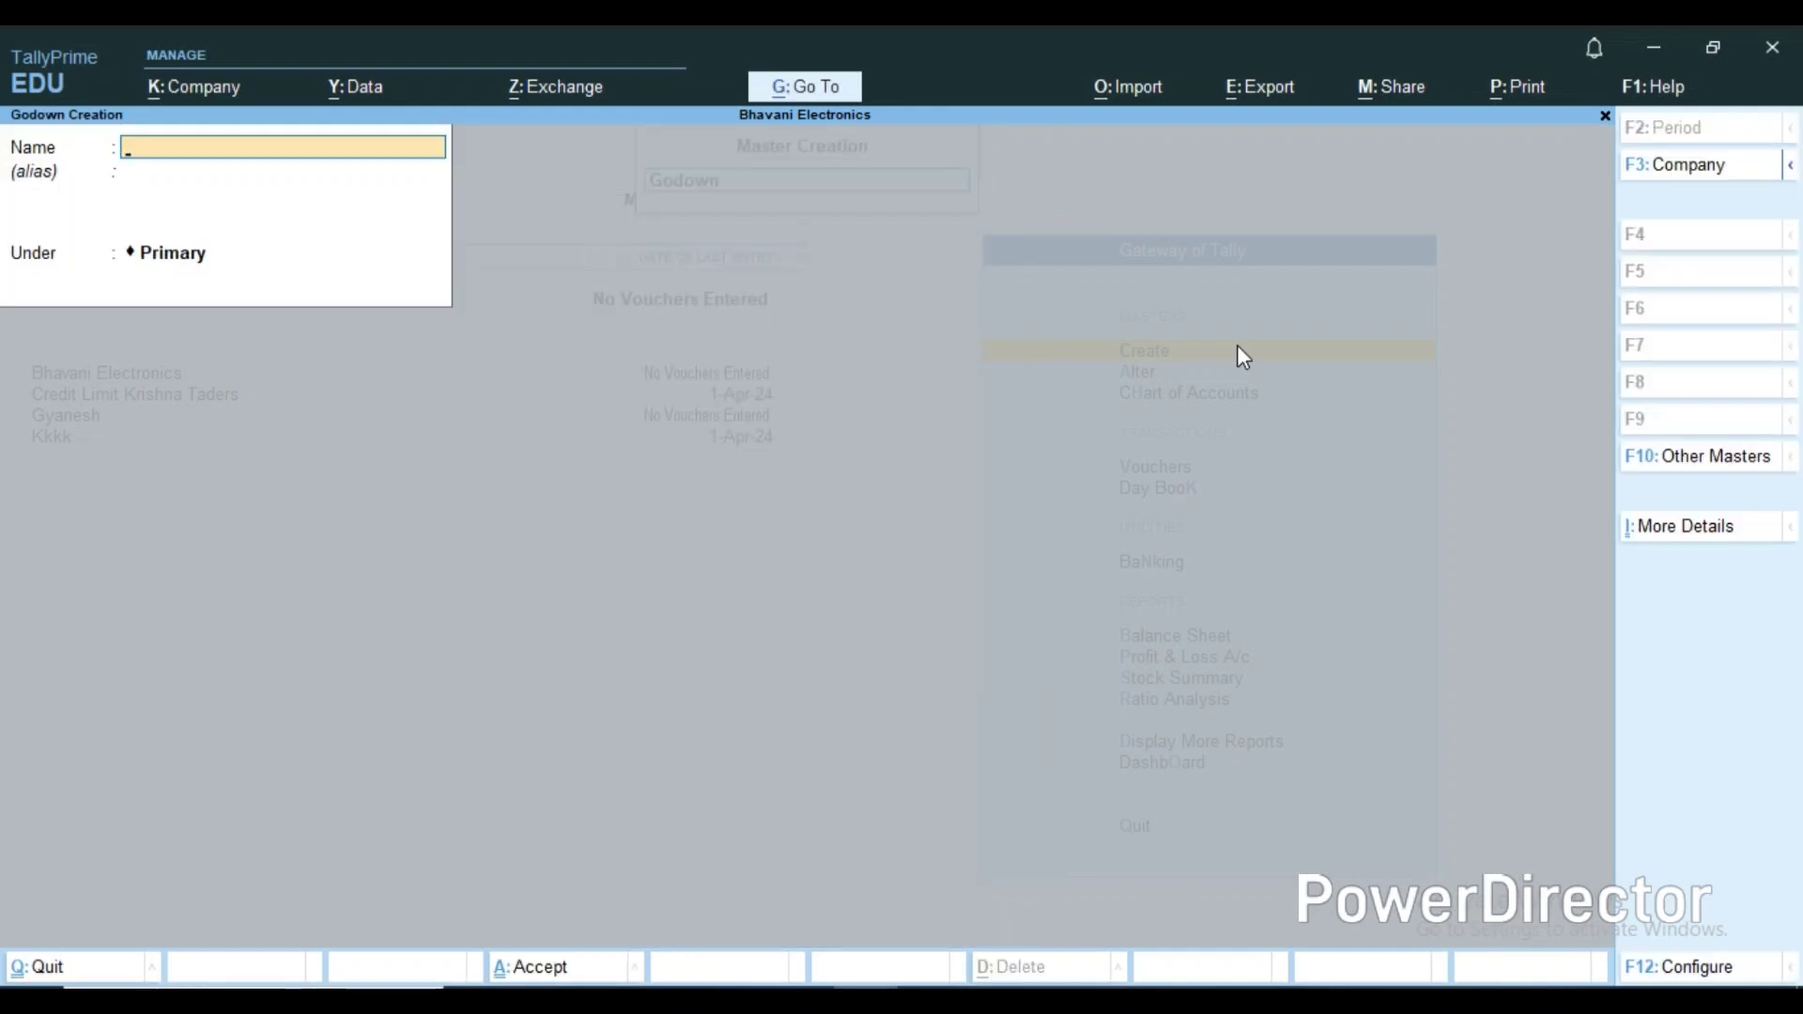
{"action": "type", "text": "Delhi Godown"}
{"action": "key", "text": "ctrl"}
{"action": "key", "text": "ctrl+a"}
Step: Create a second godown named Khurja Godown under Primary and leave godown creation
{"action": "type", "text": "Khurja Godown"}
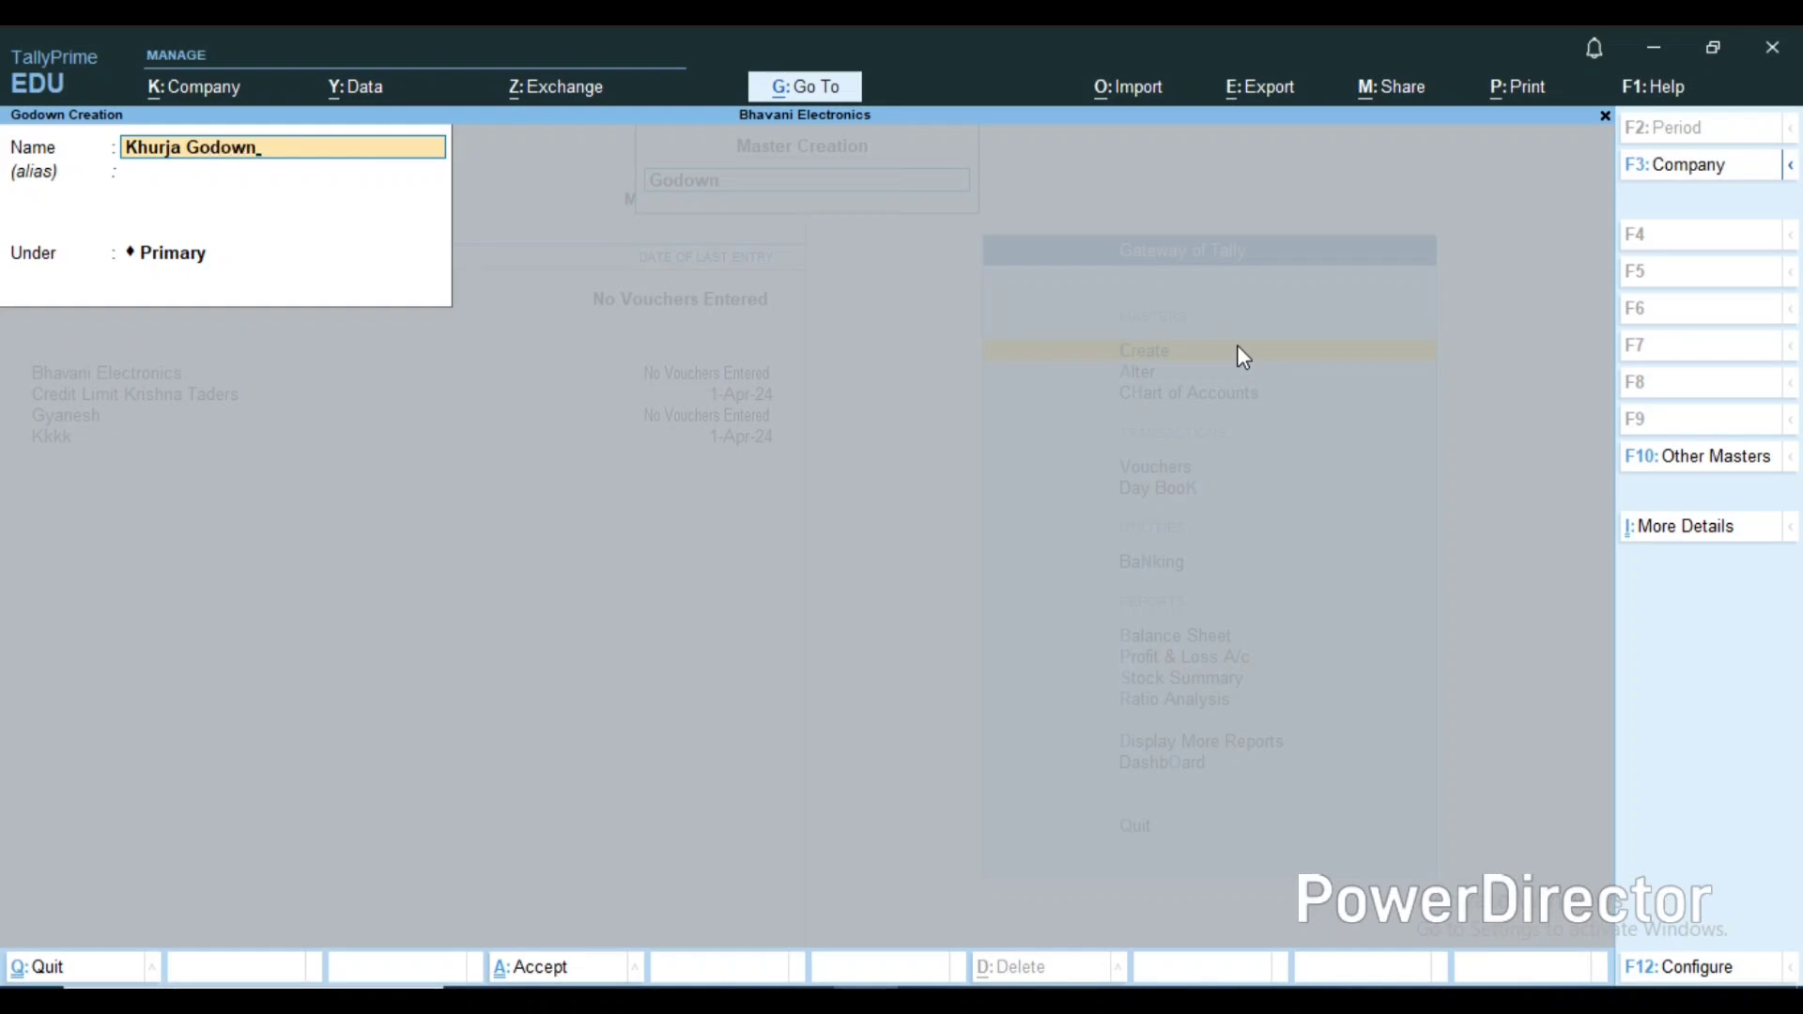
{"action": "key", "text": "ctrl"}
{"action": "key", "text": "ctrl+a"}
{"action": "key", "text": "Escape"}
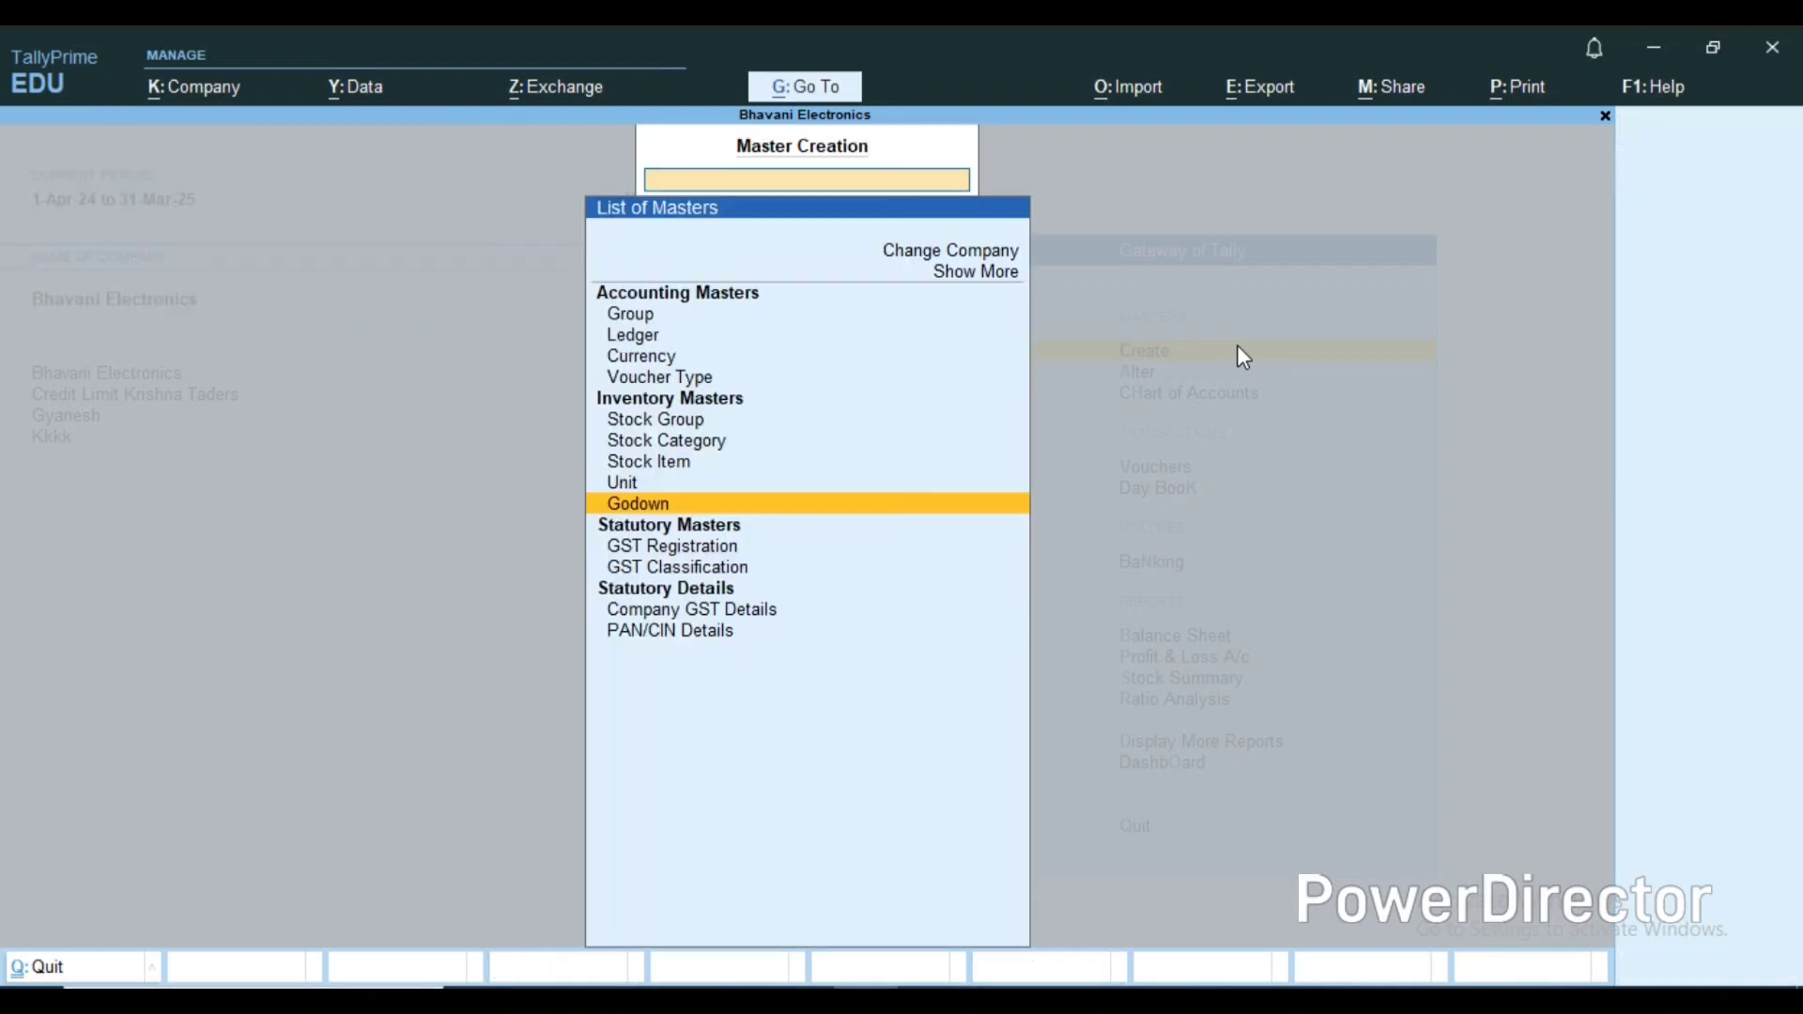
Step: Create a stock group named Electronic under Primary and leave stock group creation
{"action": "key", "text": "Up"}
{"action": "key", "text": "Up"}
{"action": "key", "text": "Up"}
{"action": "key", "text": "Up"}
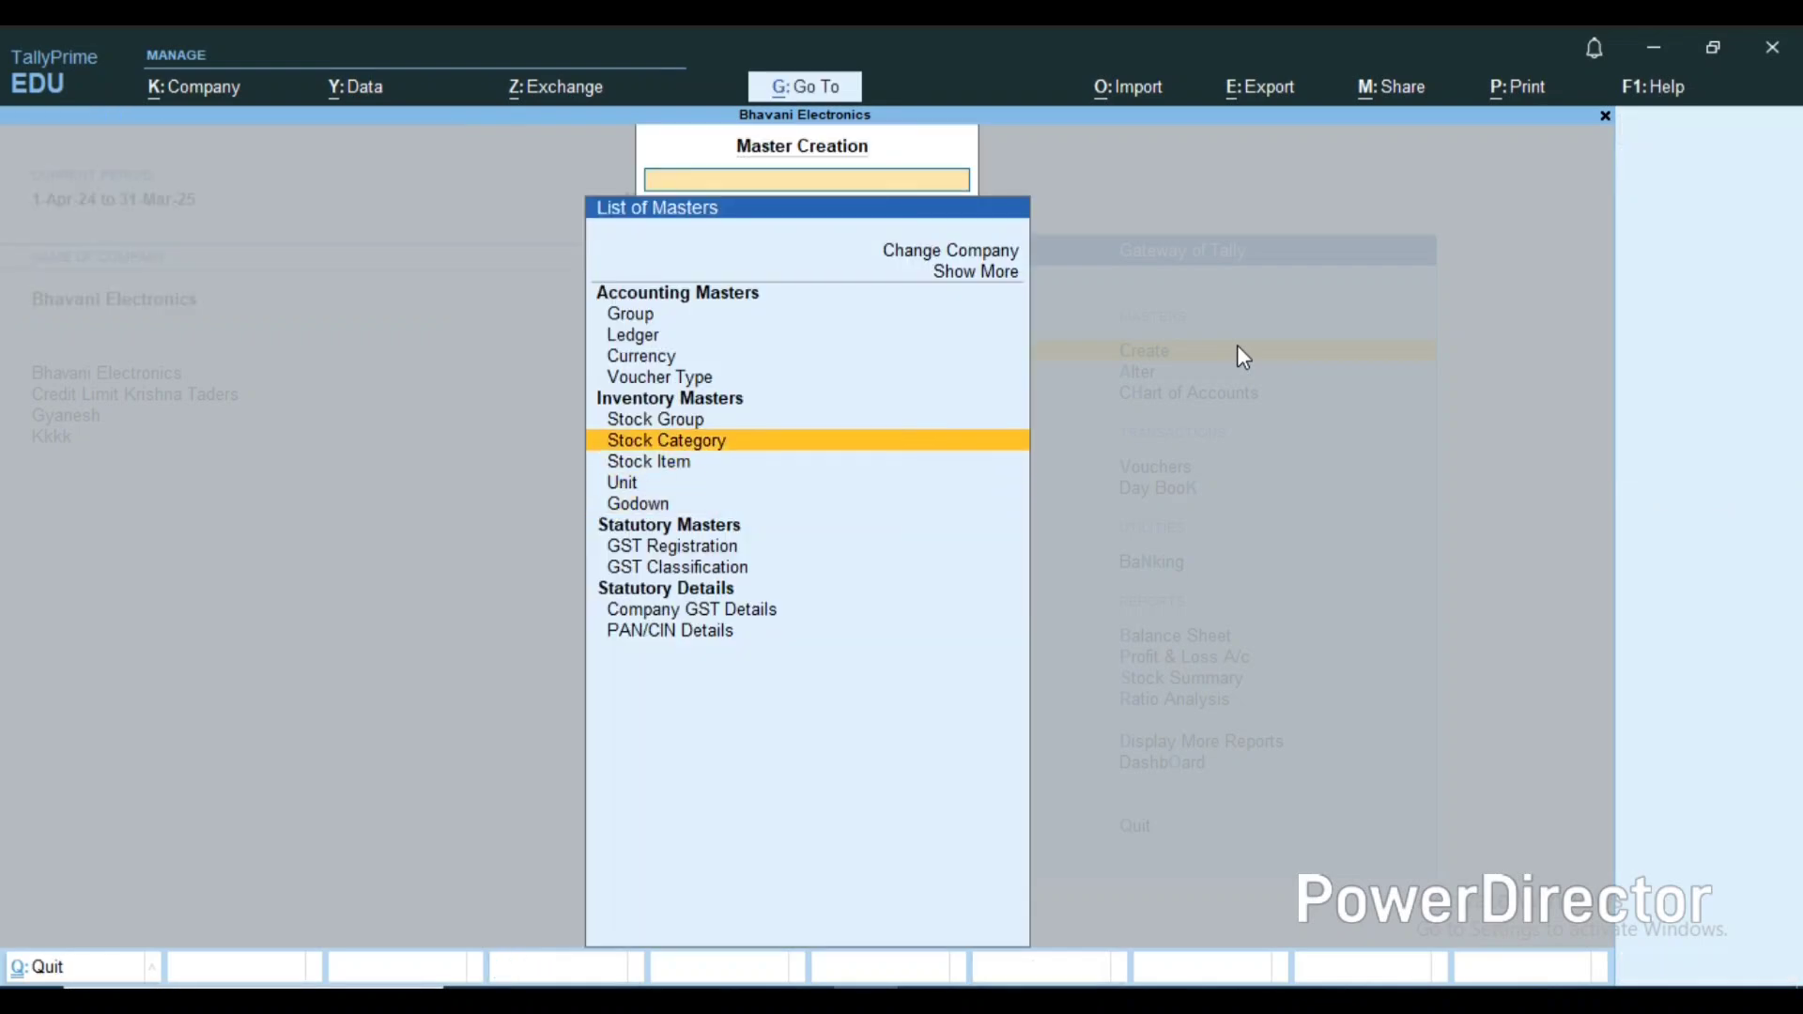
{"action": "key", "text": "Return"}
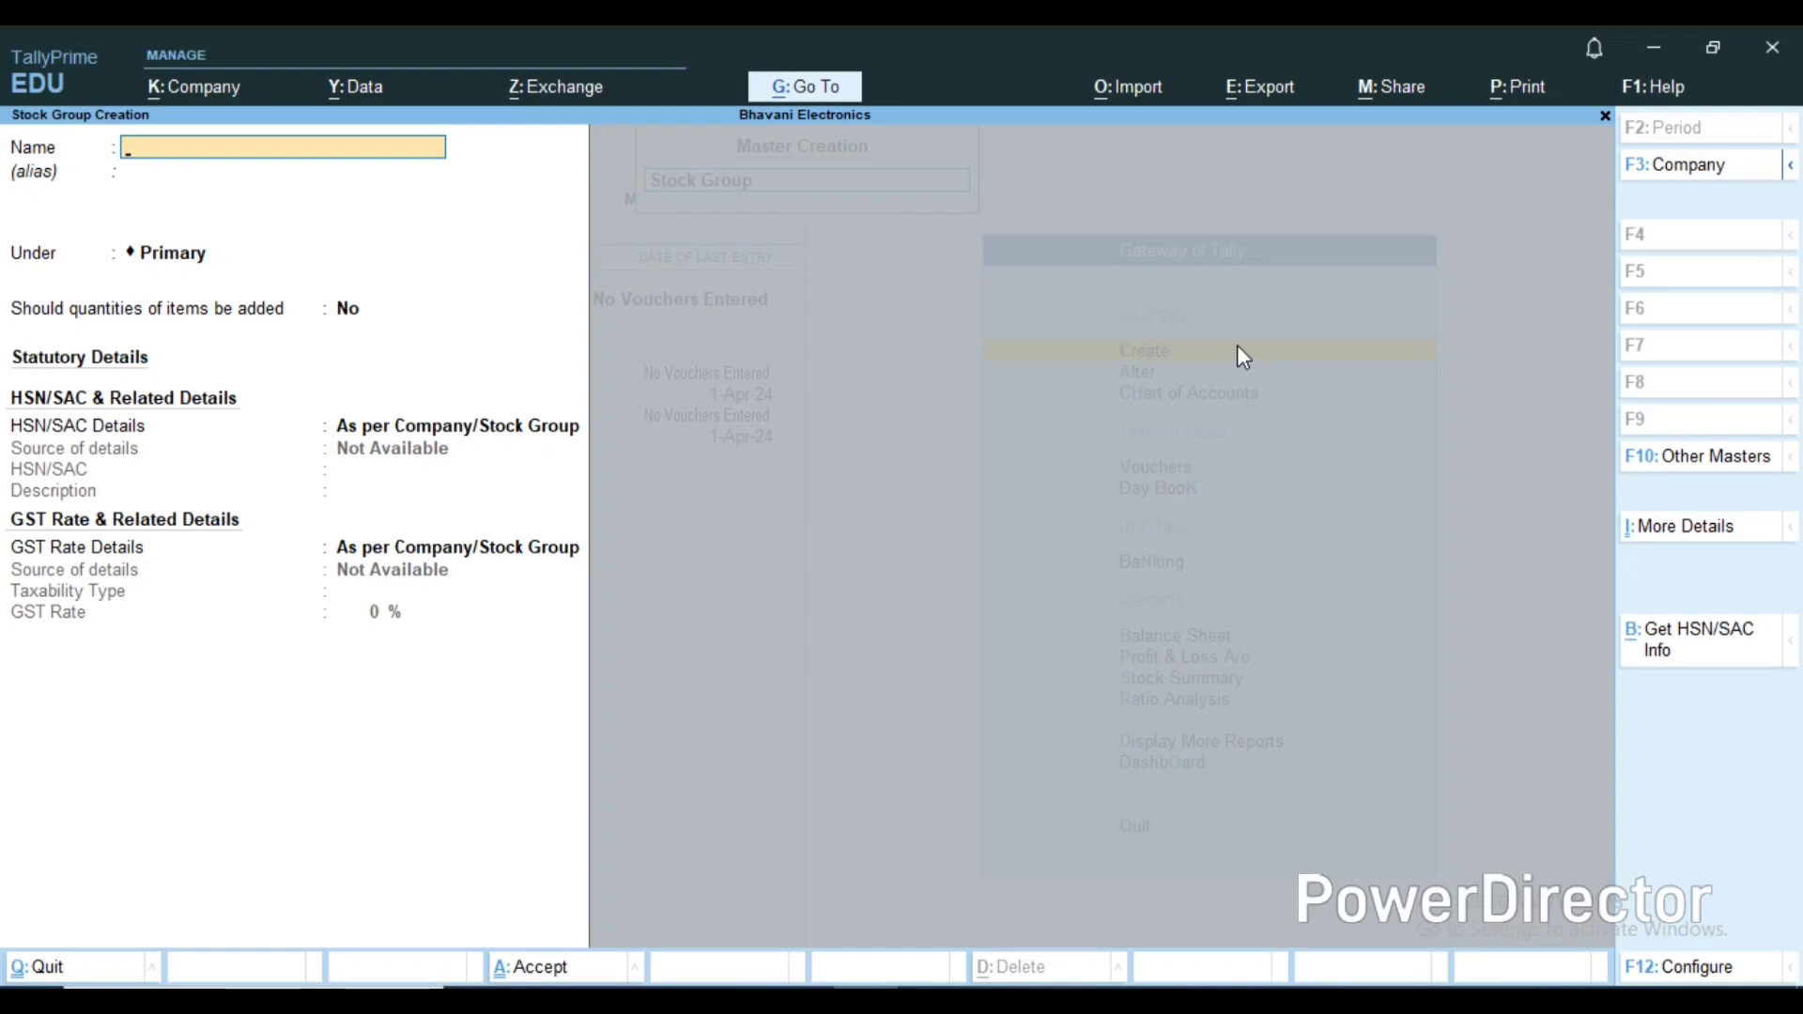
{"action": "type", "text": "Electronic"}
{"action": "key", "text": "Return"}
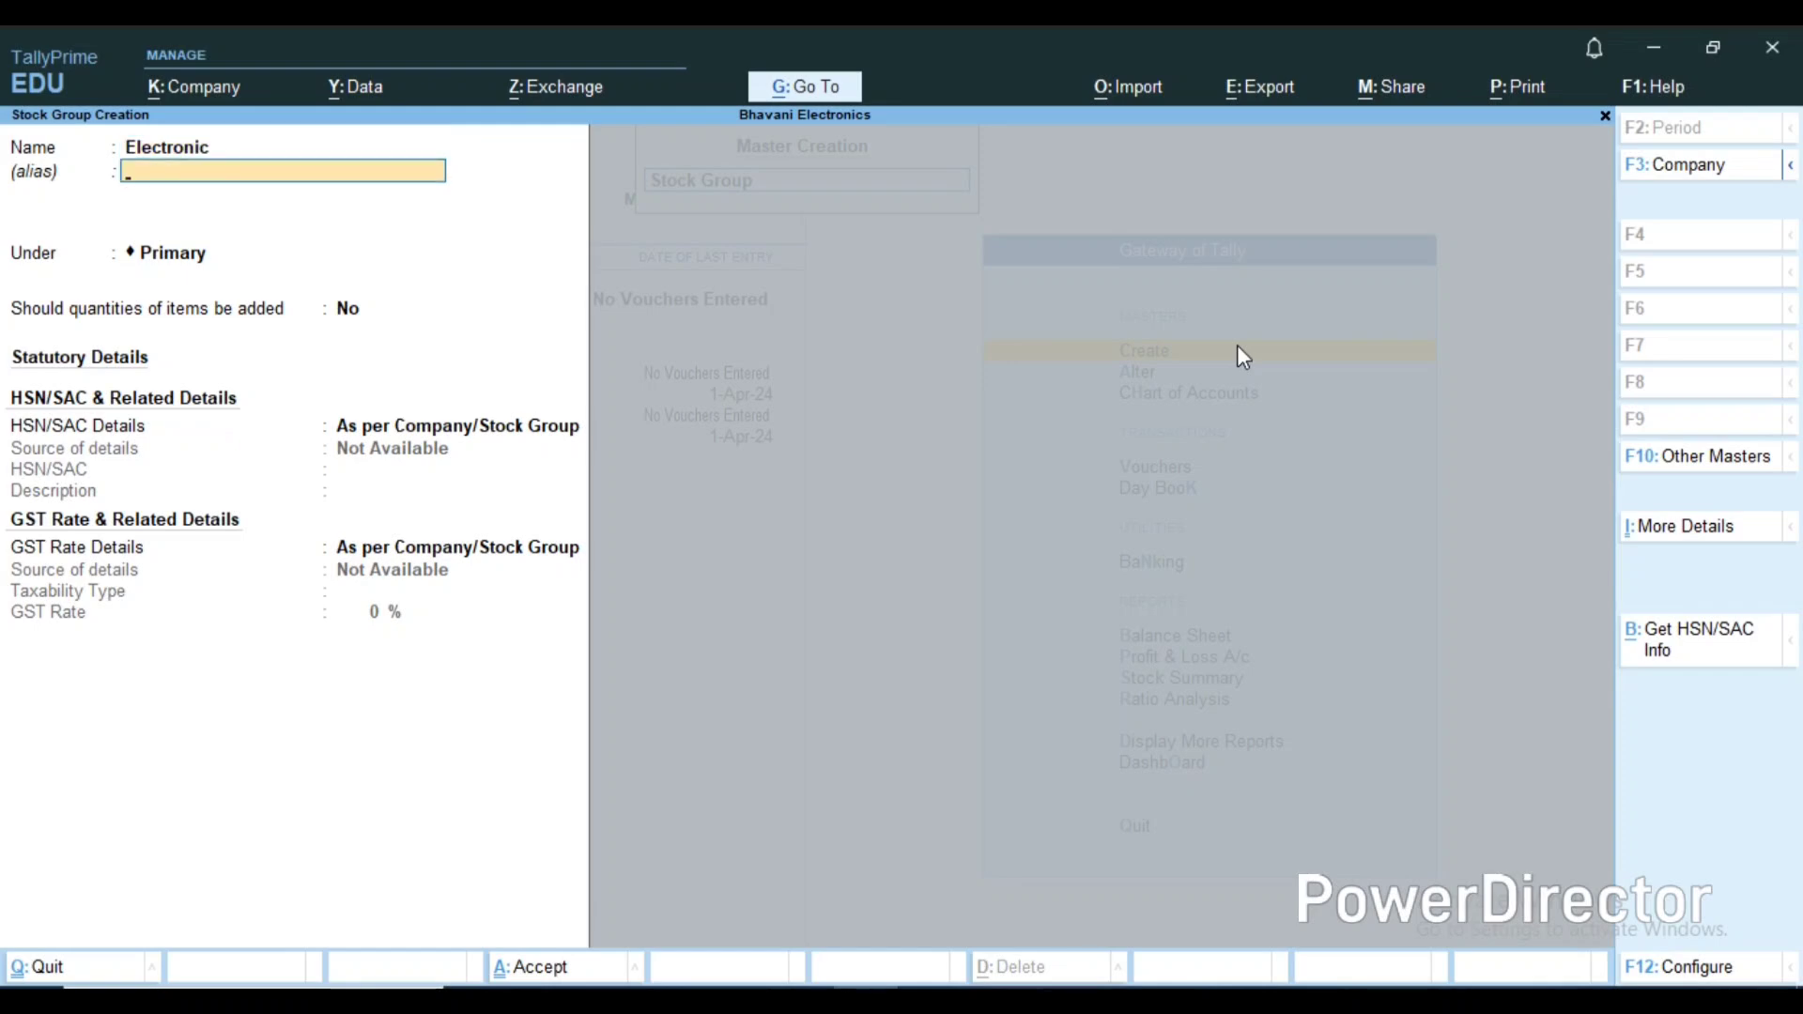
{"action": "key", "text": "ctrl"}
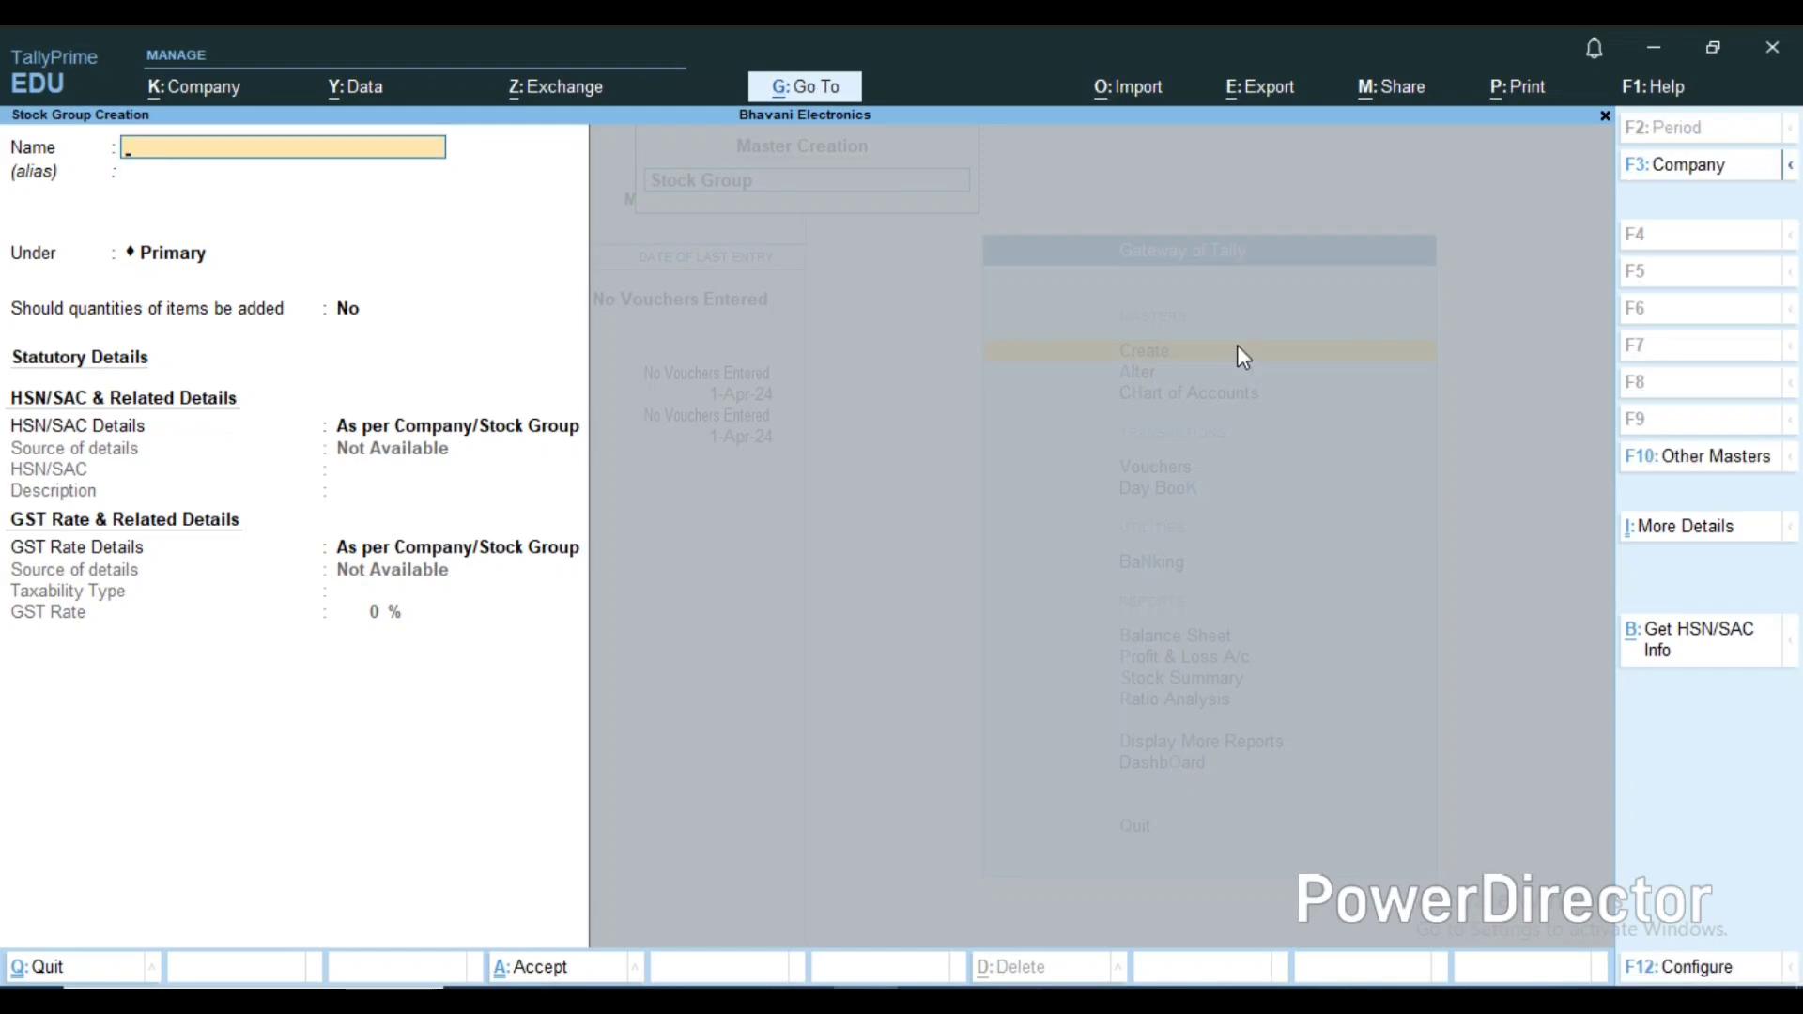
{"action": "key", "text": "Escape"}
{"action": "key", "text": "y"}
Step: Create a stock category named Dell under Primary and leave stock category creation
{"action": "key", "text": "Down"}
{"action": "key", "text": "Down"}
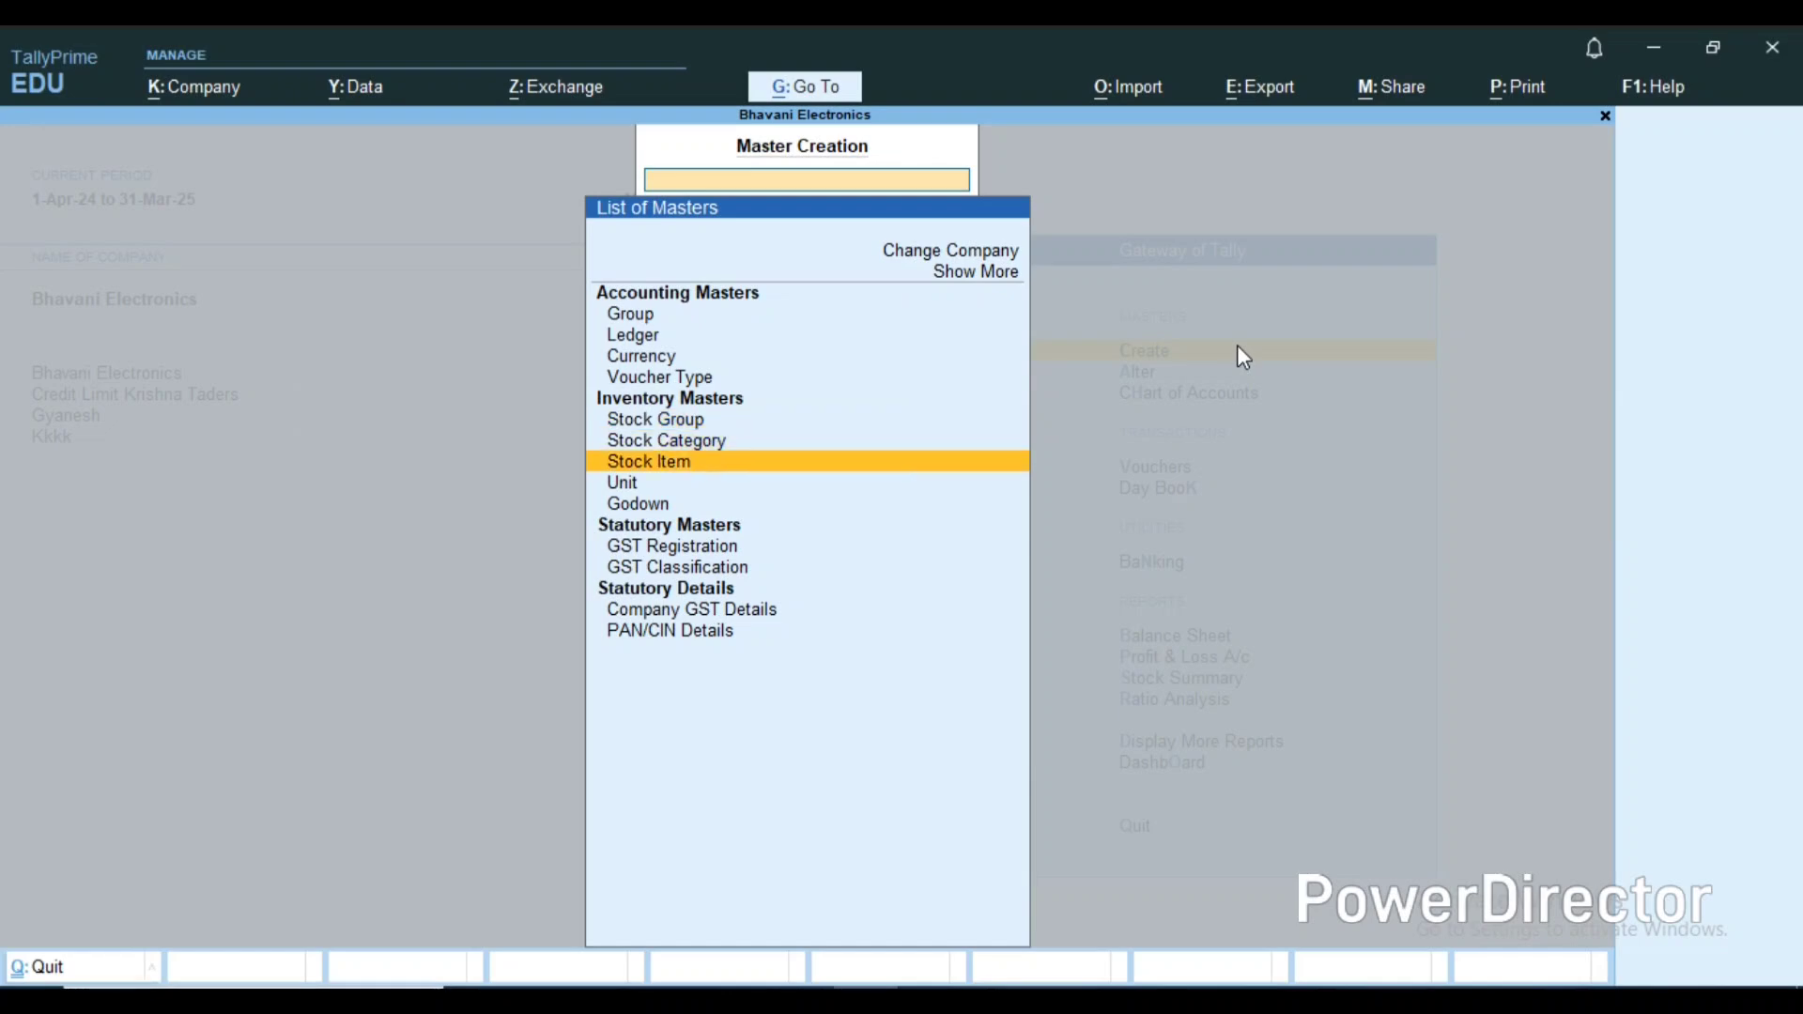
{"action": "key", "text": "Up"}
{"action": "key", "text": "Return"}
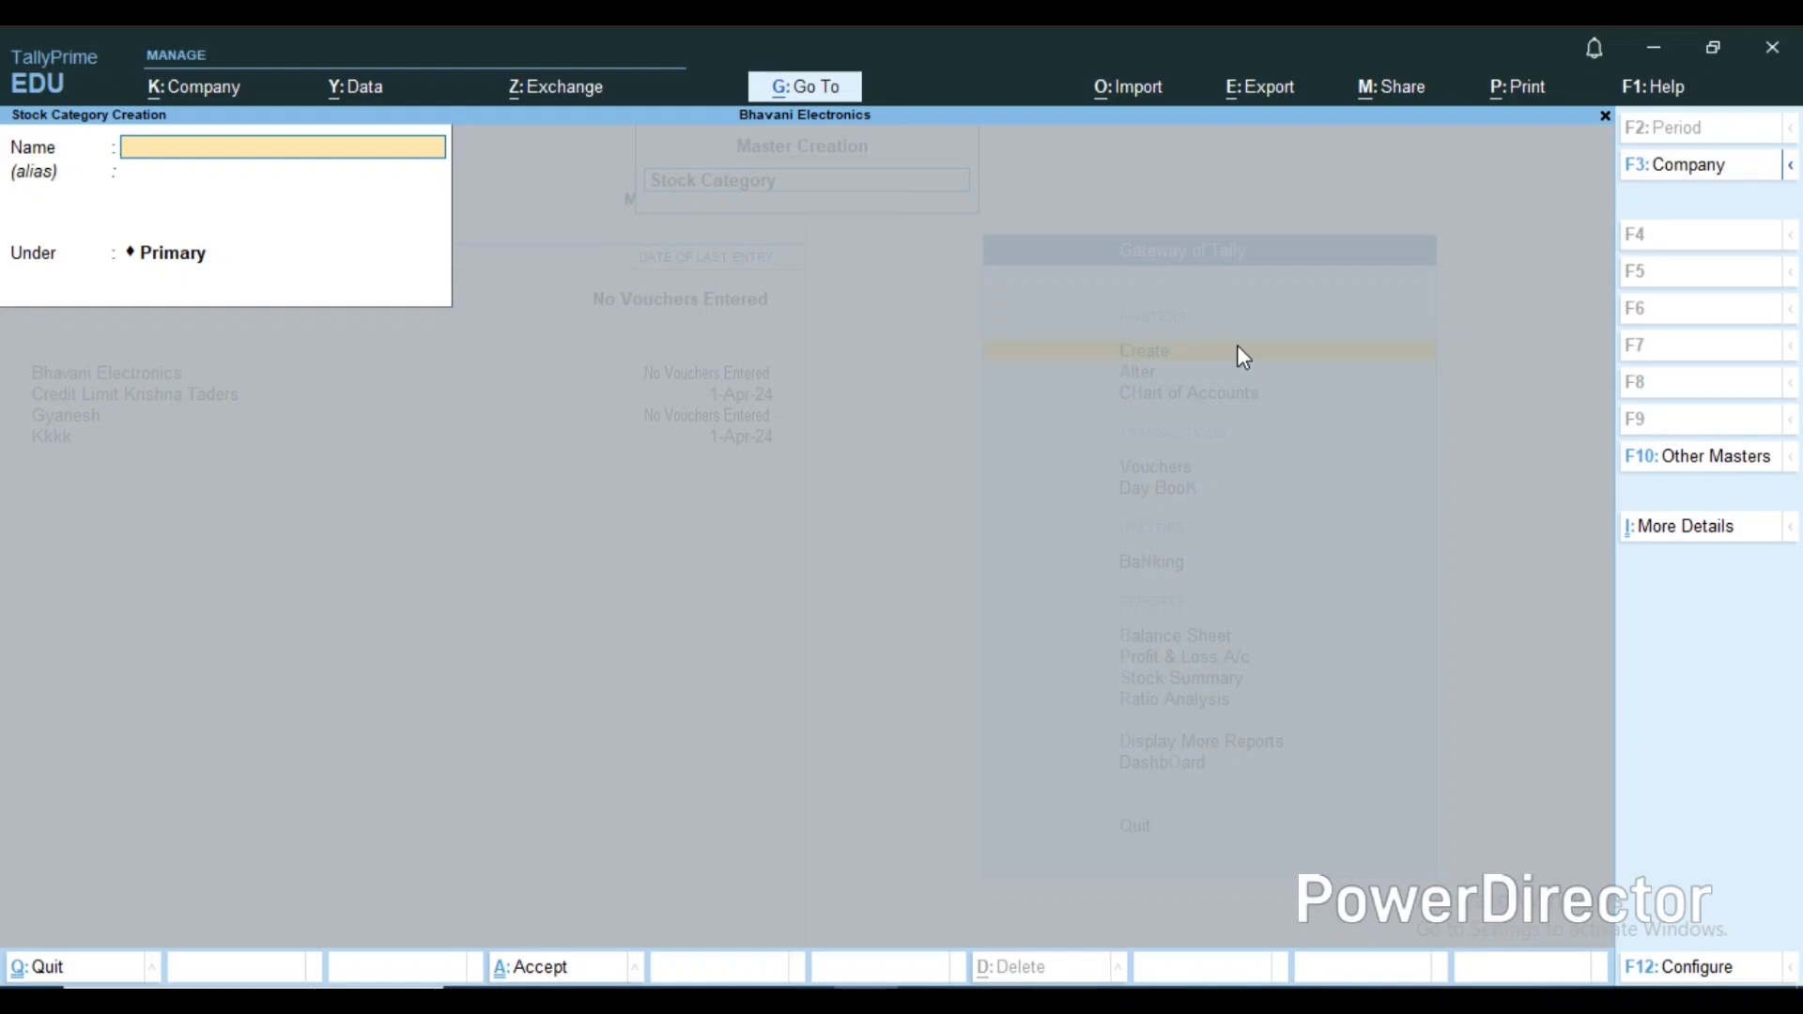
{"action": "type", "text": "Dell"}
{"action": "key", "text": "ctrl+a"}
{"action": "key", "text": "Escape"}
Step: Create a simple unit with symbol pcs, quantity code PCS-PIECES and 0 decimal places
{"action": "key", "text": "Down"}
{"action": "key", "text": "Down"}
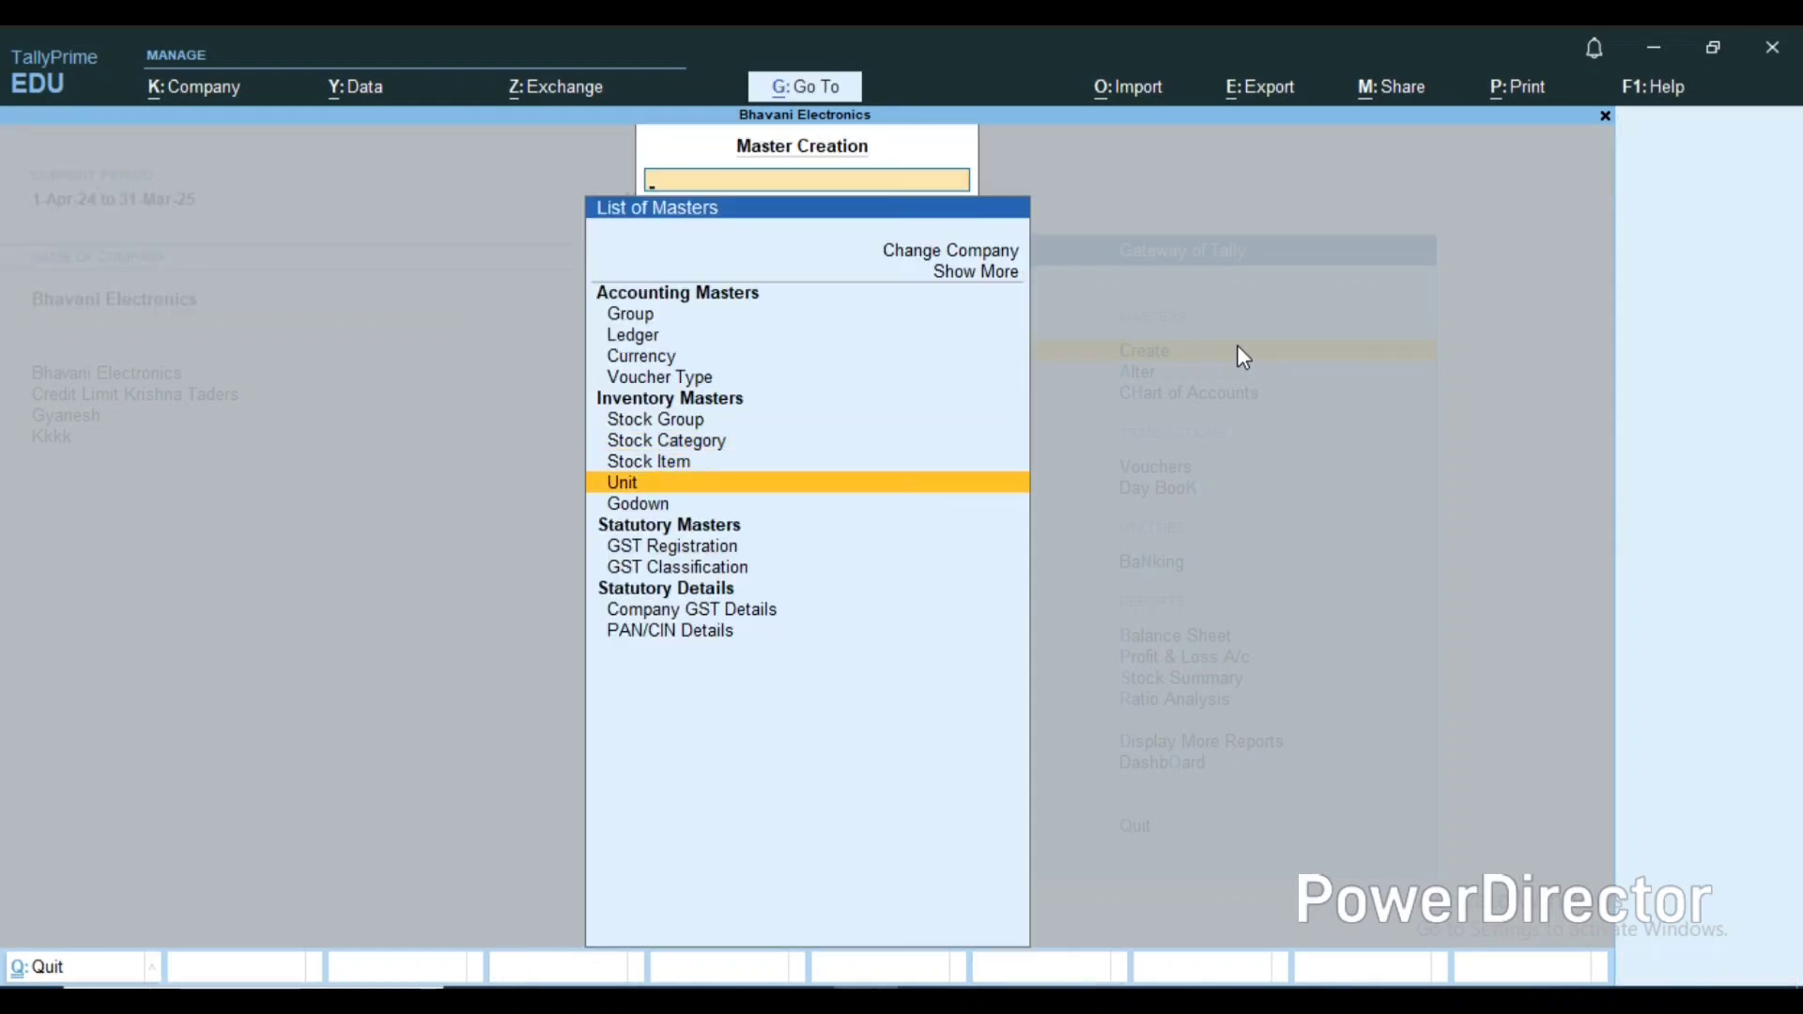
{"action": "key", "text": "Return"}
{"action": "type", "text": "pc"}
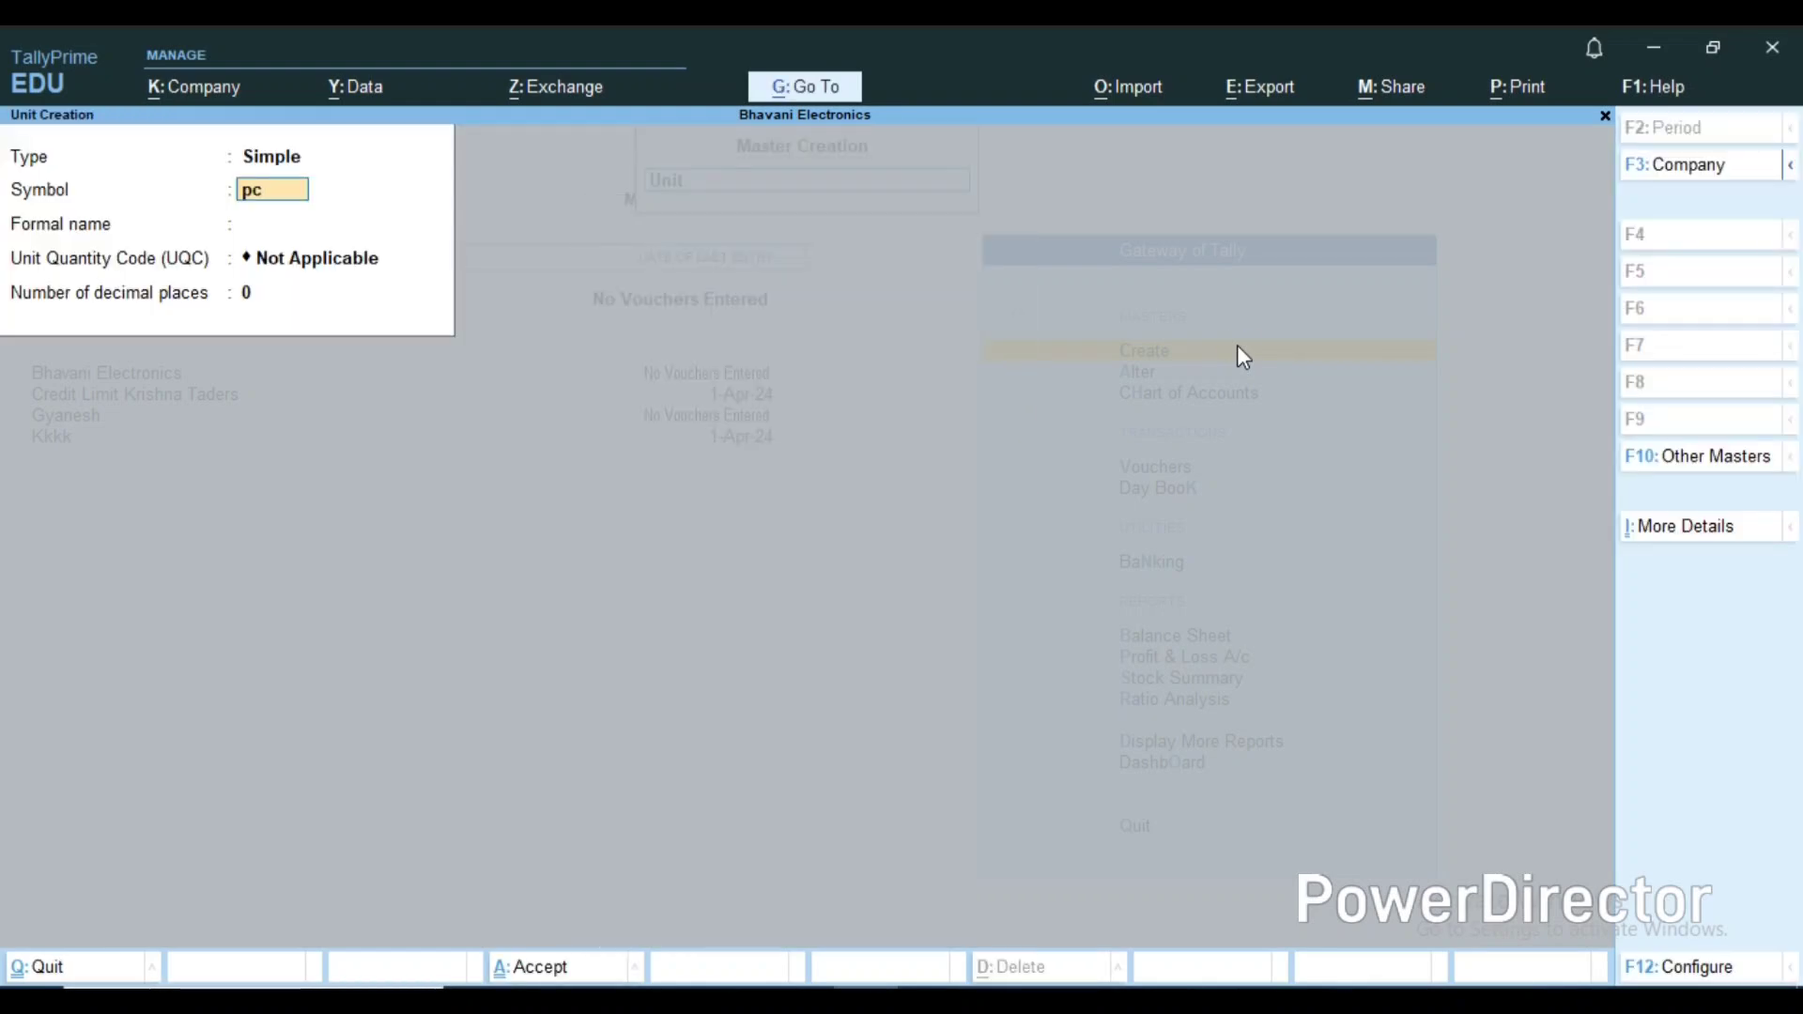
{"action": "type", "text": "s"}
{"action": "key", "text": "Return"}
{"action": "key", "text": "Return"}
{"action": "type", "text": "p"}
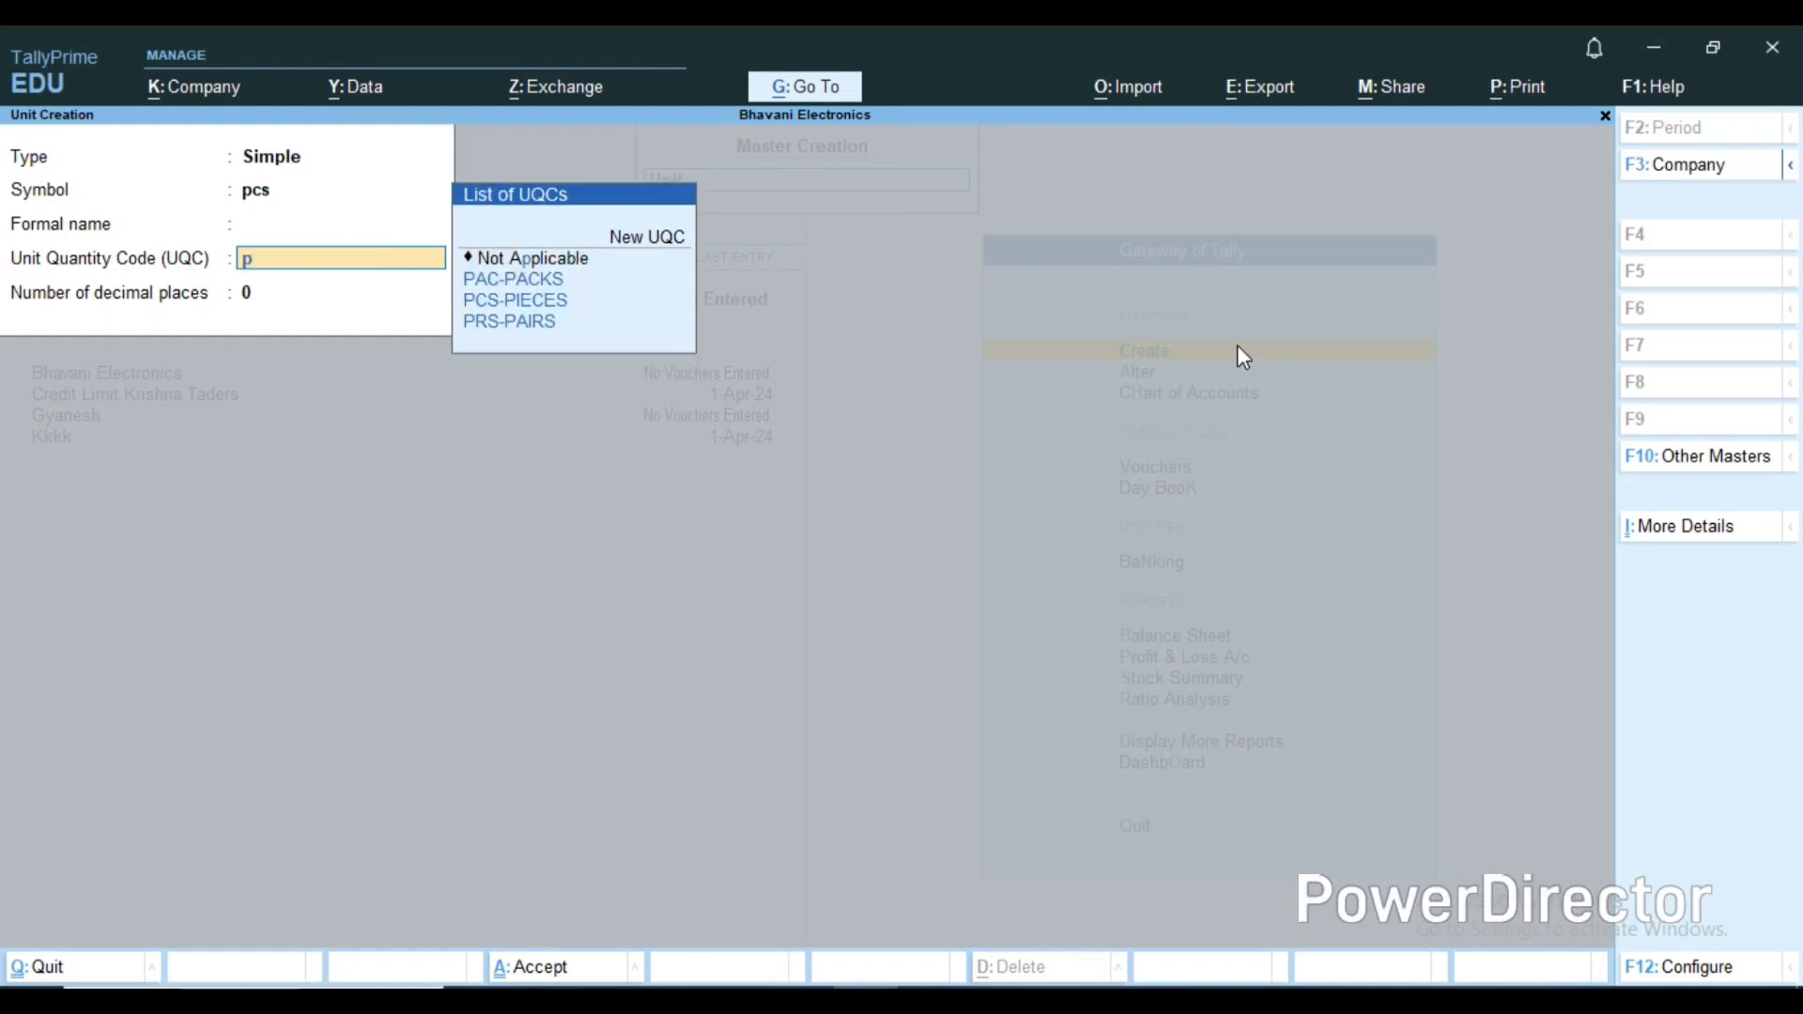
{"action": "type", "text": "cs"}
{"action": "key", "text": "Return"}
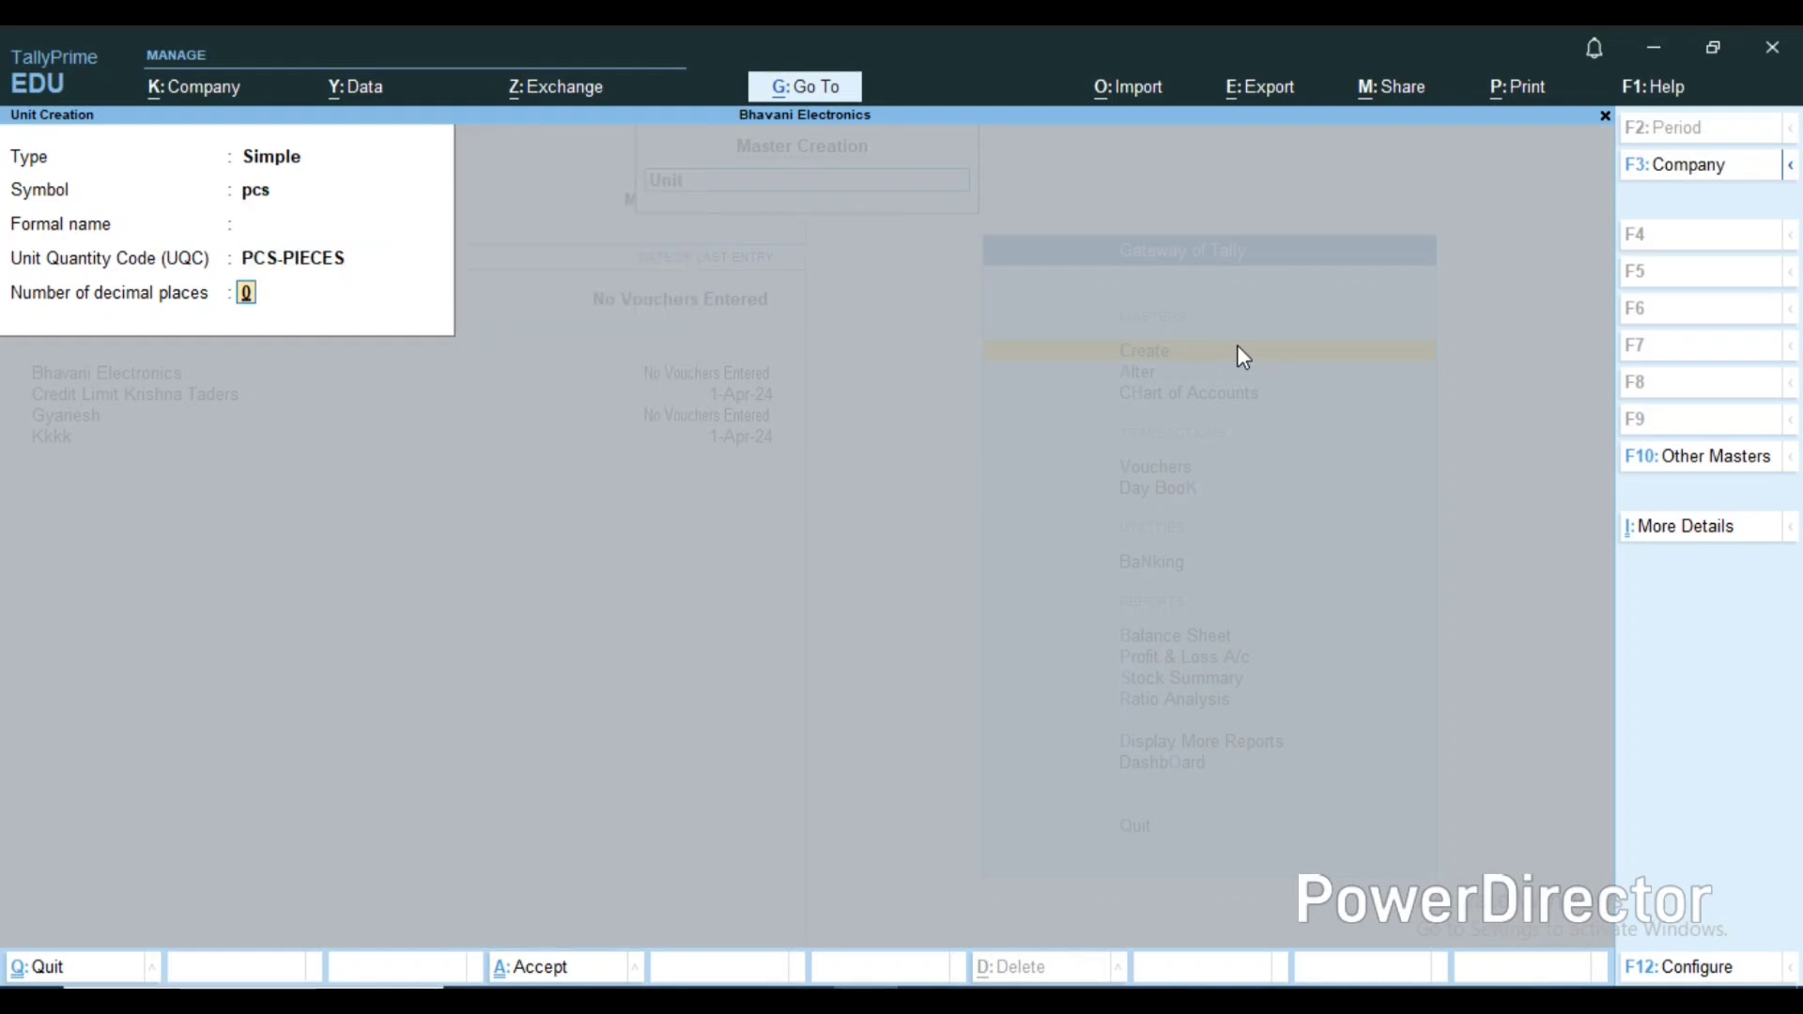
{"action": "key", "text": "ctrl+a"}
{"action": "key", "text": "Escape"}
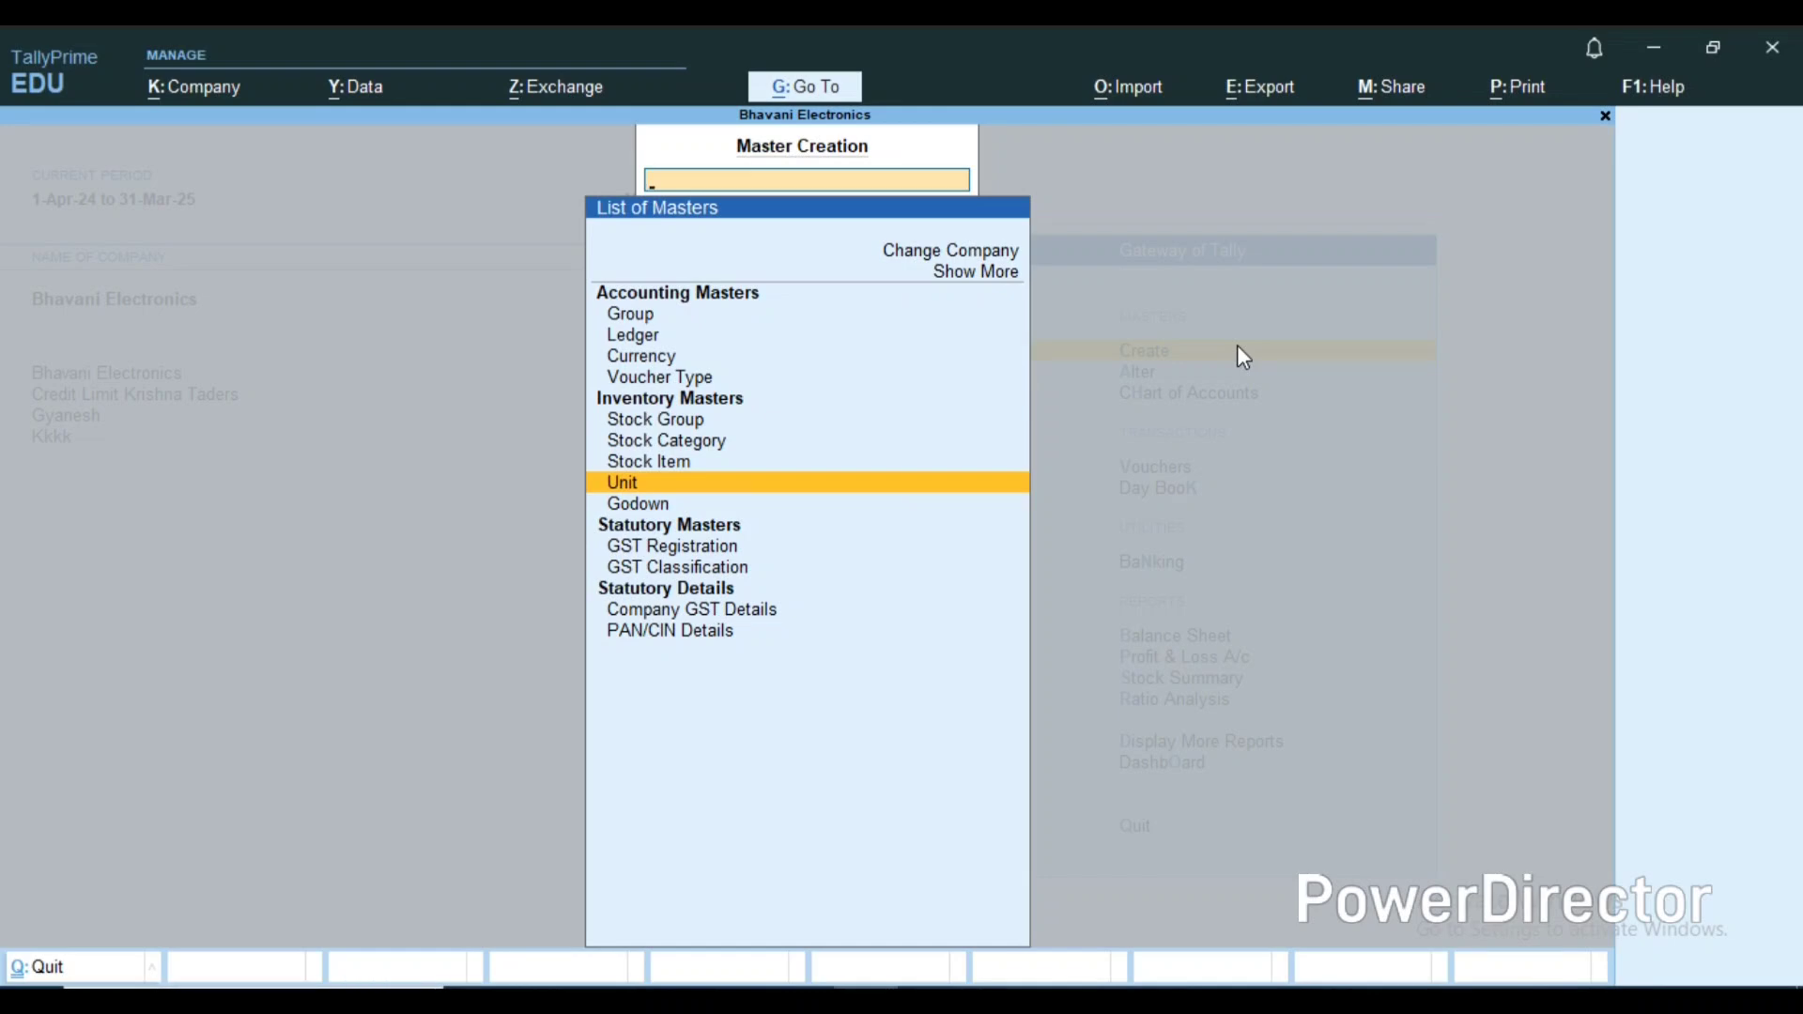
Step: Start a stock item named Laptop under the Electronic group, with category Dell and units pcs
{"action": "key", "text": "Down"}
{"action": "key", "text": "Up"}
{"action": "key", "text": "Up"}
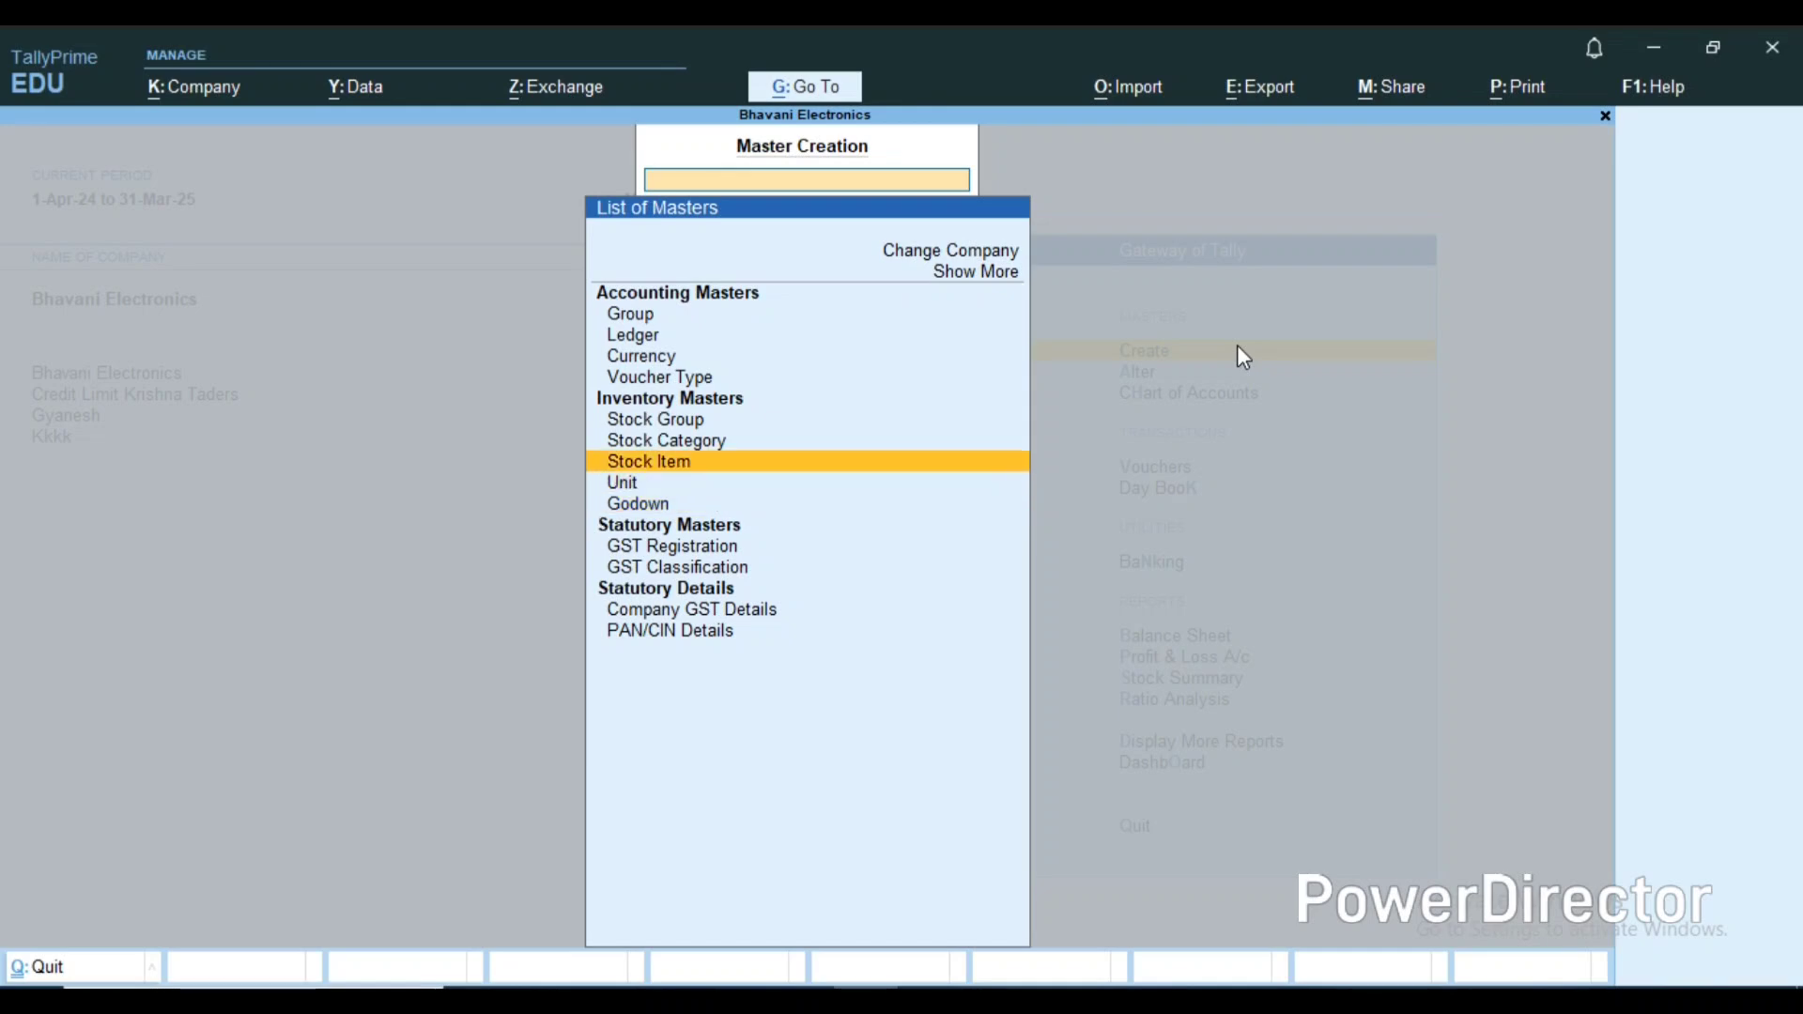
{"action": "key", "text": "Return"}
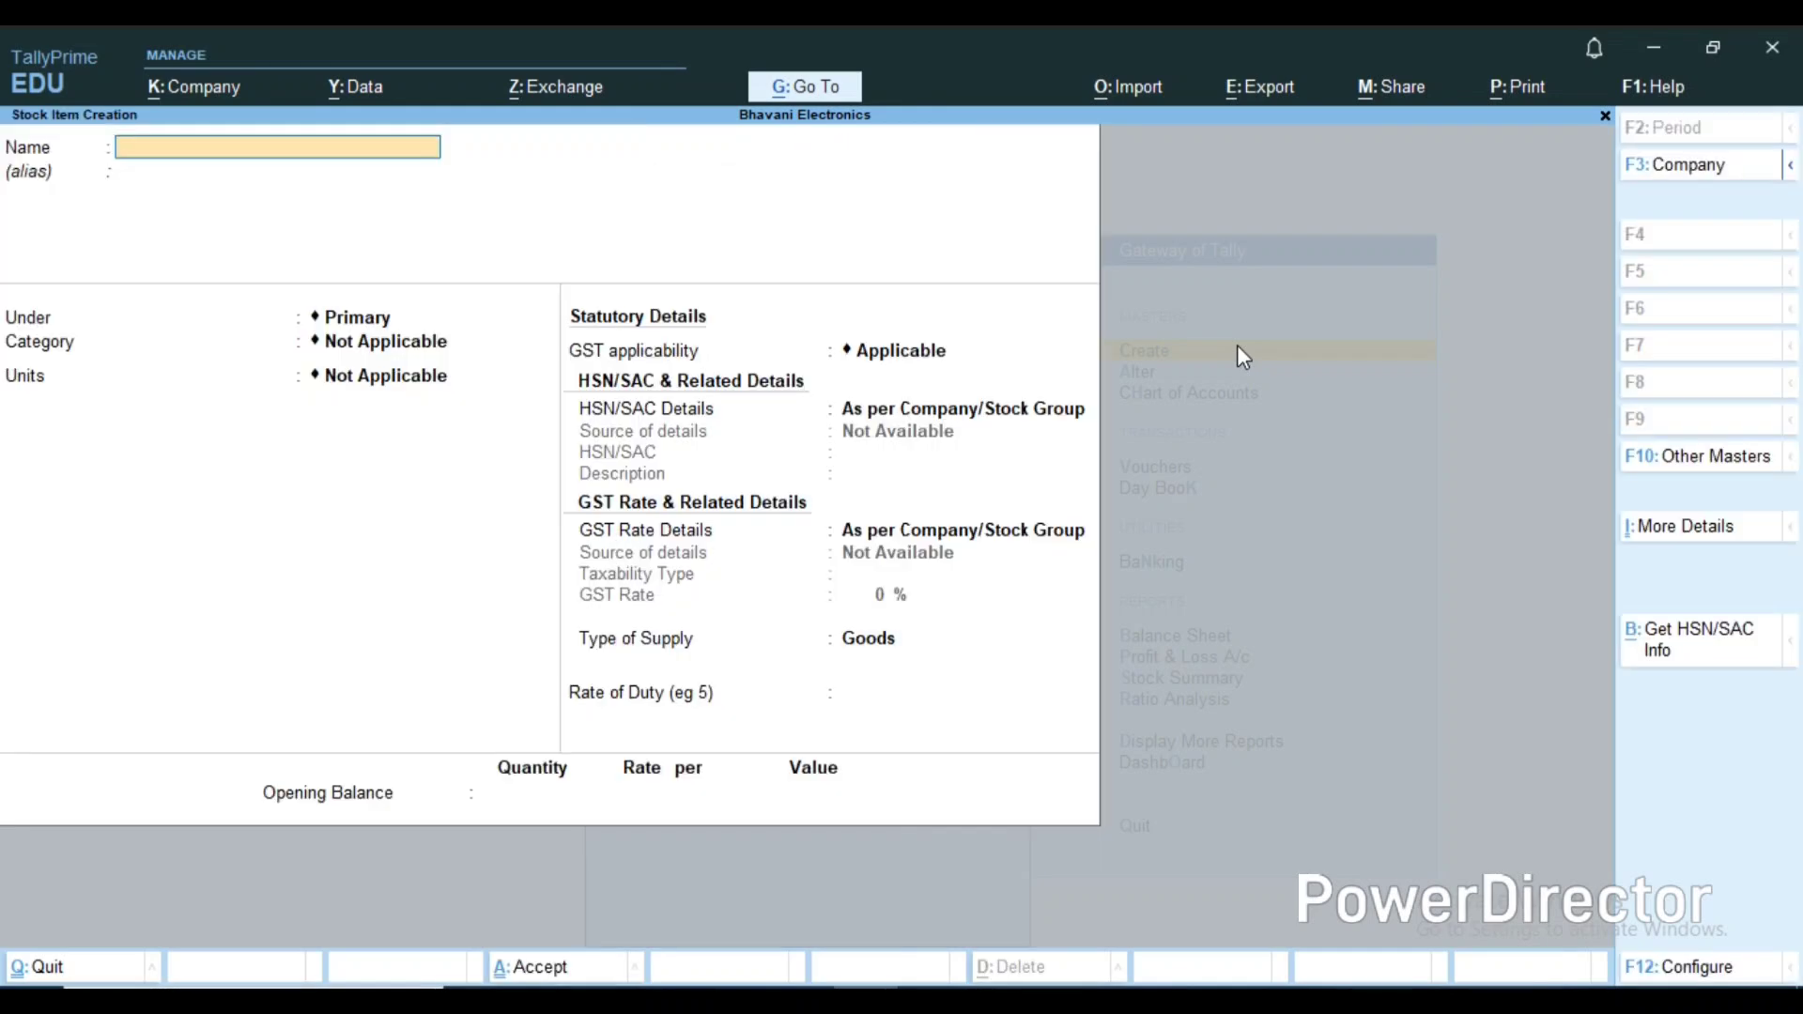
{"action": "type", "text": "Laptop"}
{"action": "key", "text": "Return"}
{"action": "key", "text": "Down"}
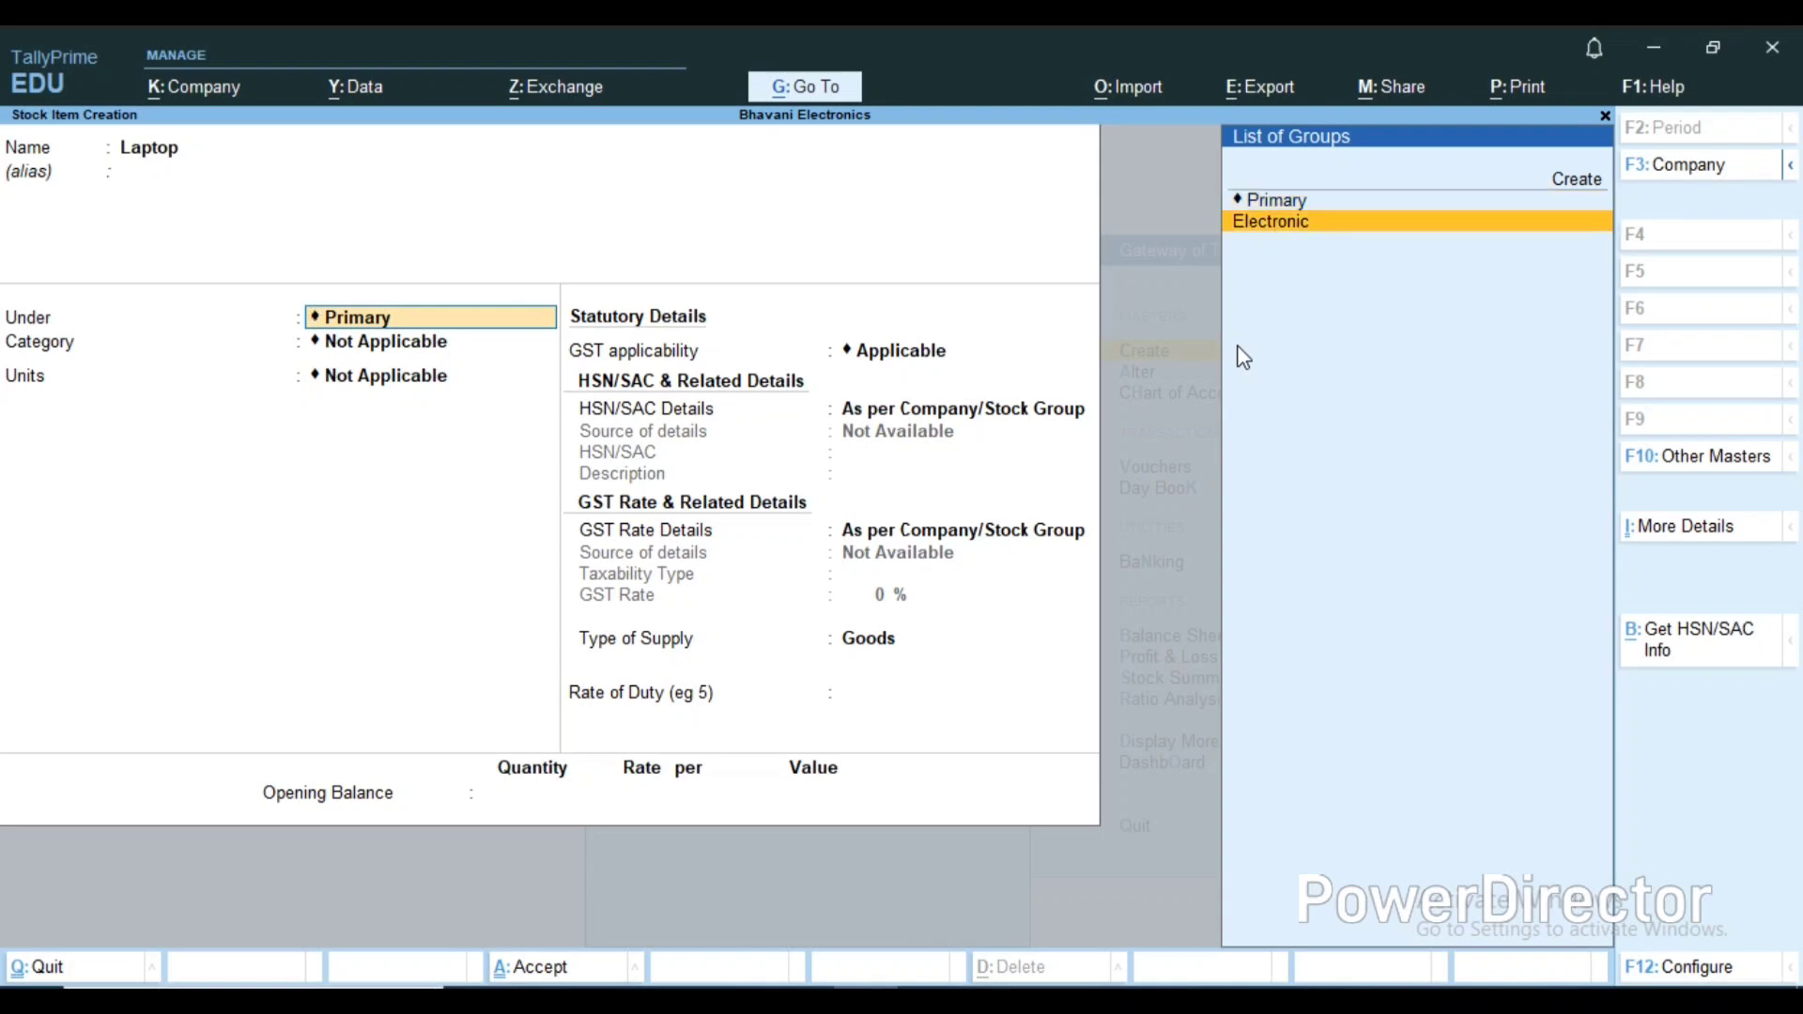
{"action": "key", "text": "Return"}
{"action": "key", "text": "Down"}
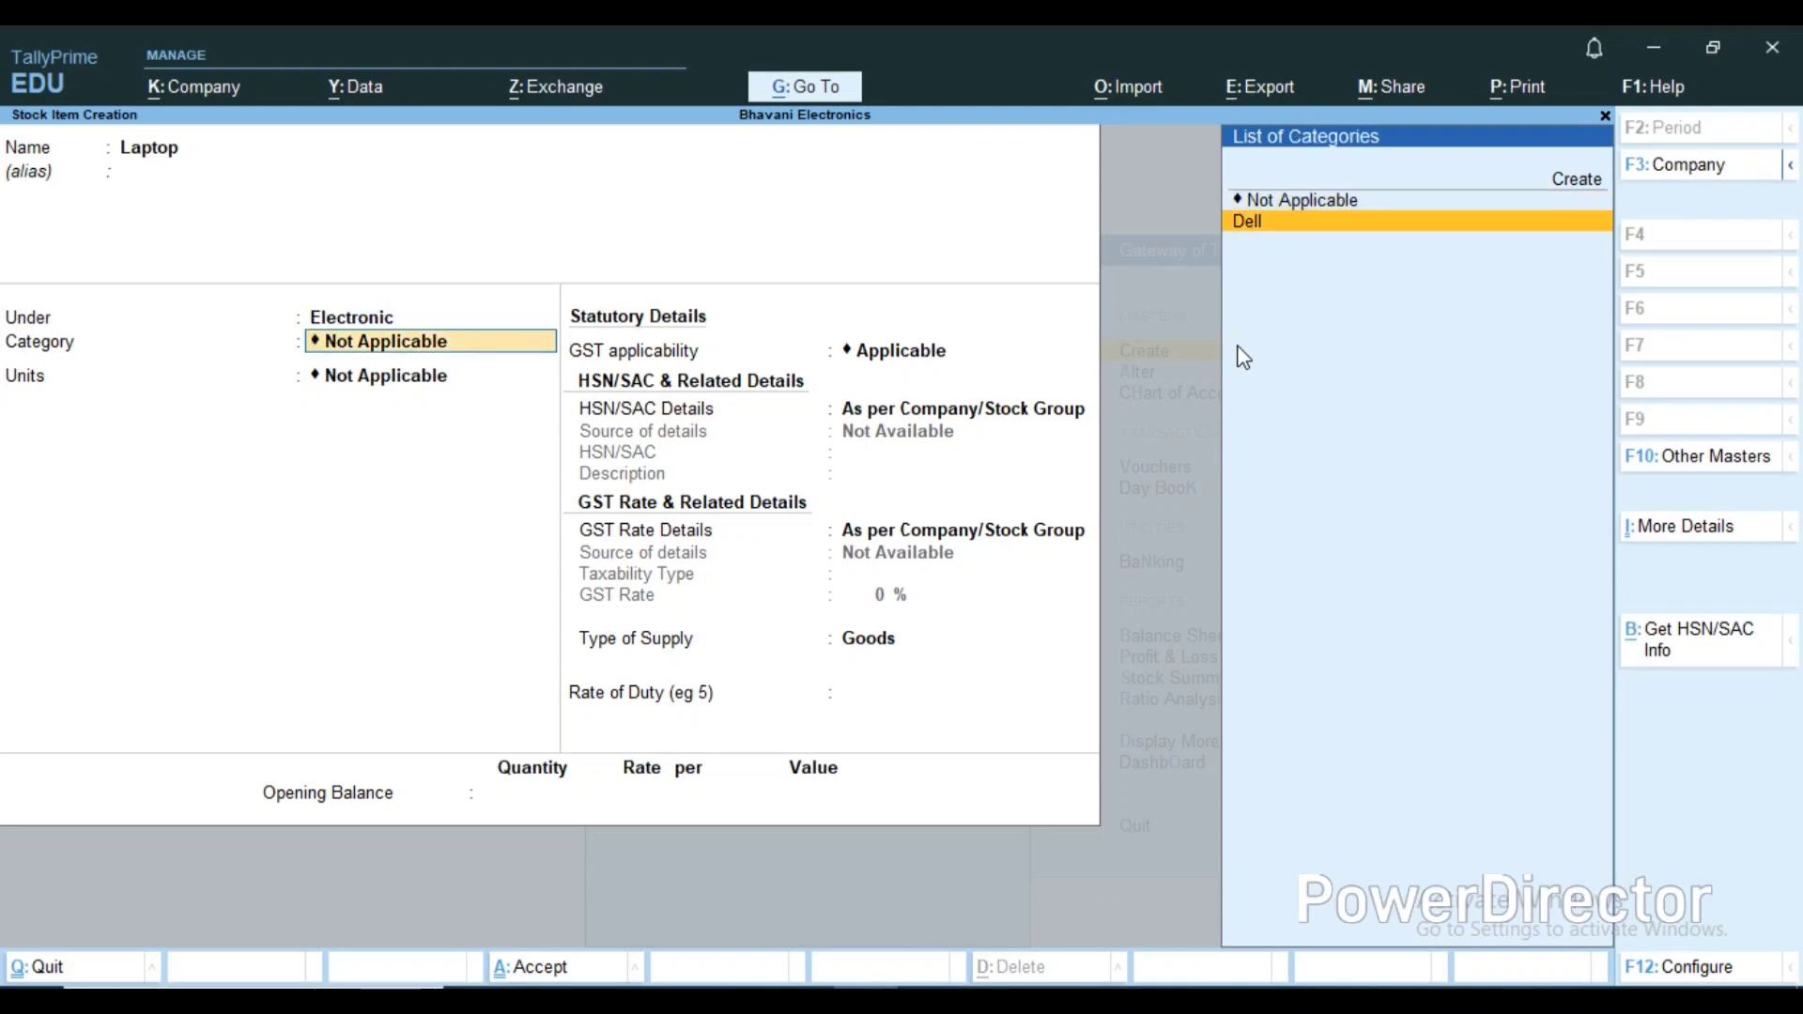
{"action": "key", "text": "Return"}
{"action": "key", "text": "Down"}
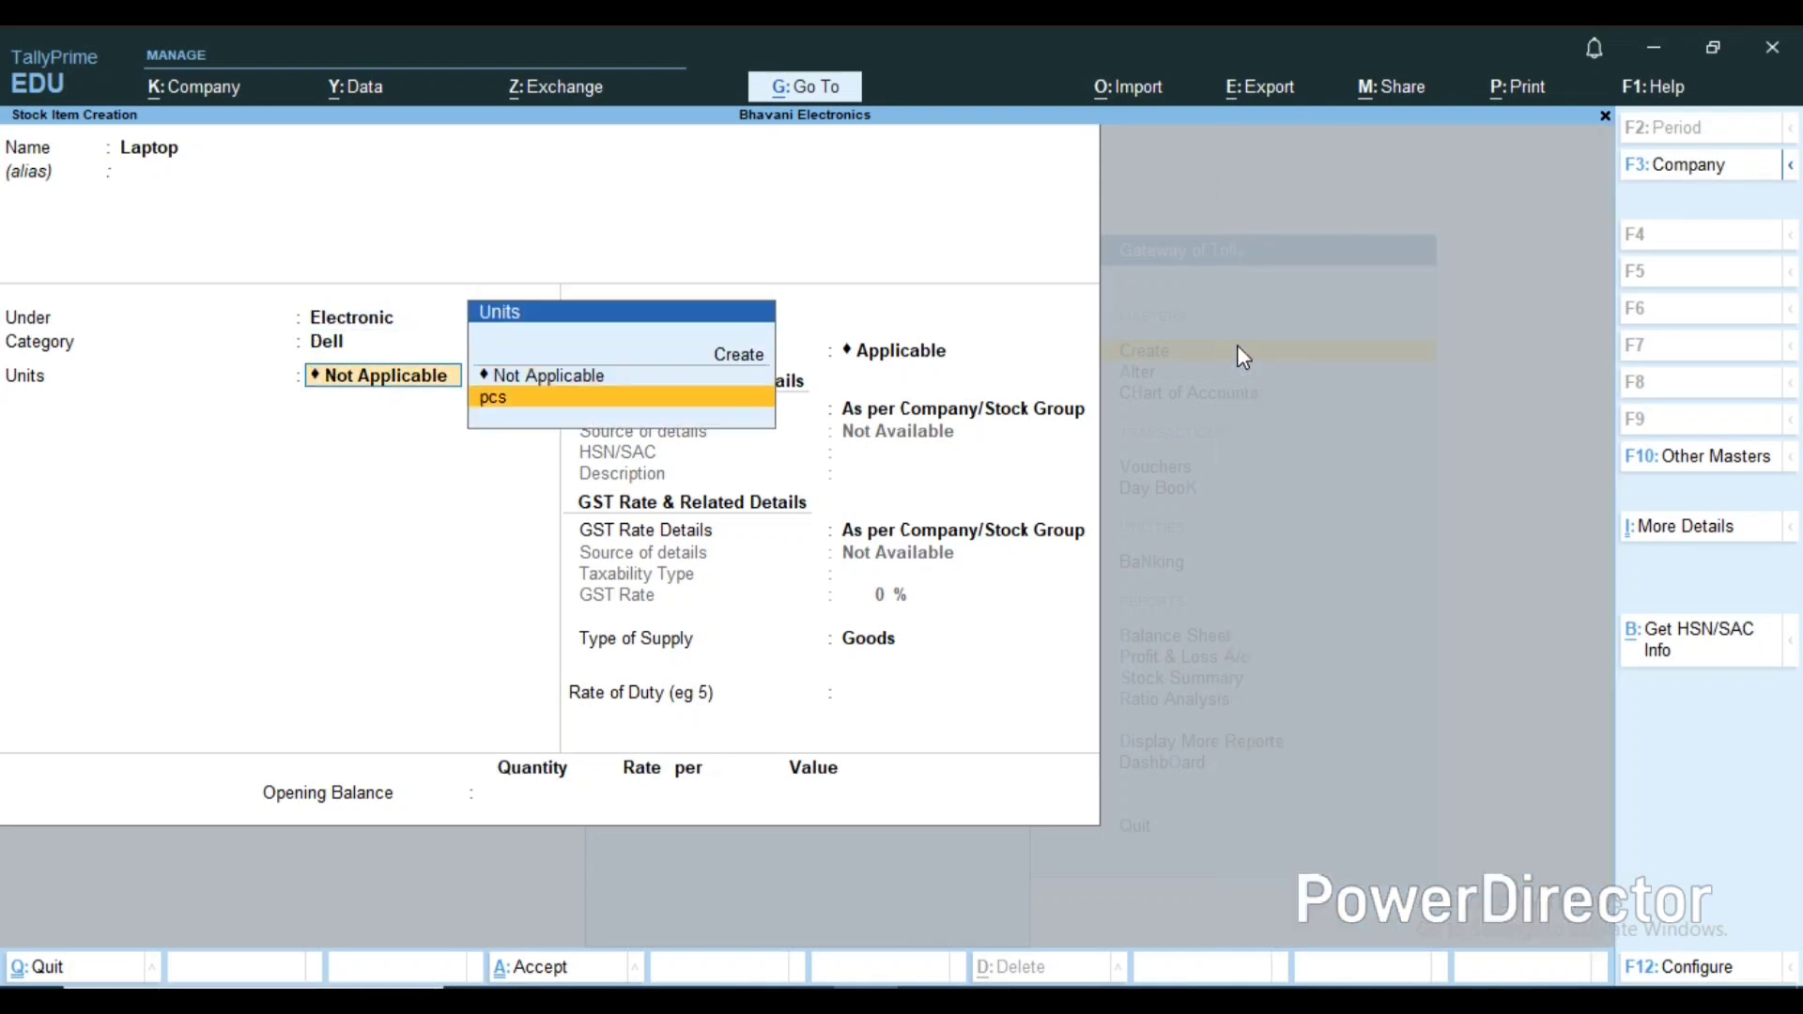
{"action": "key", "text": "Return"}
Step: Keep the Laptop item's default GST details and enter an opening balance quantity of 770 pcs
{"action": "key", "text": "Return"}
{"action": "key", "text": "Return"}
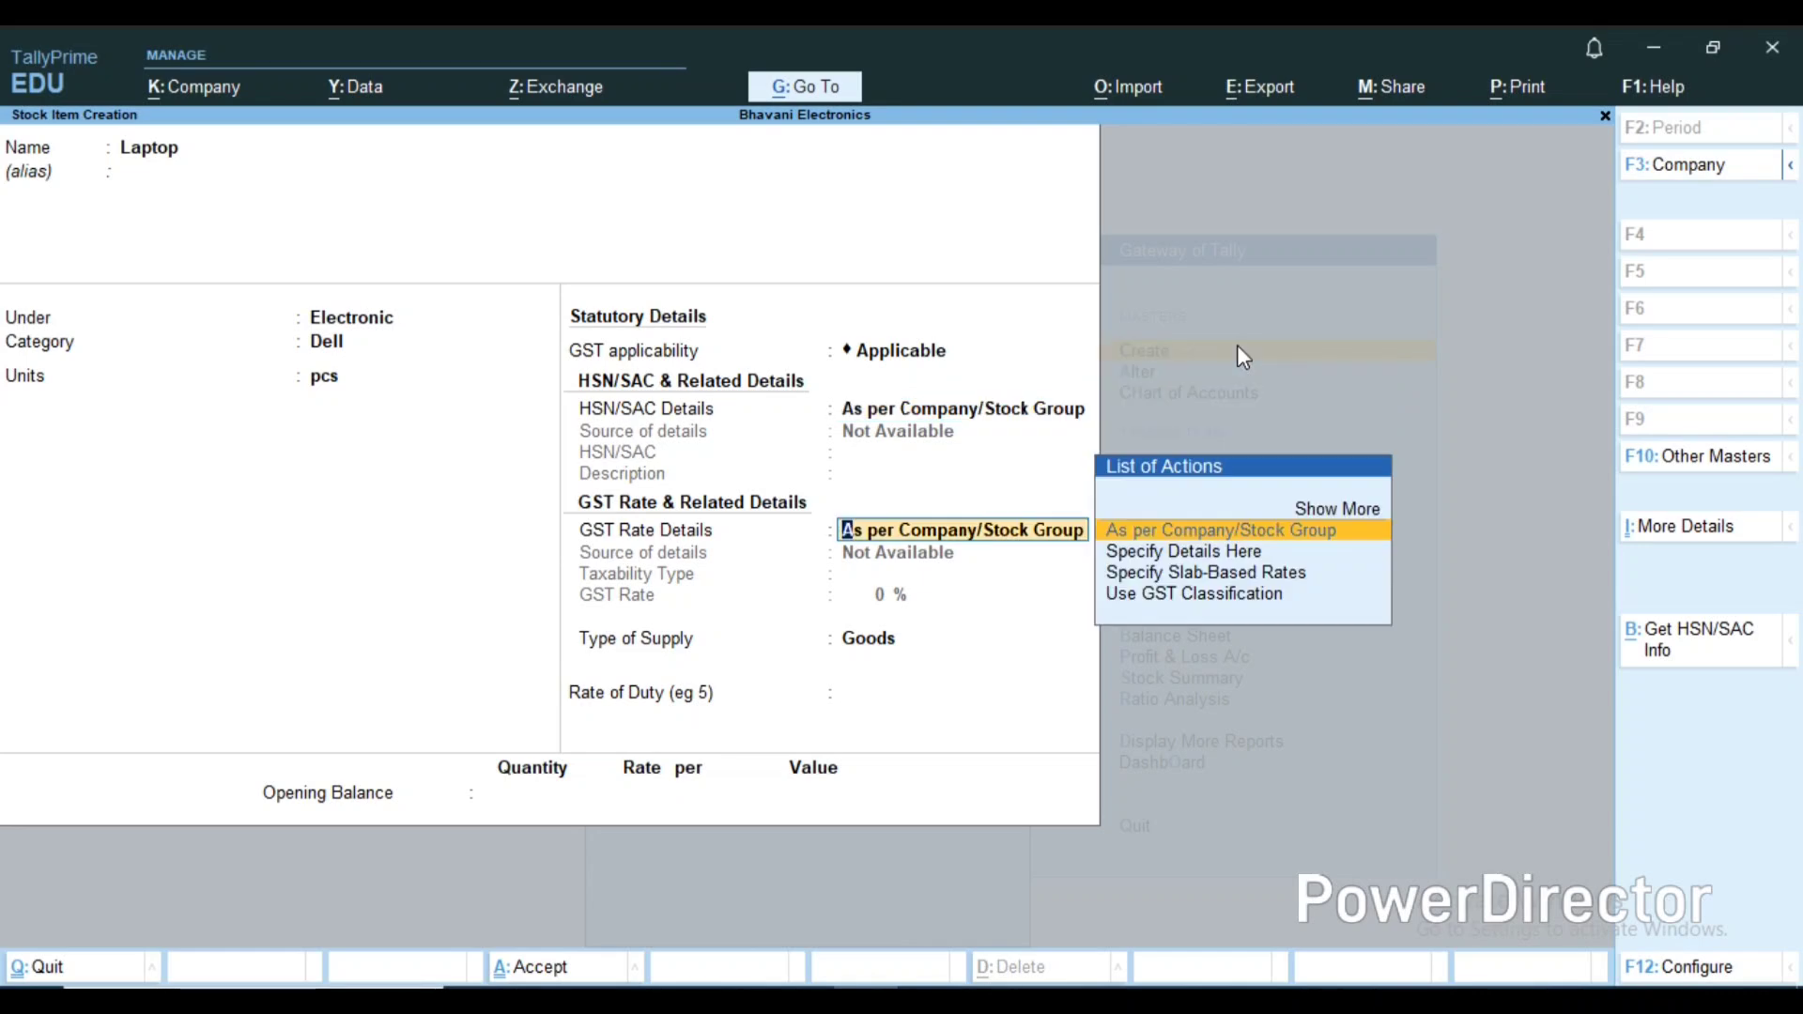
{"action": "key", "text": "Return"}
{"action": "key", "text": "Return"}
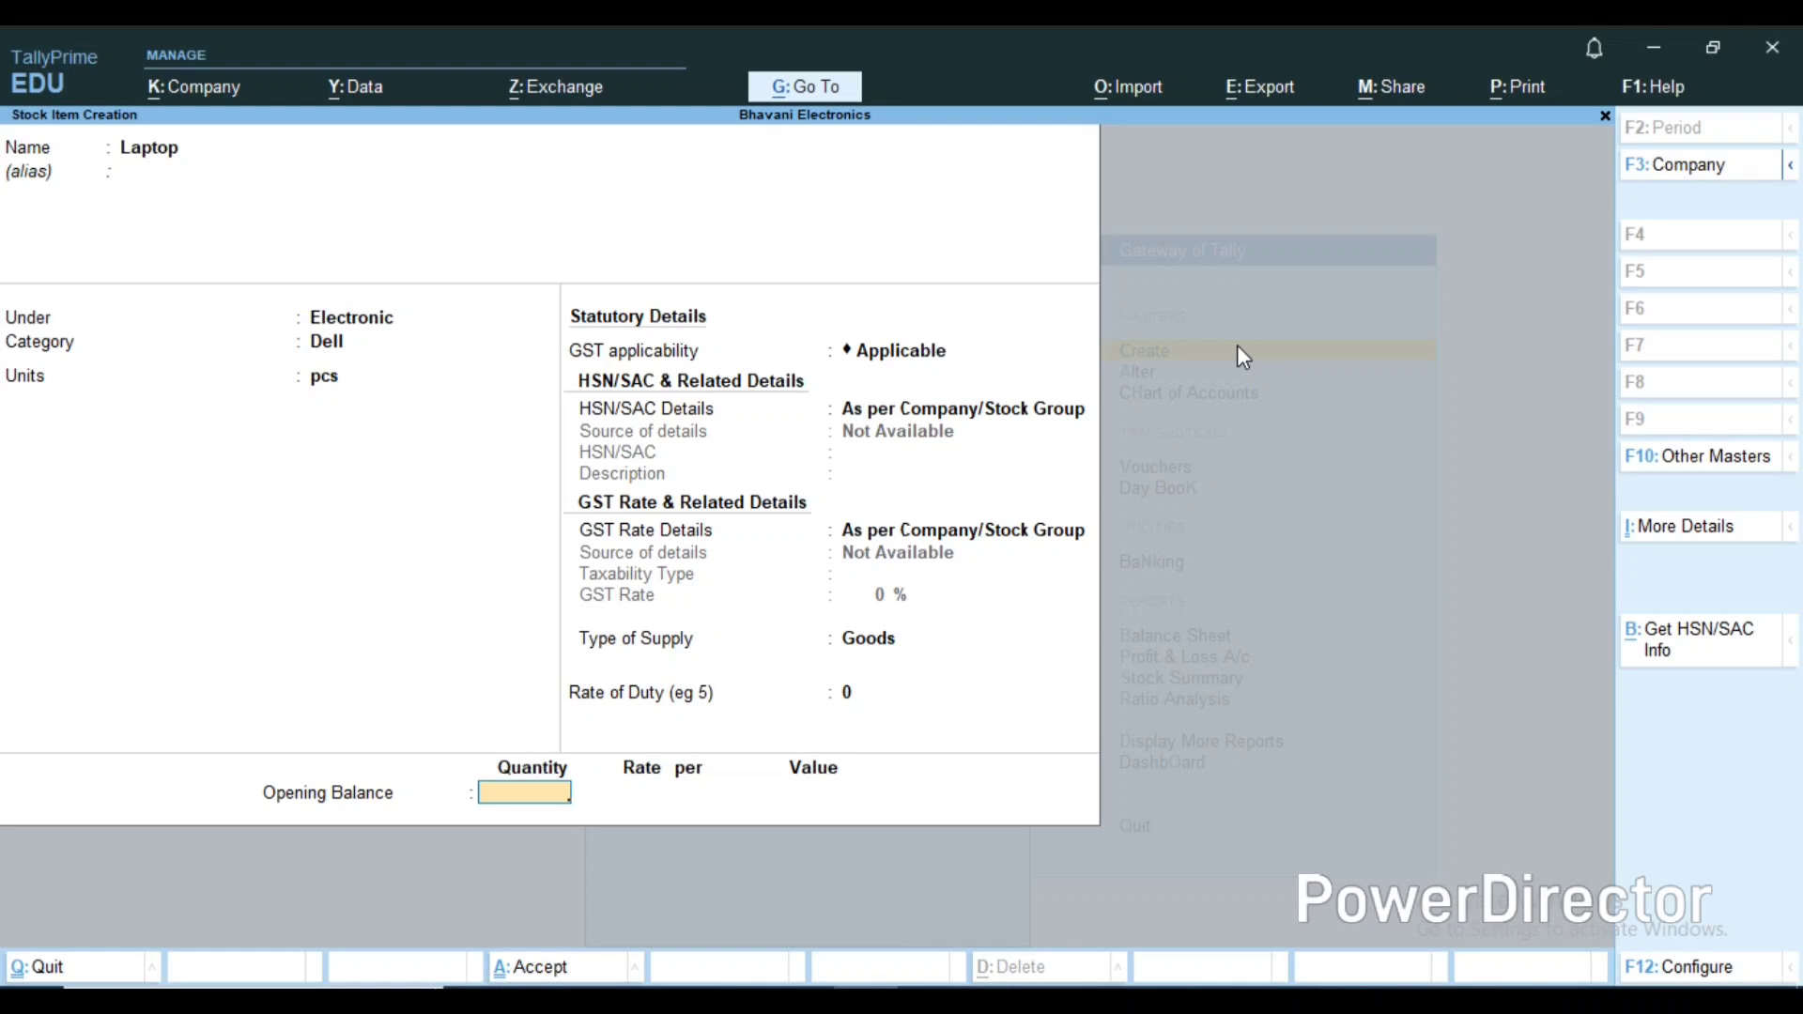
{"action": "type", "text": "770"}
{"action": "key", "text": "Return"}
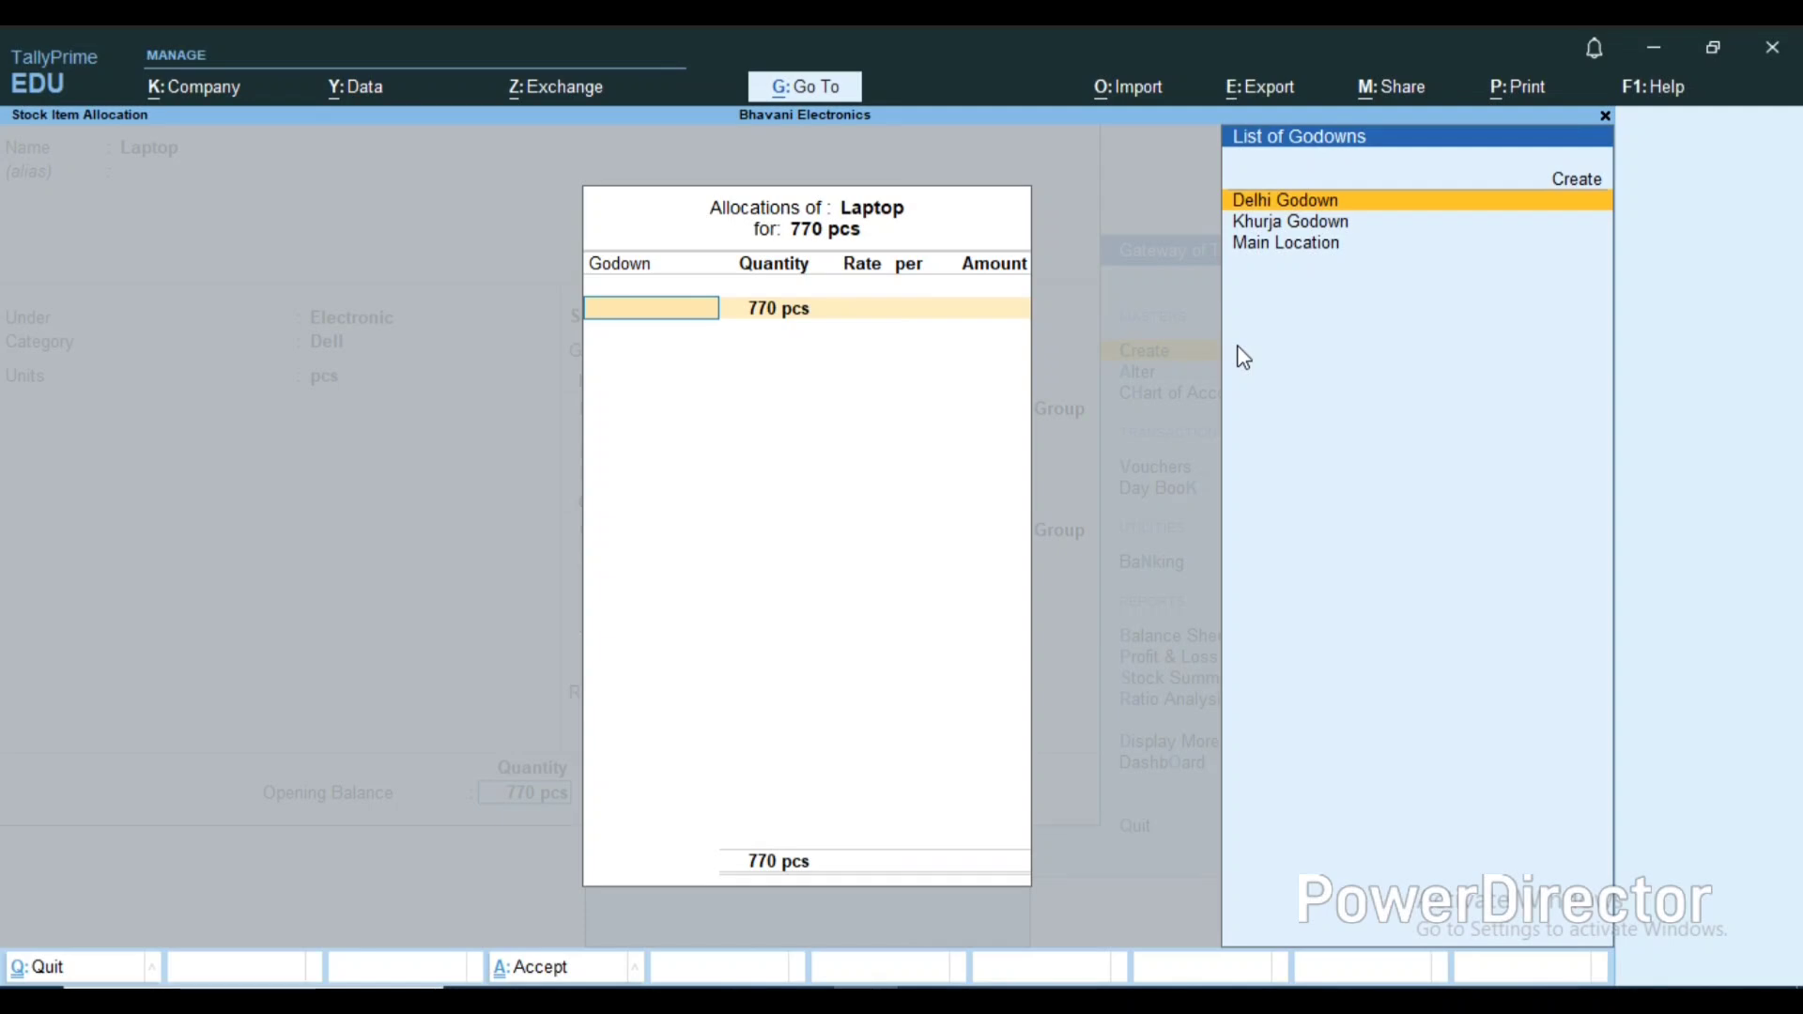
Step: Allocate 650 pcs of the Laptop opening stock to Delhi Godown at a rate of 30,000 per pcs
{"action": "type", "text": "De"}
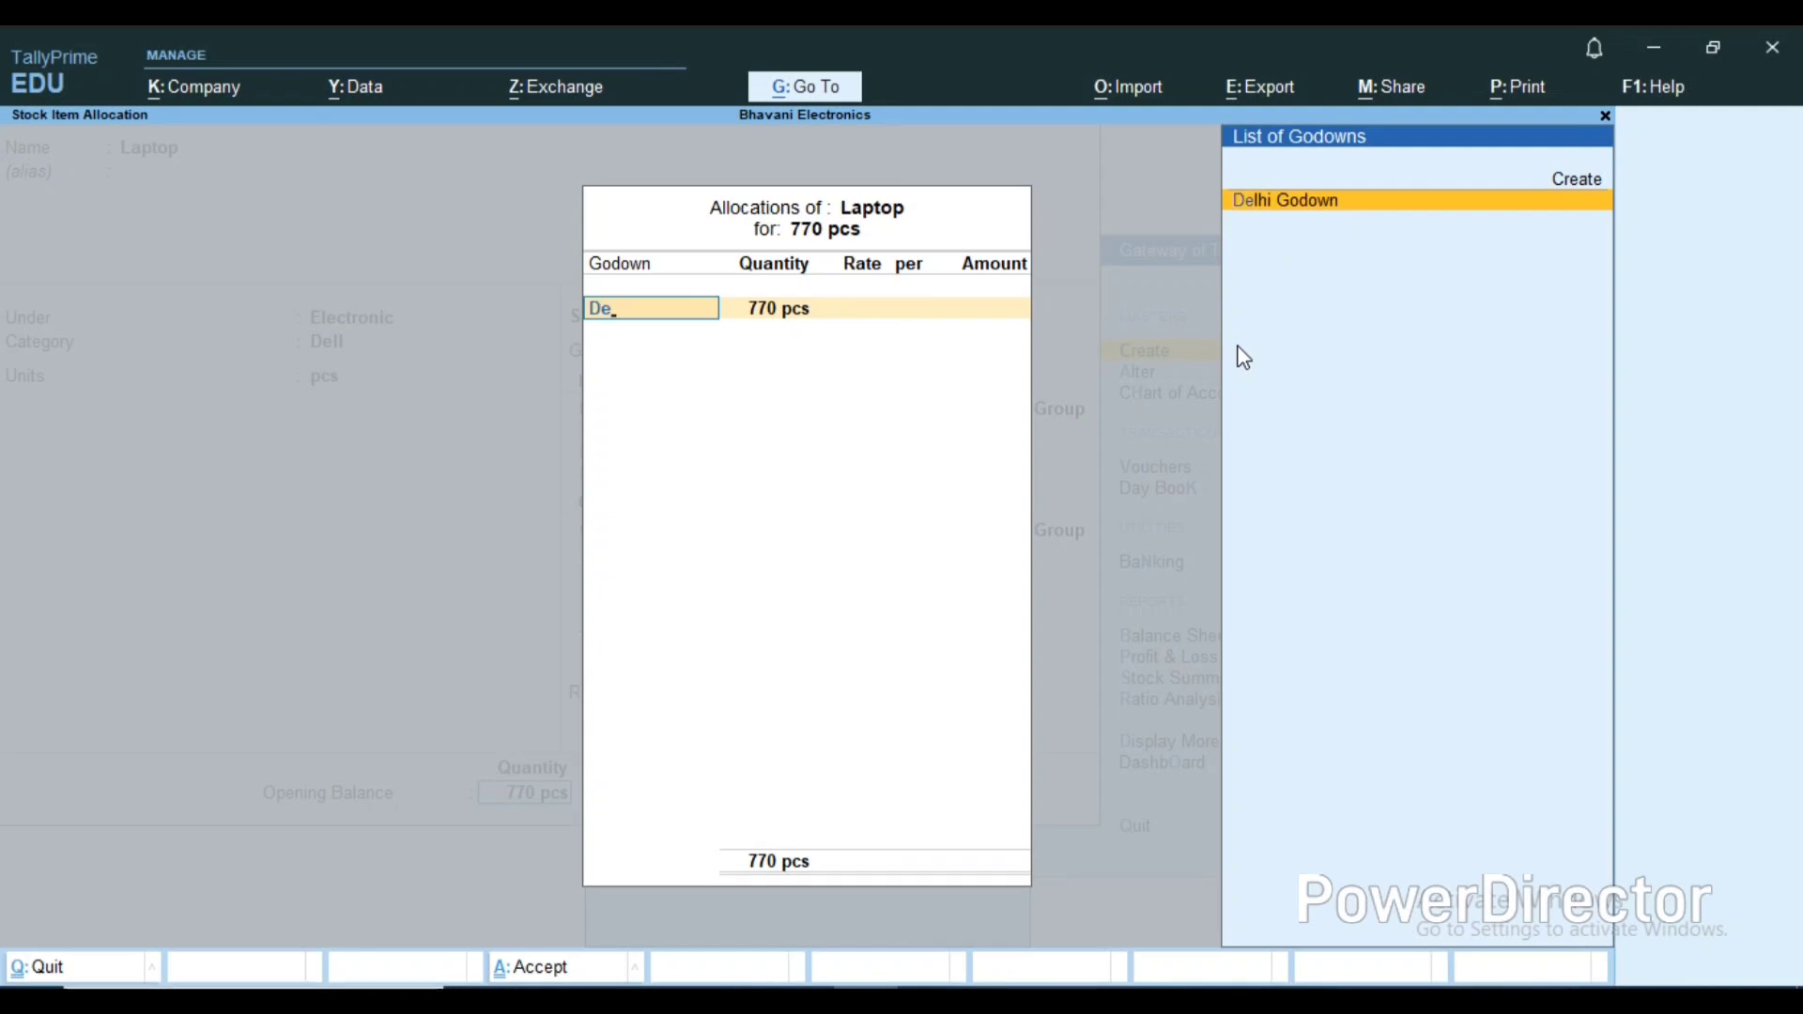
{"action": "key", "text": "Return"}
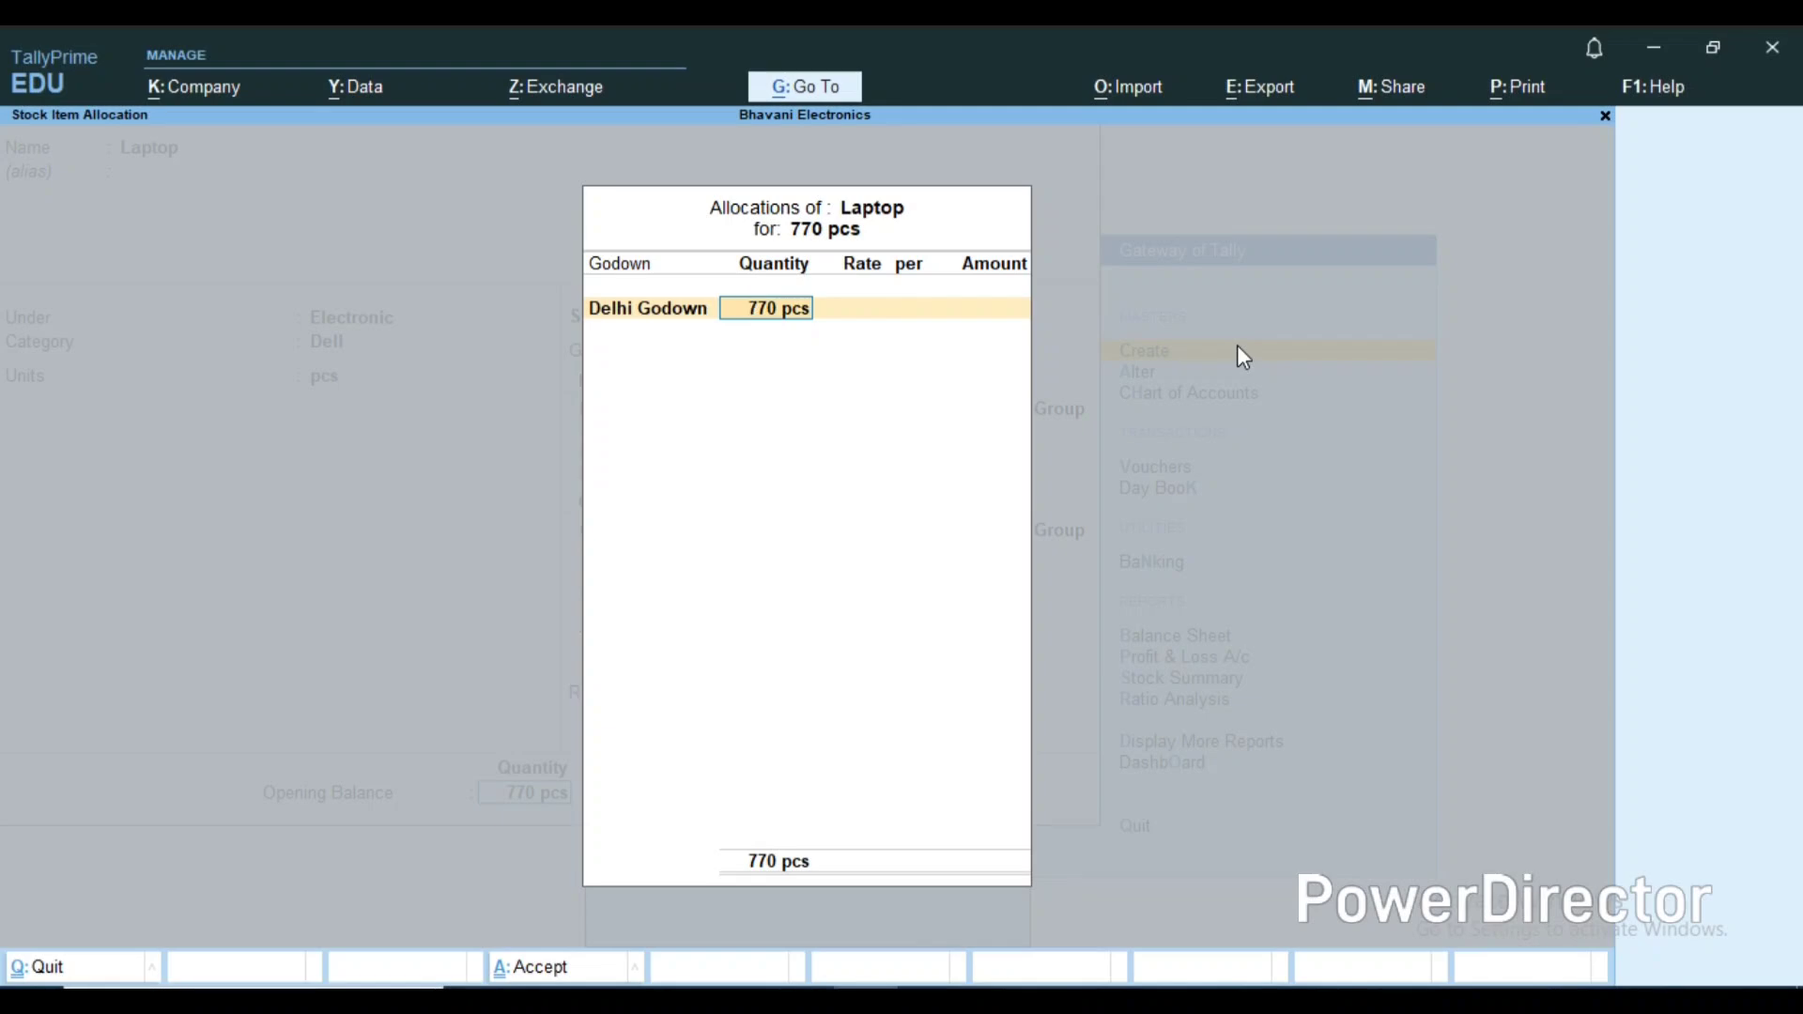
{"action": "type", "text": "650"}
{"action": "key", "text": "Return"}
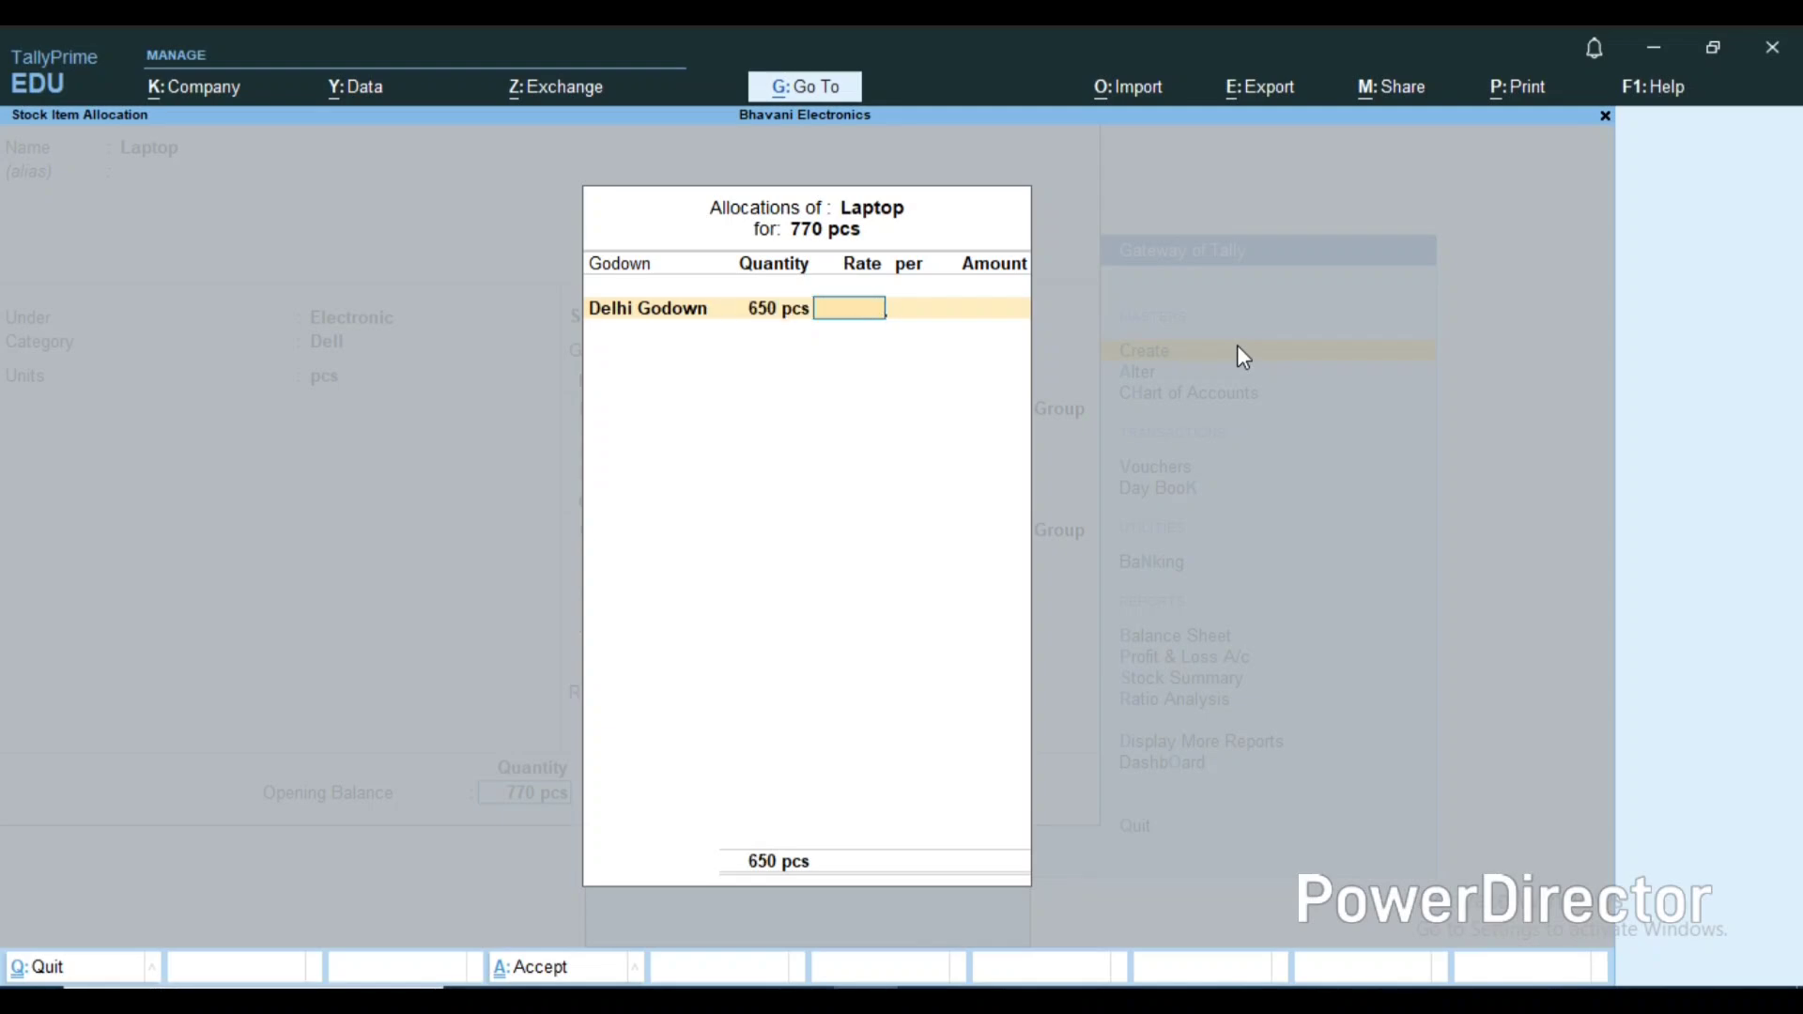
{"action": "type", "text": "30,000"}
{"action": "key", "text": "Return"}
{"action": "key", "text": "Return"}
{"action": "key", "text": "Return"}
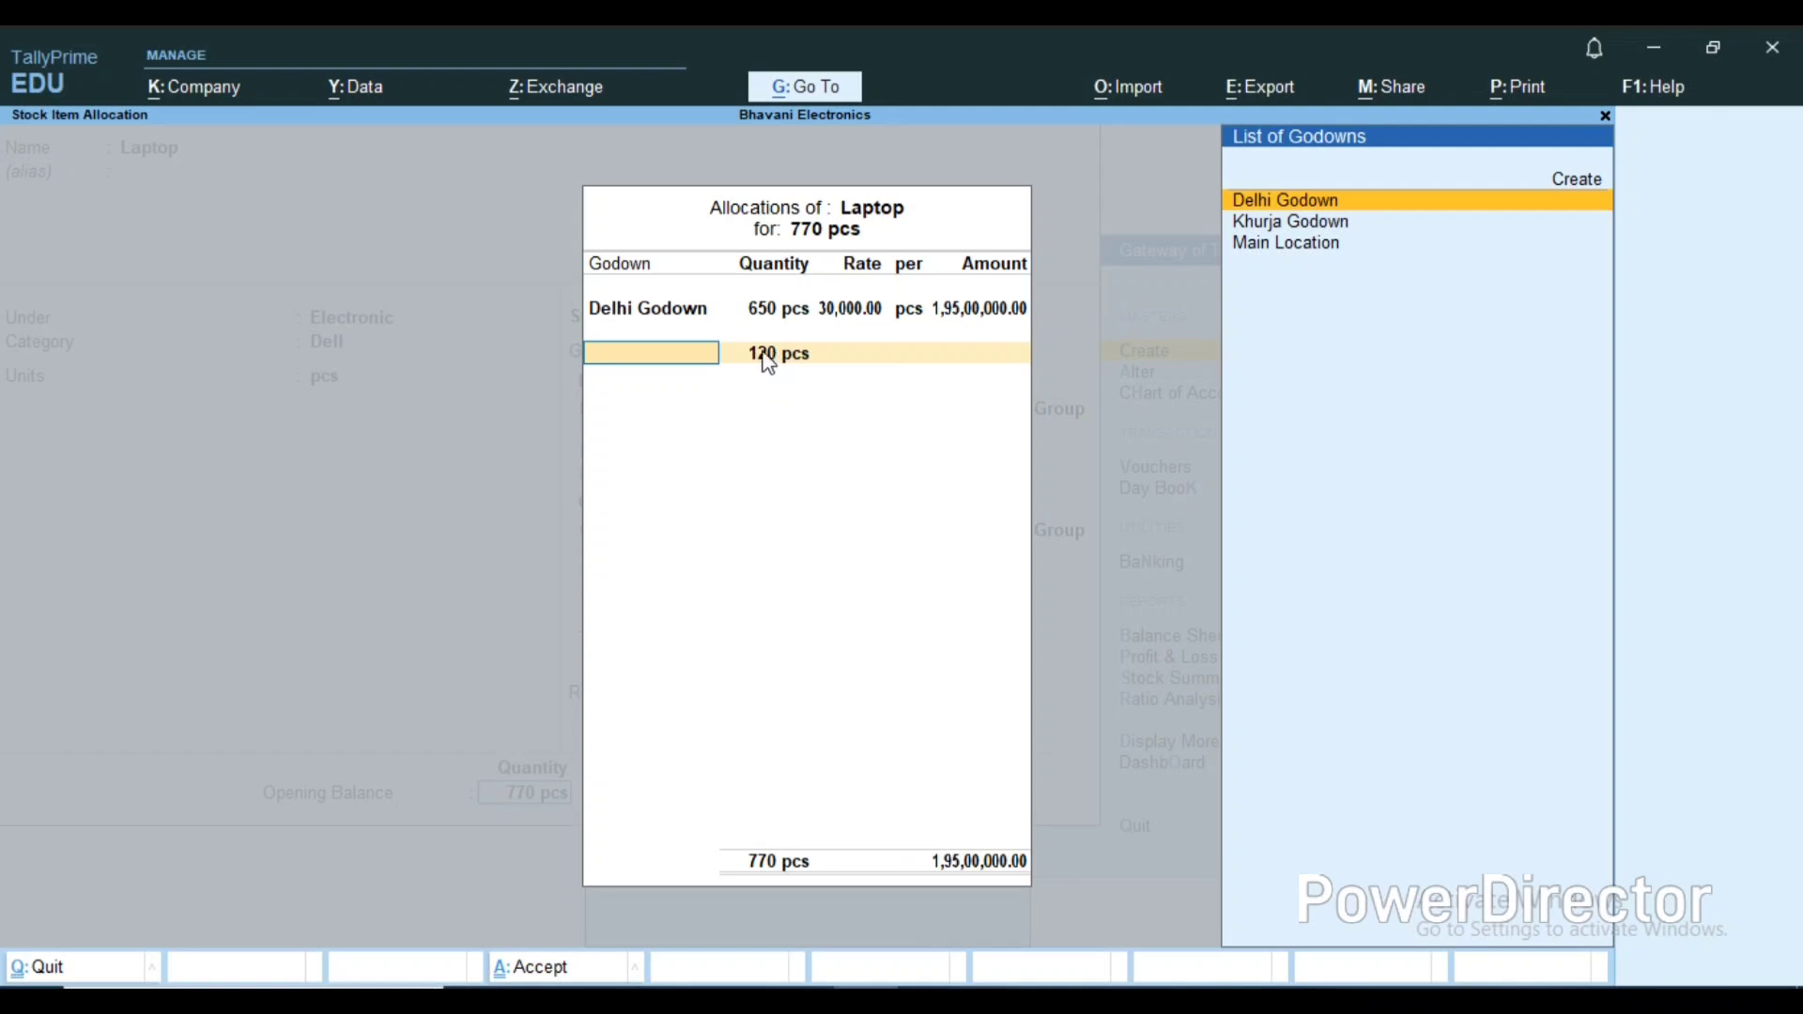
Step: Allocate the remaining 120 pcs of Laptop stock to Khurja Godown at a rate of 29,000 per pcs
{"action": "key", "text": "Down"}
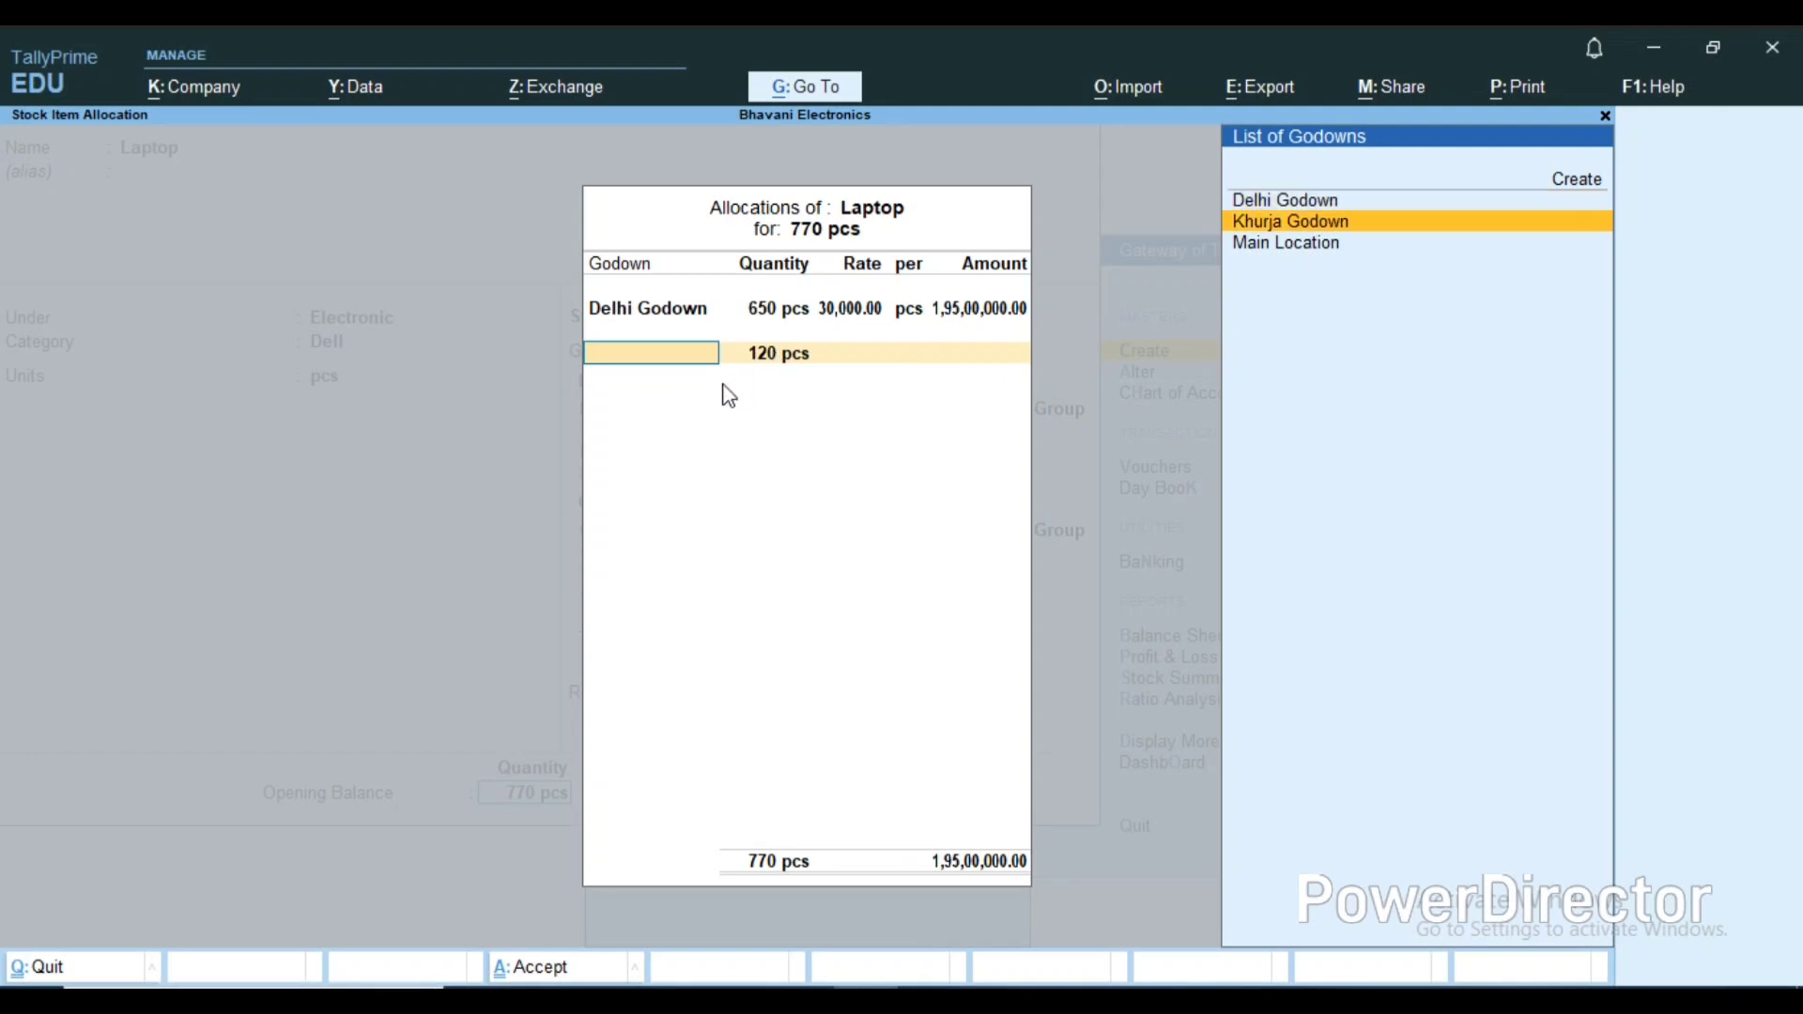
{"action": "key", "text": "Return"}
{"action": "key", "text": "Return"}
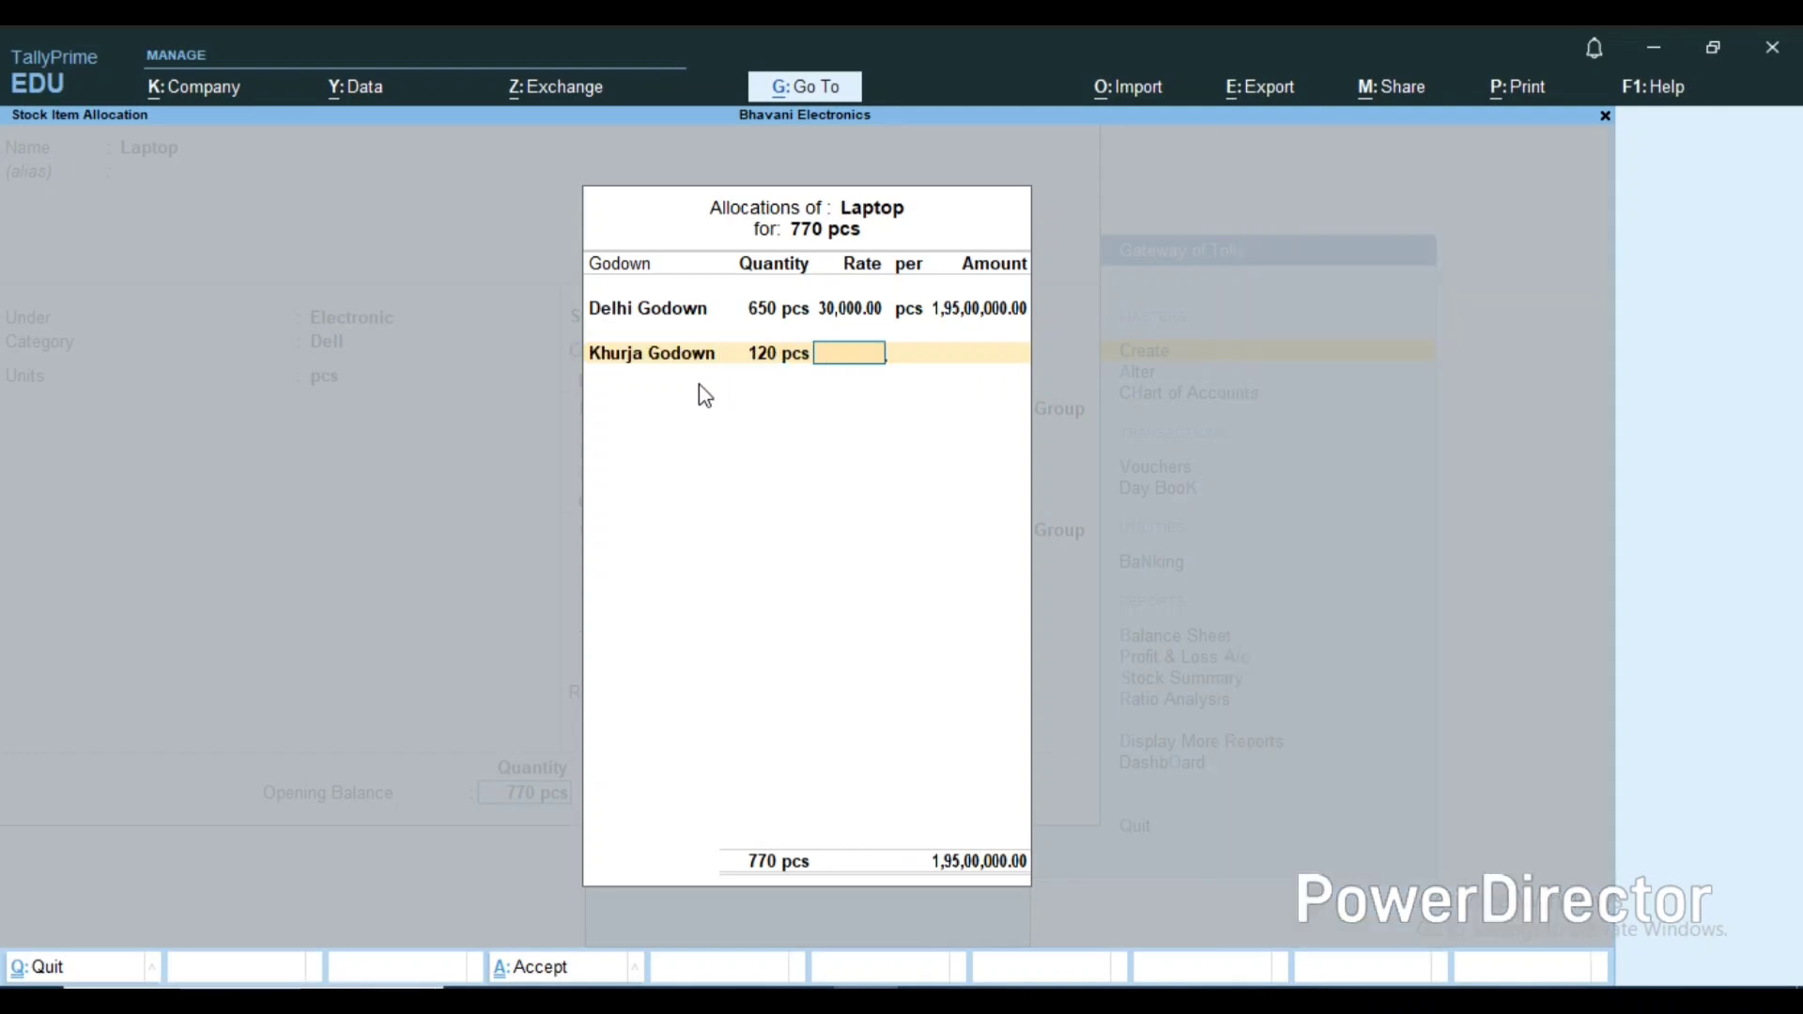
{"action": "type", "text": "29000"}
{"action": "key", "text": "Return"}
{"action": "key", "text": "Return"}
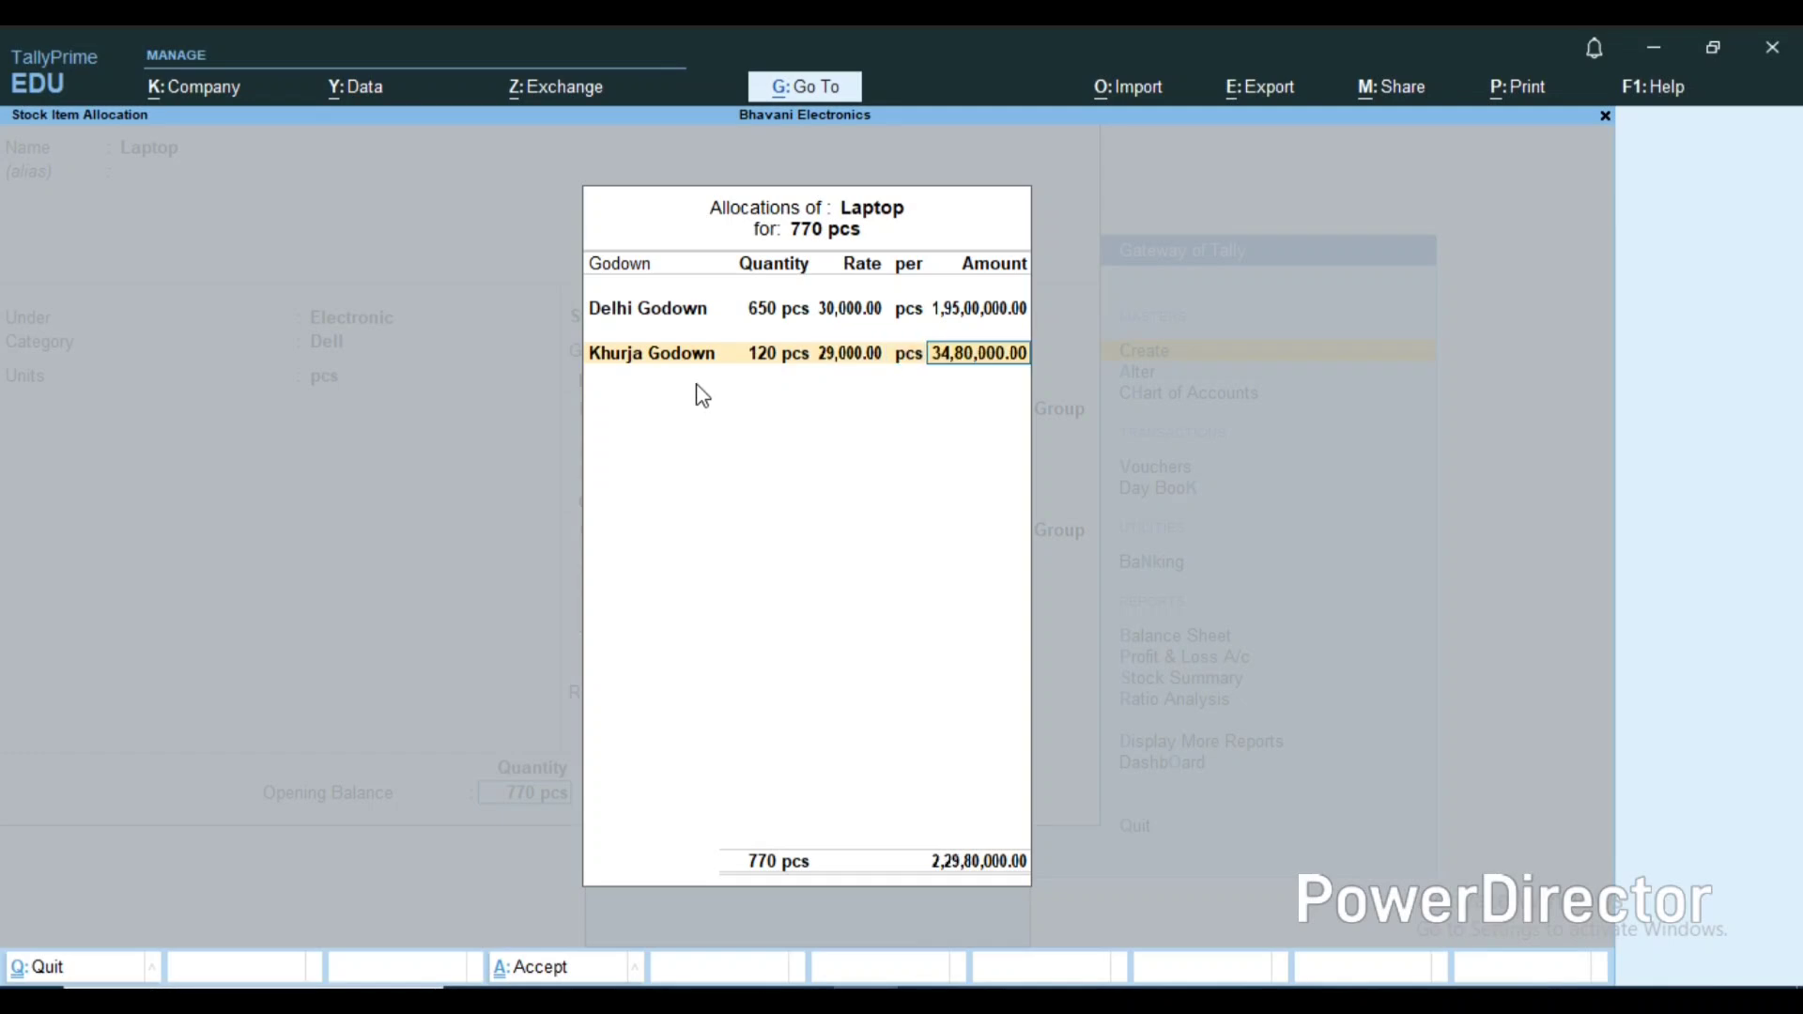
Step: Finish the godown allocation, save the Laptop stock item, and return to the Gateway of Tally
{"action": "key", "text": "Return"}
{"action": "key", "text": "Return"}
{"action": "key", "text": "Return"}
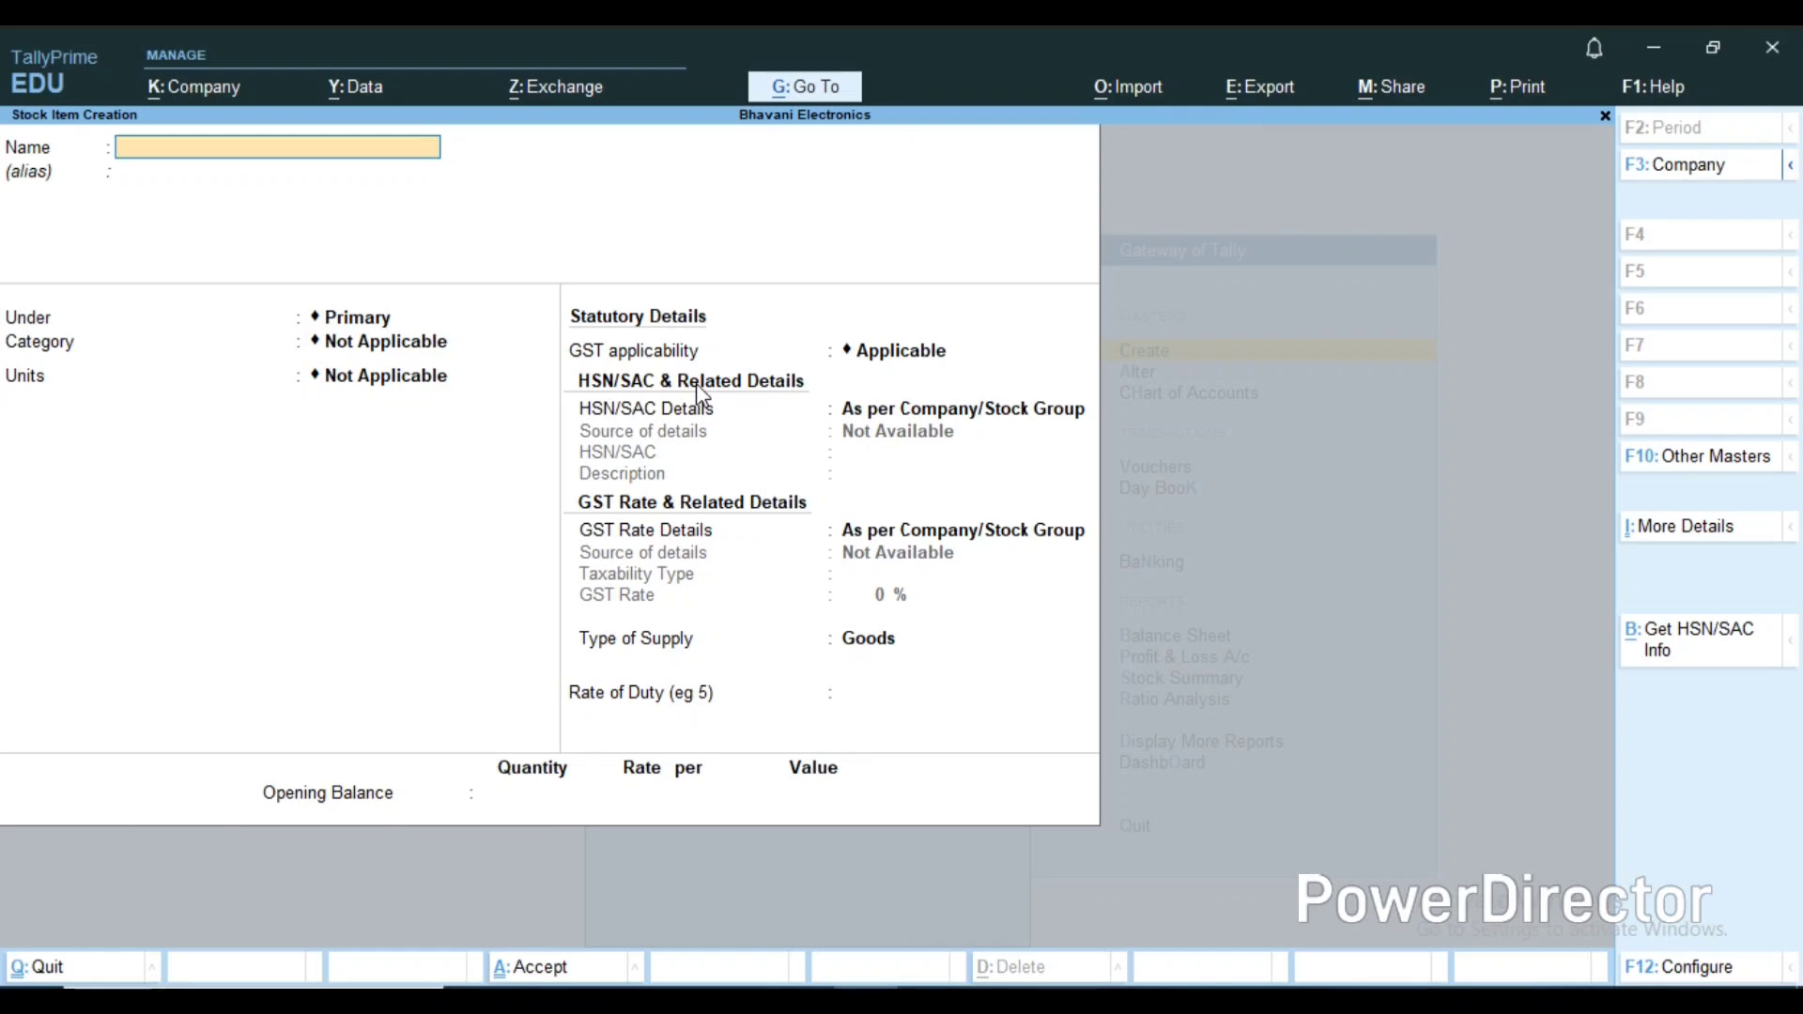
{"action": "key", "text": "Escape"}
{"action": "key", "text": "Return"}
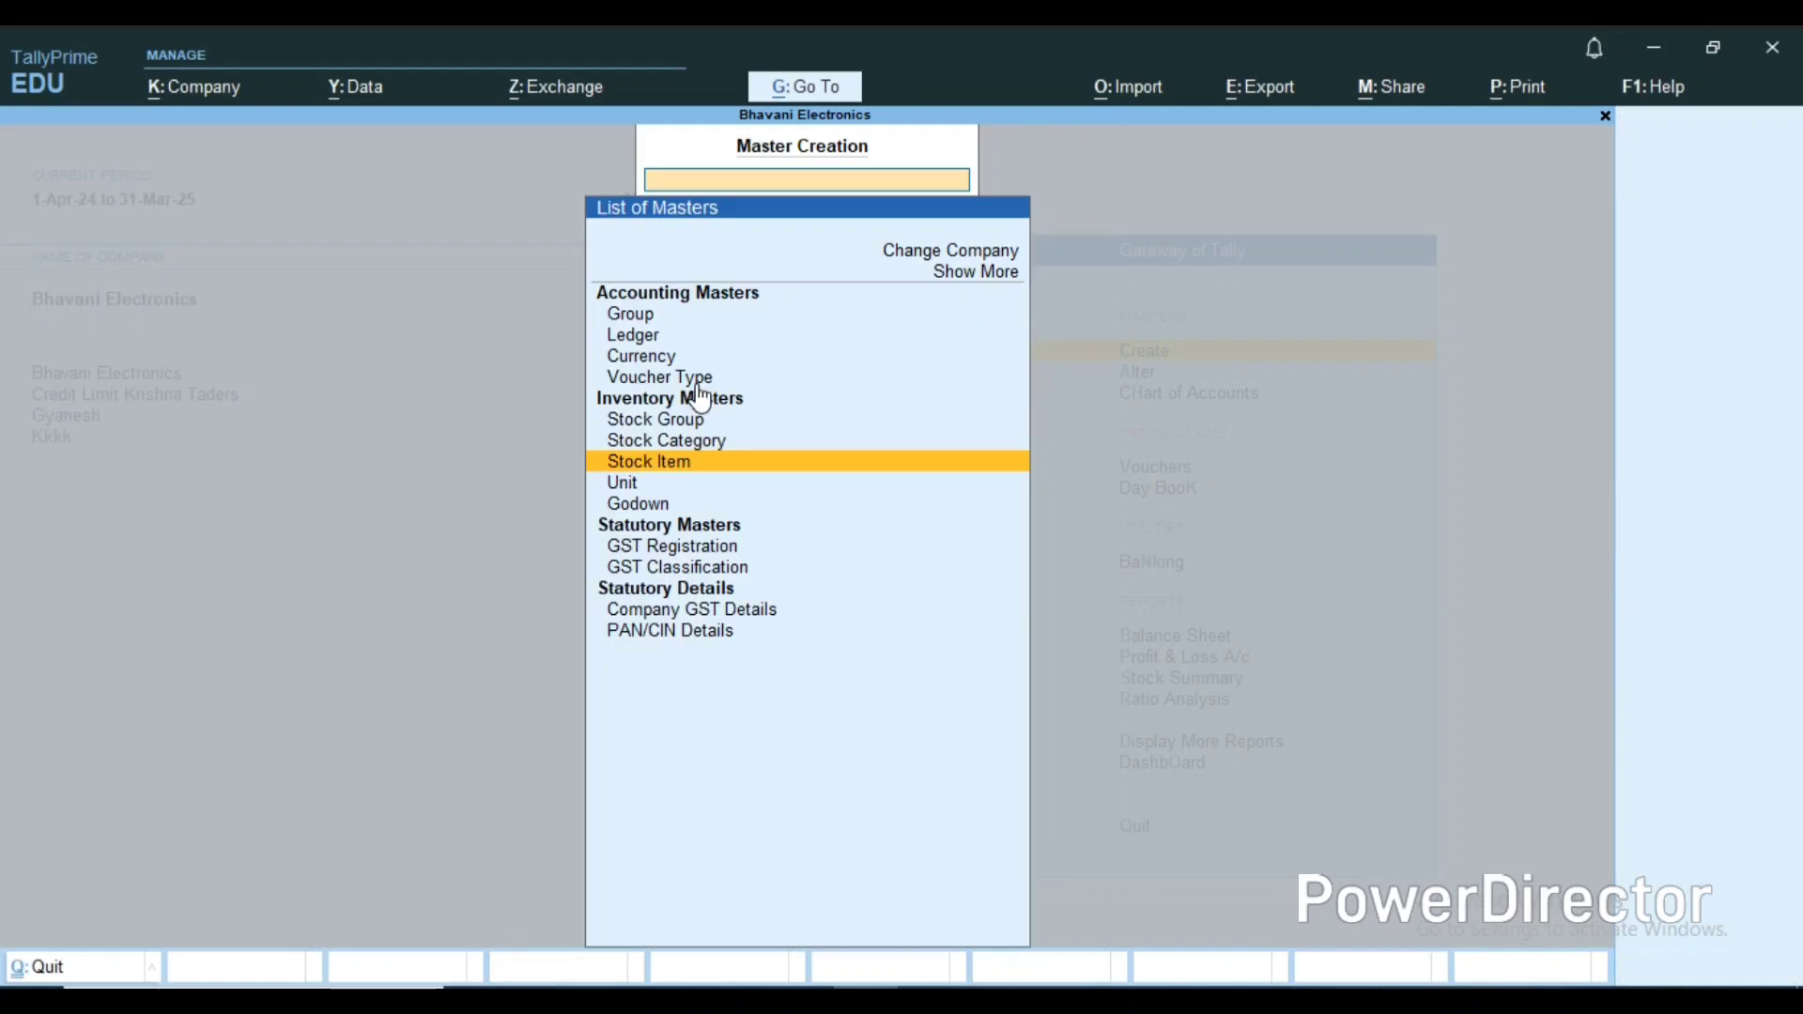
{"action": "key", "text": "Escape"}
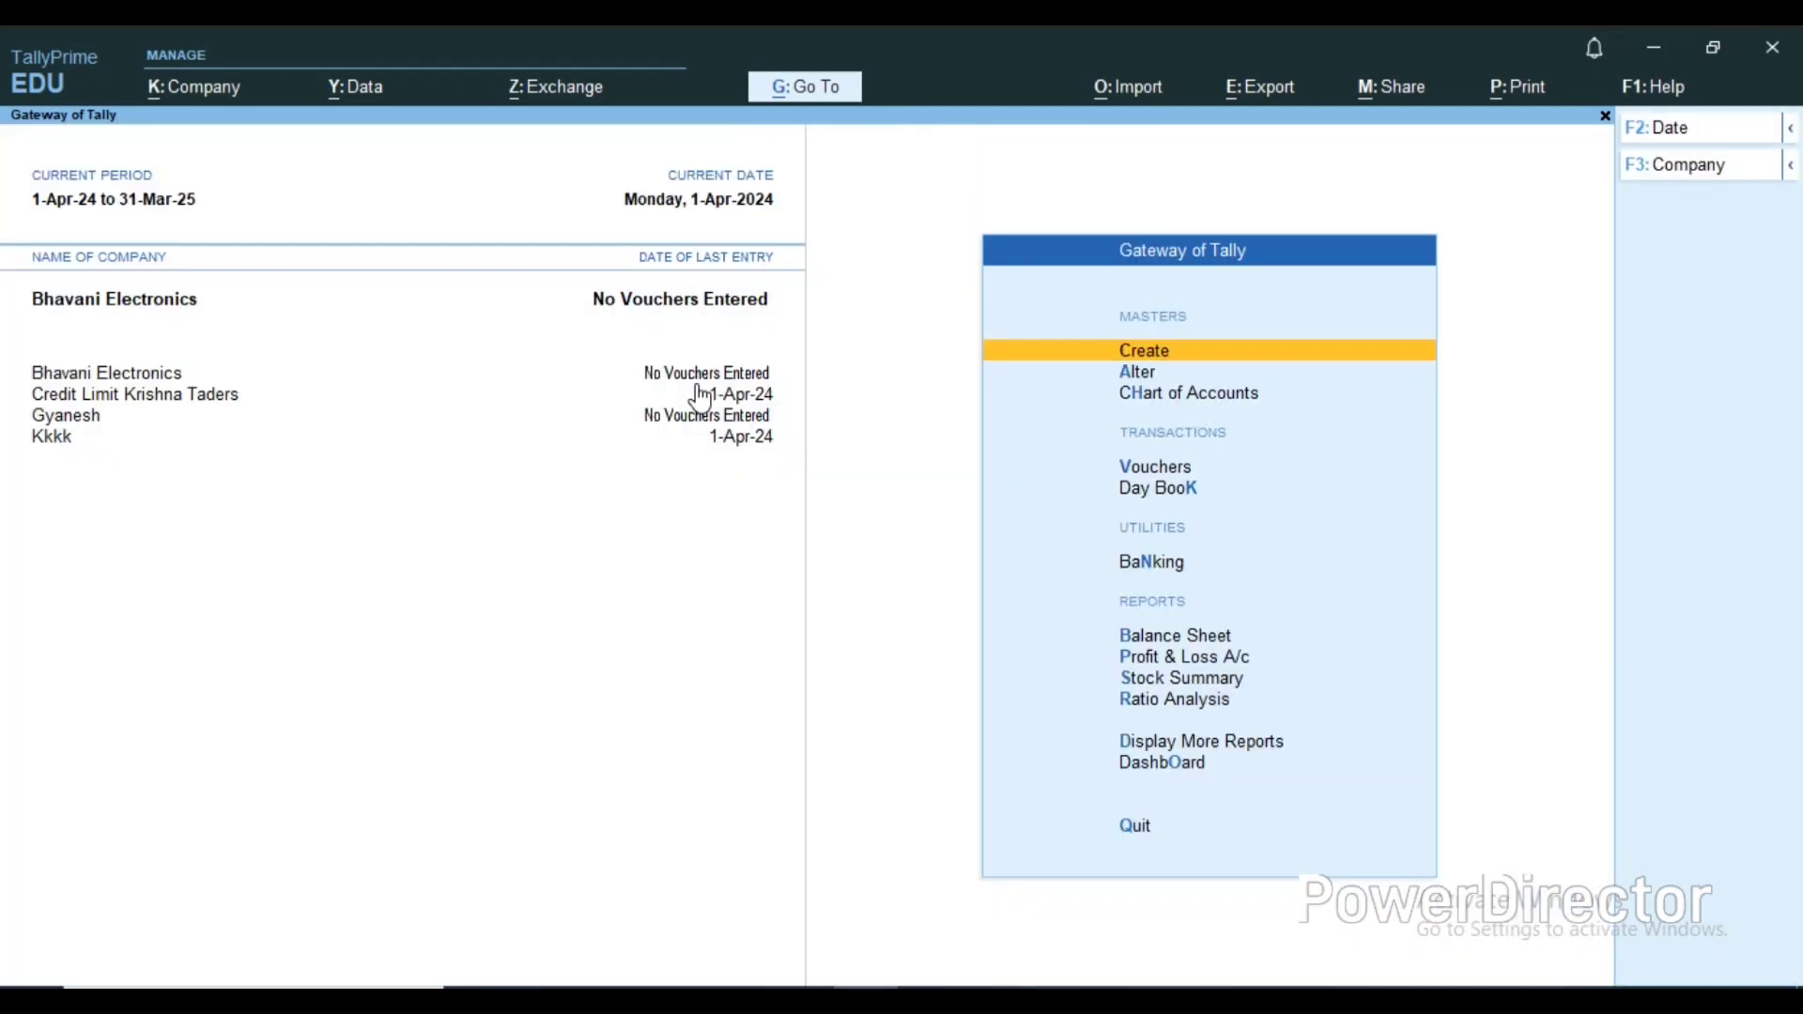
Step: Start voucher entry and list all voucher types, including the inactive ones
{"action": "key", "text": "v"}
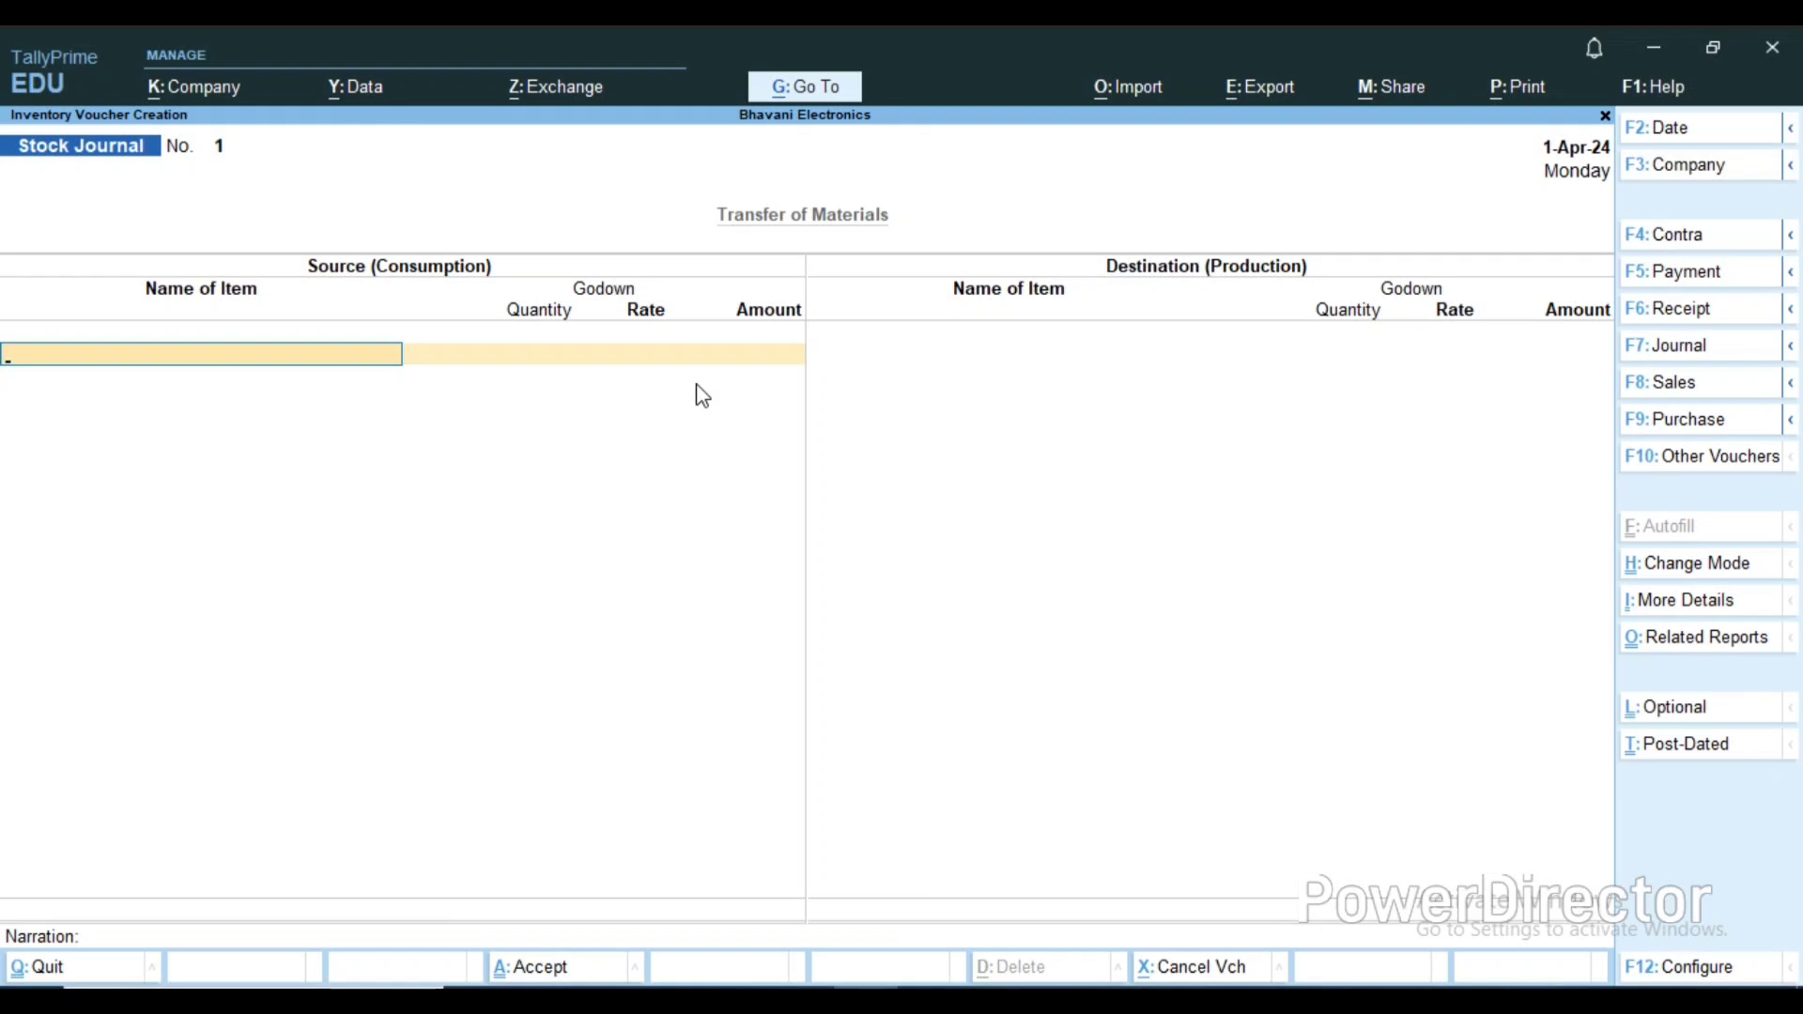
{"action": "key", "text": "F10"}
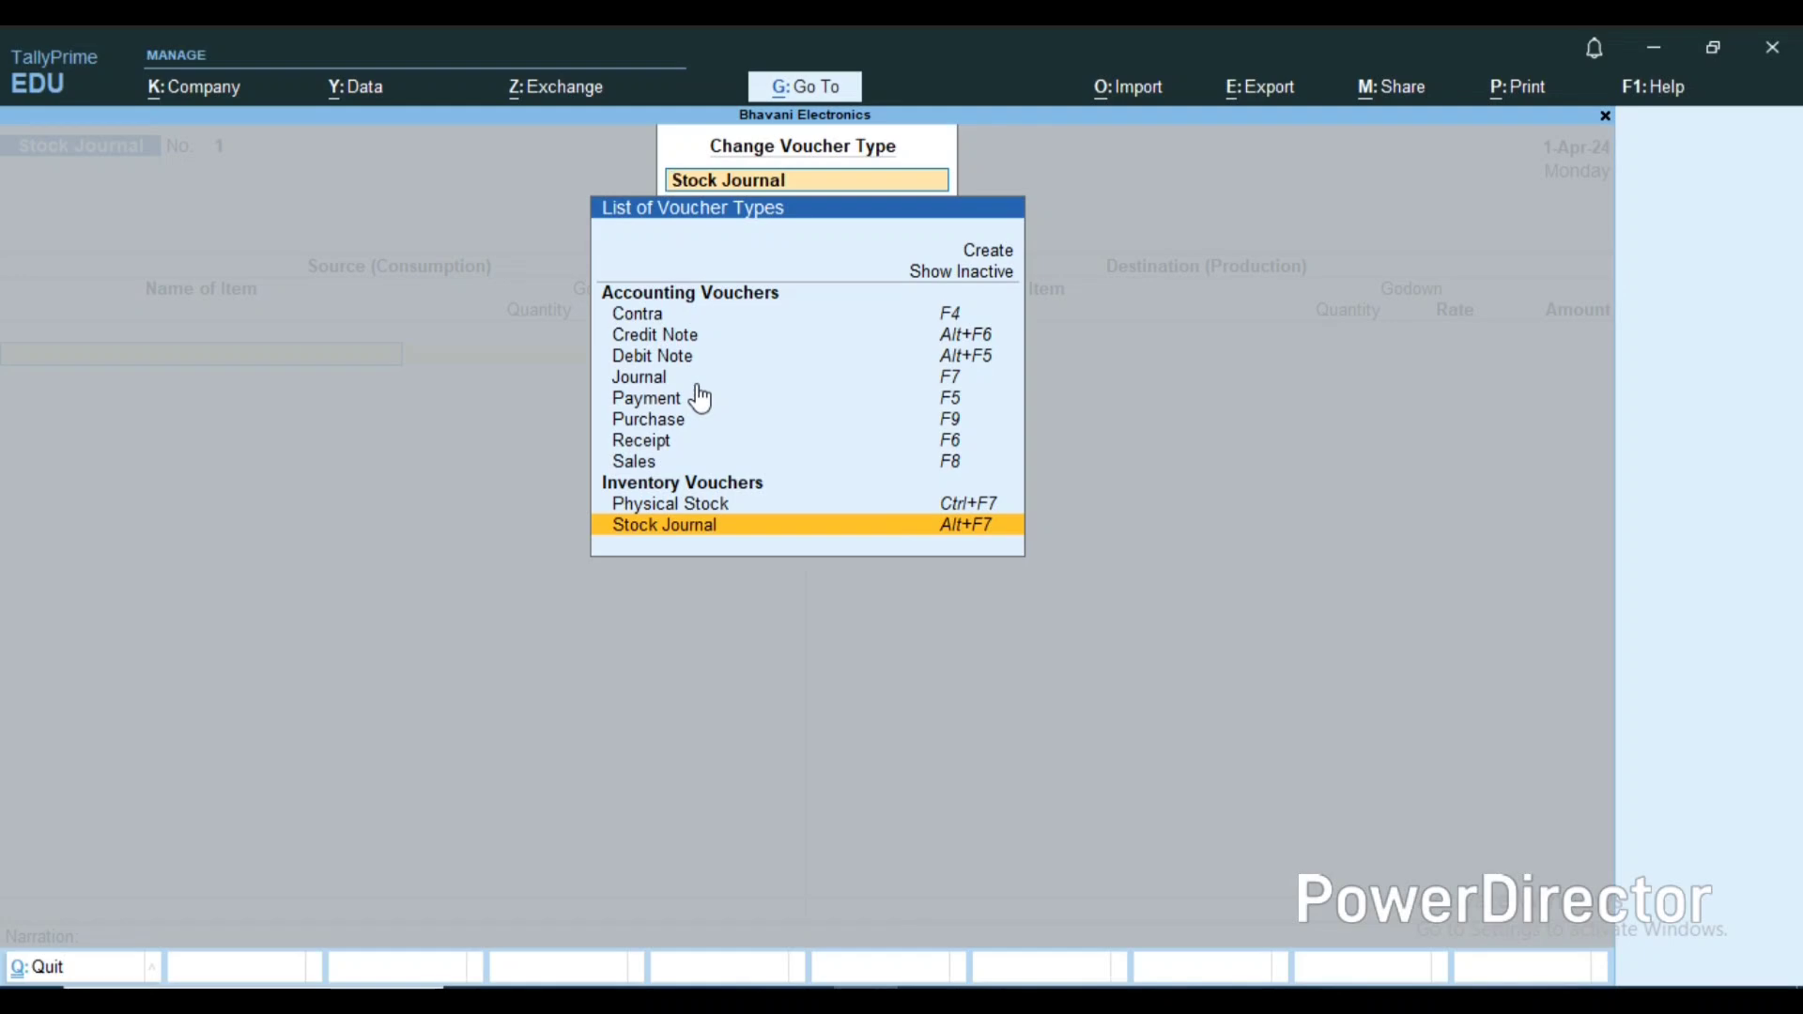
{"action": "key", "text": "Up"}
{"action": "key", "text": "Up"}
{"action": "key", "text": "Up"}
{"action": "key", "text": "Up"}
{"action": "key", "text": "Up"}
{"action": "key", "text": "Up"}
{"action": "key", "text": "Up"}
{"action": "key", "text": "Up"}
{"action": "key", "text": "Up"}
{"action": "key", "text": "Up"}
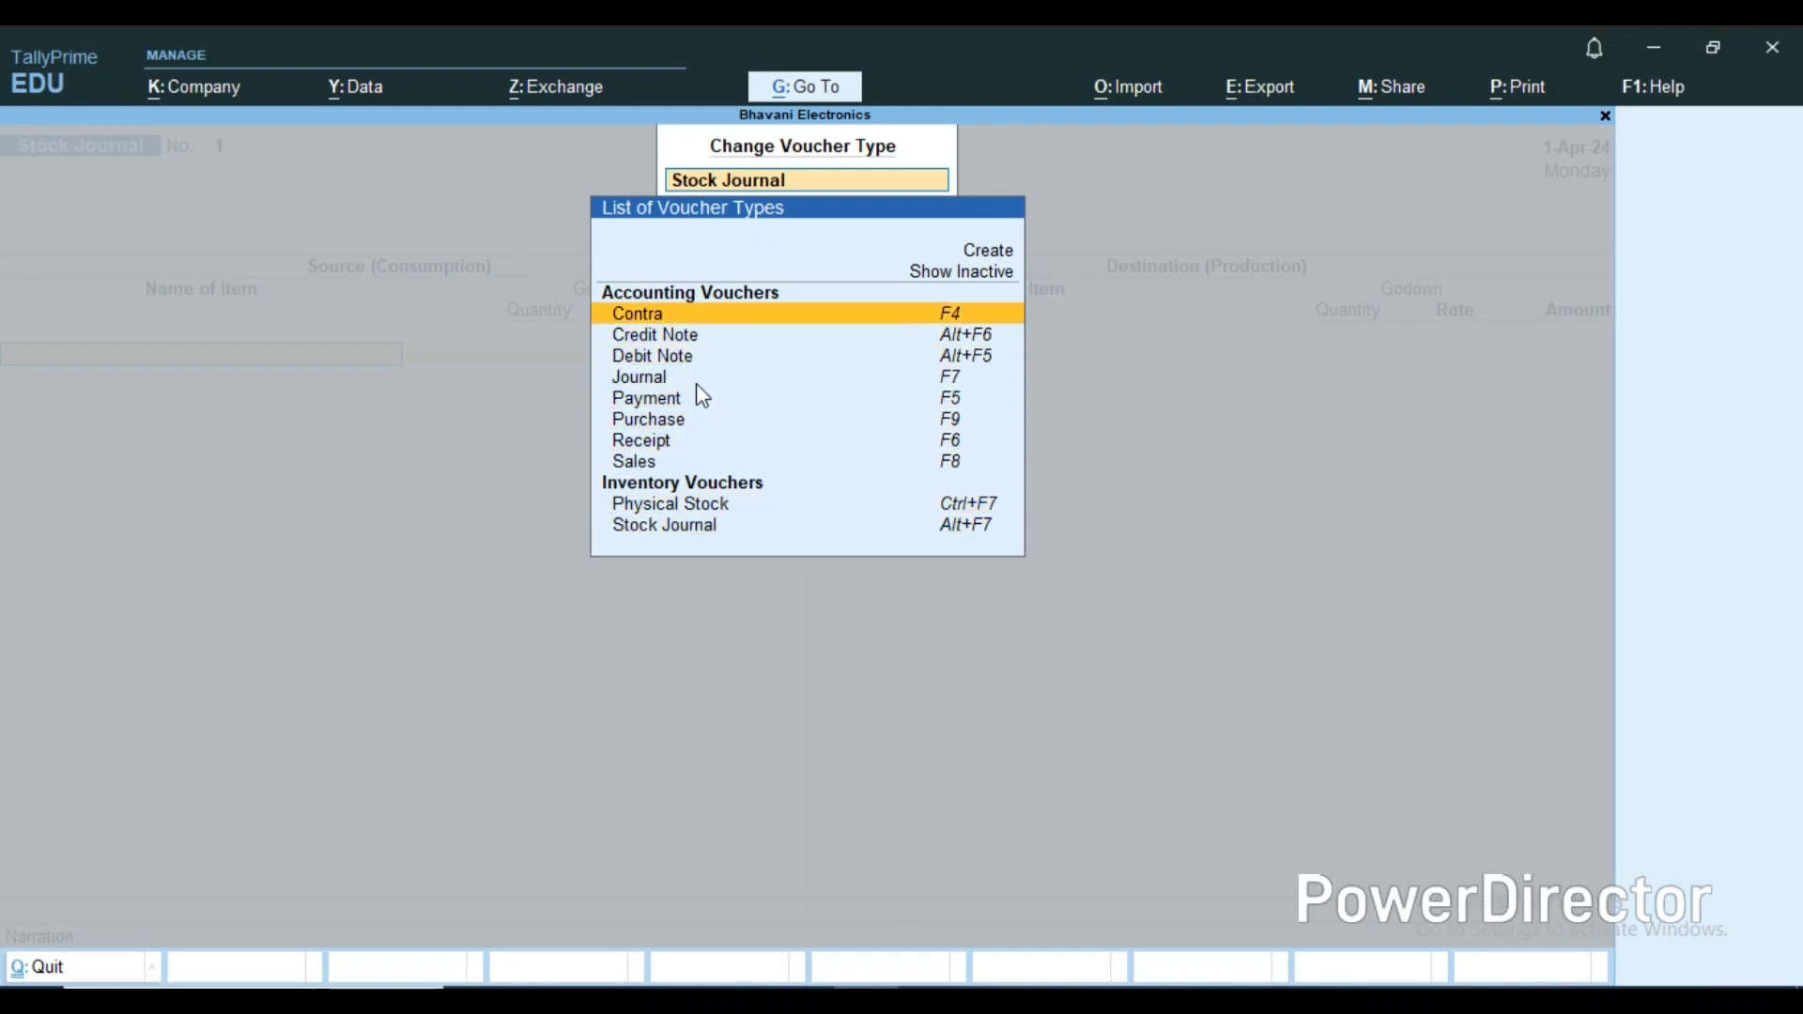
{"action": "key", "text": "Return"}
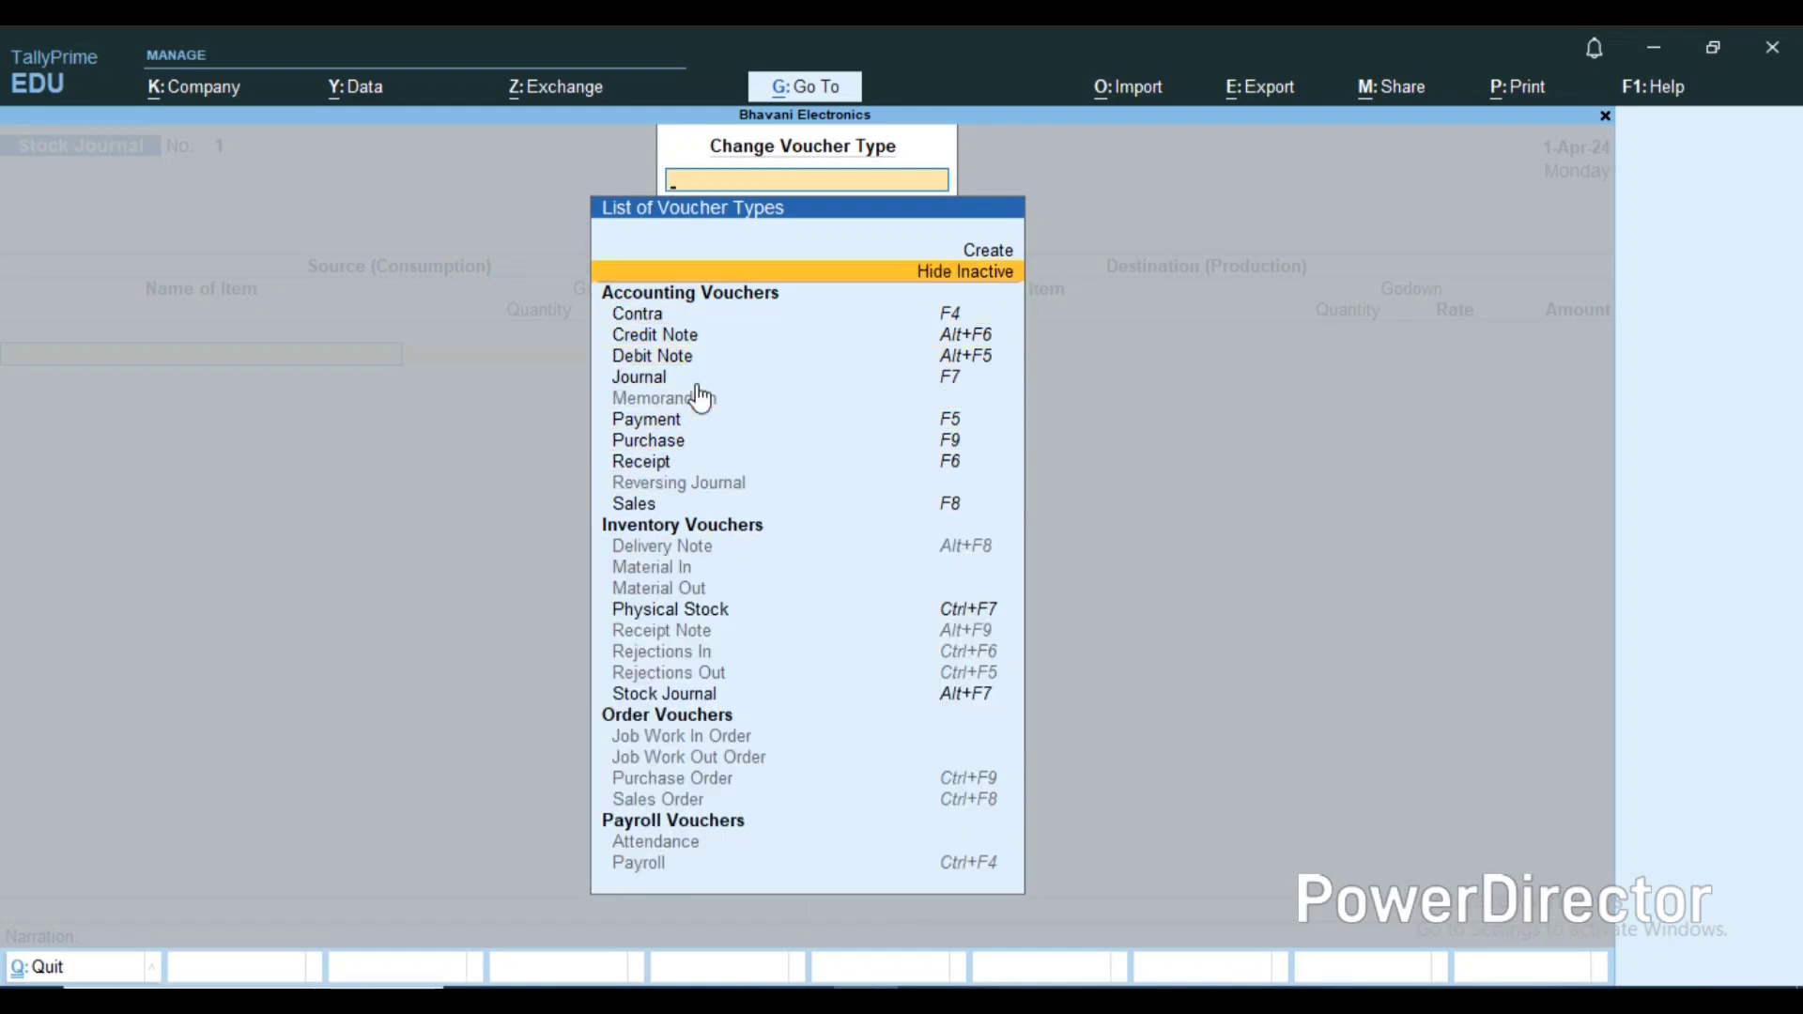
Step: Choose Stock Journal from the inventory vouchers as the voucher type
{"action": "key", "text": "Down"}
{"action": "key", "text": "Down"}
{"action": "key", "text": "Down"}
{"action": "key", "text": "Down"}
{"action": "key", "text": "Down"}
{"action": "key", "text": "Down"}
{"action": "key", "text": "Down"}
{"action": "key", "text": "Down"}
{"action": "key", "text": "Down"}
{"action": "key", "text": "Down"}
{"action": "key", "text": "Down"}
{"action": "key", "text": "Down"}
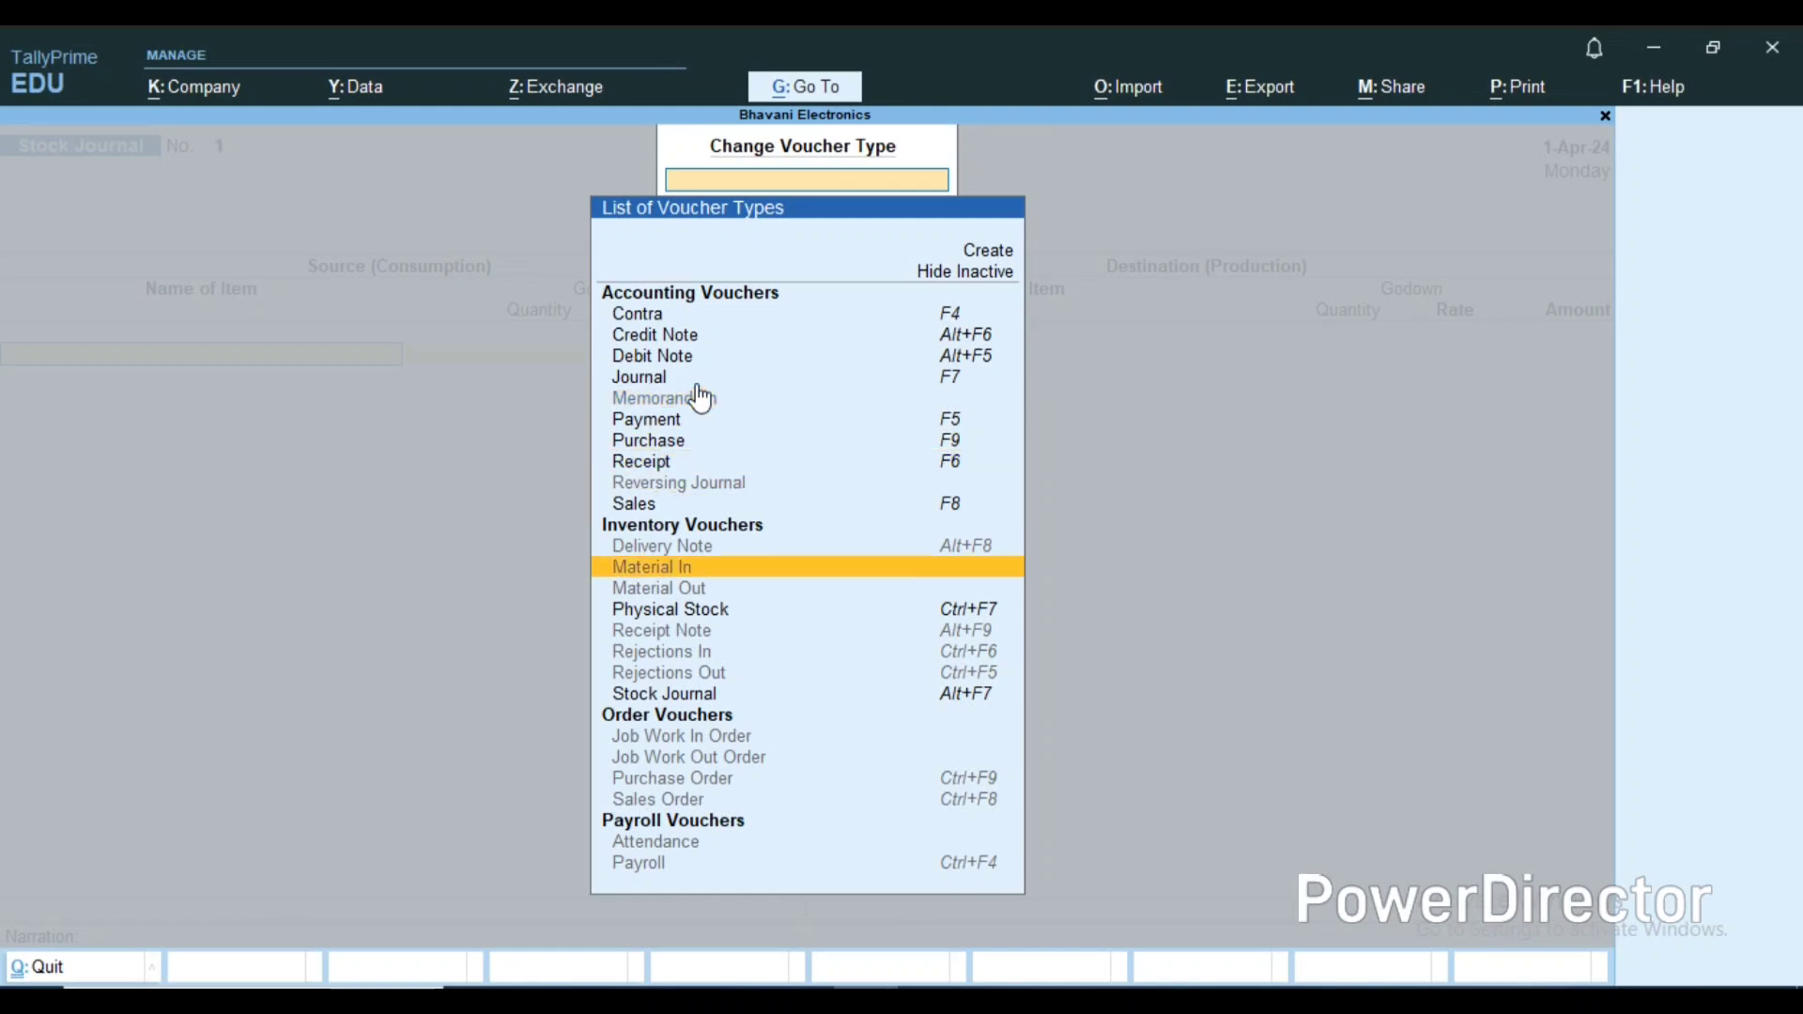
{"action": "key", "text": "Down"}
{"action": "key", "text": "Down"}
{"action": "key", "text": "Down"}
{"action": "key", "text": "Down"}
{"action": "key", "text": "Down"}
{"action": "key", "text": "Down"}
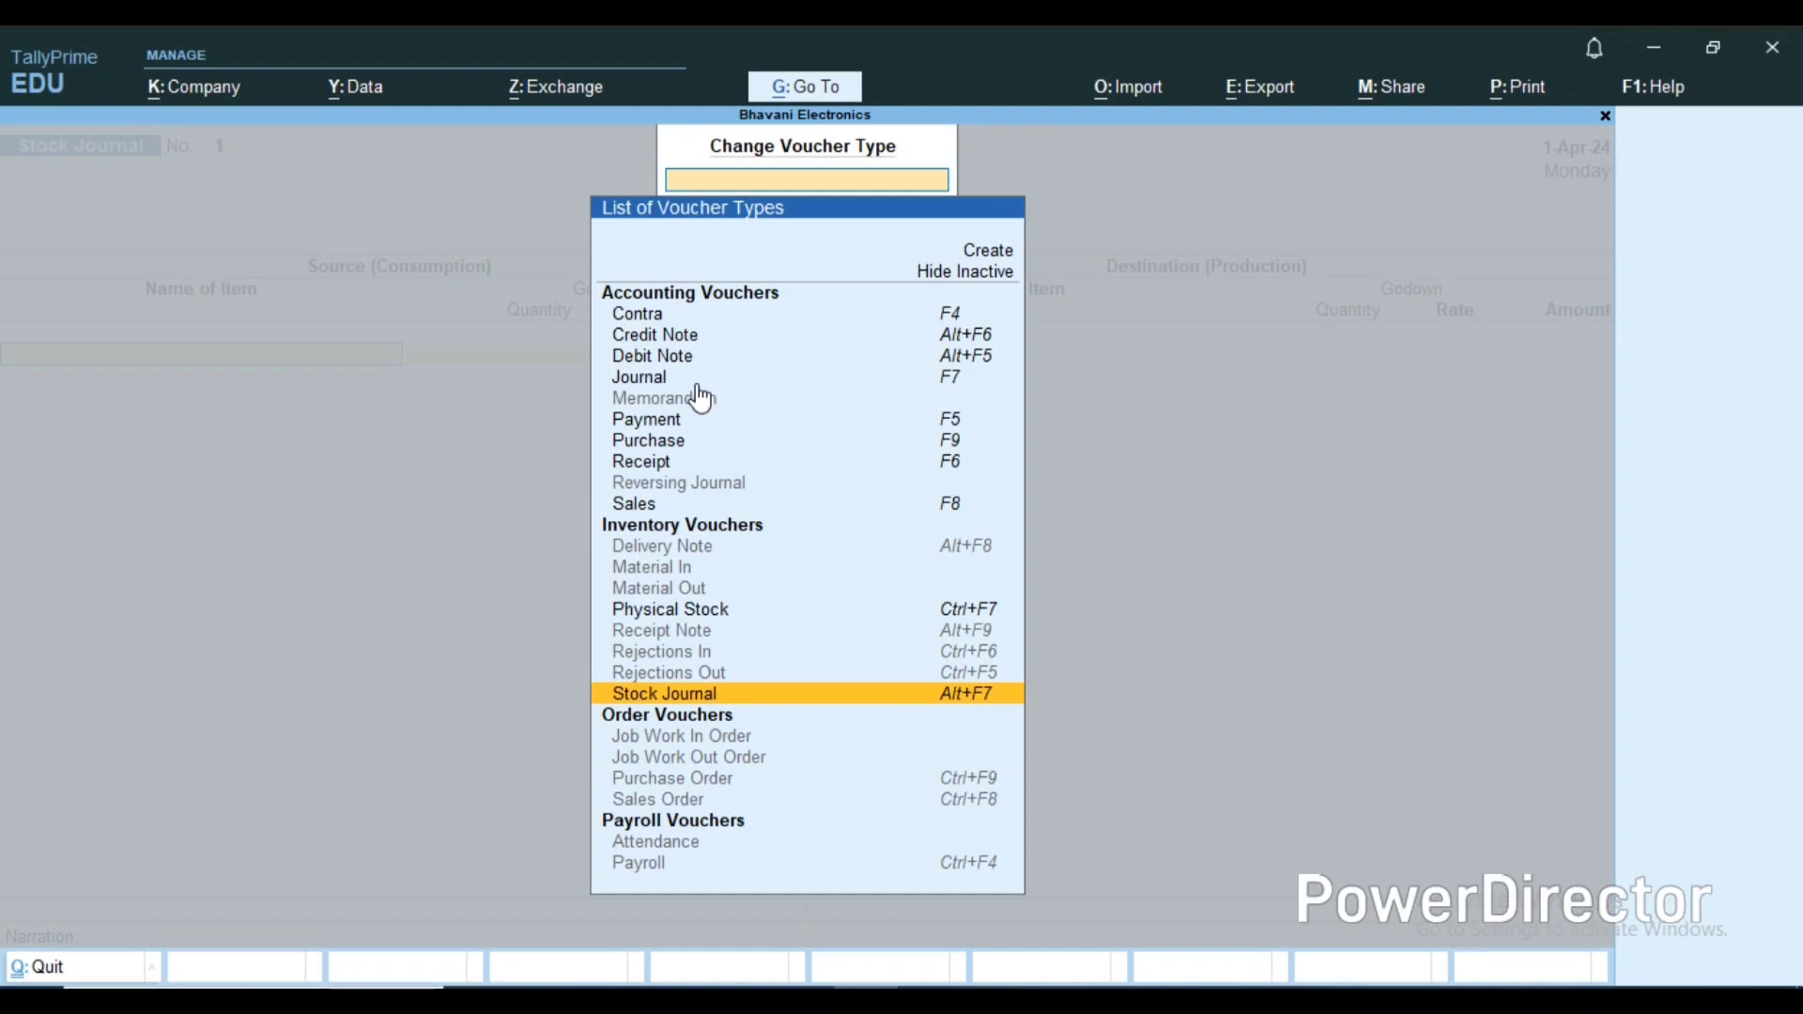
{"action": "key", "text": "Return"}
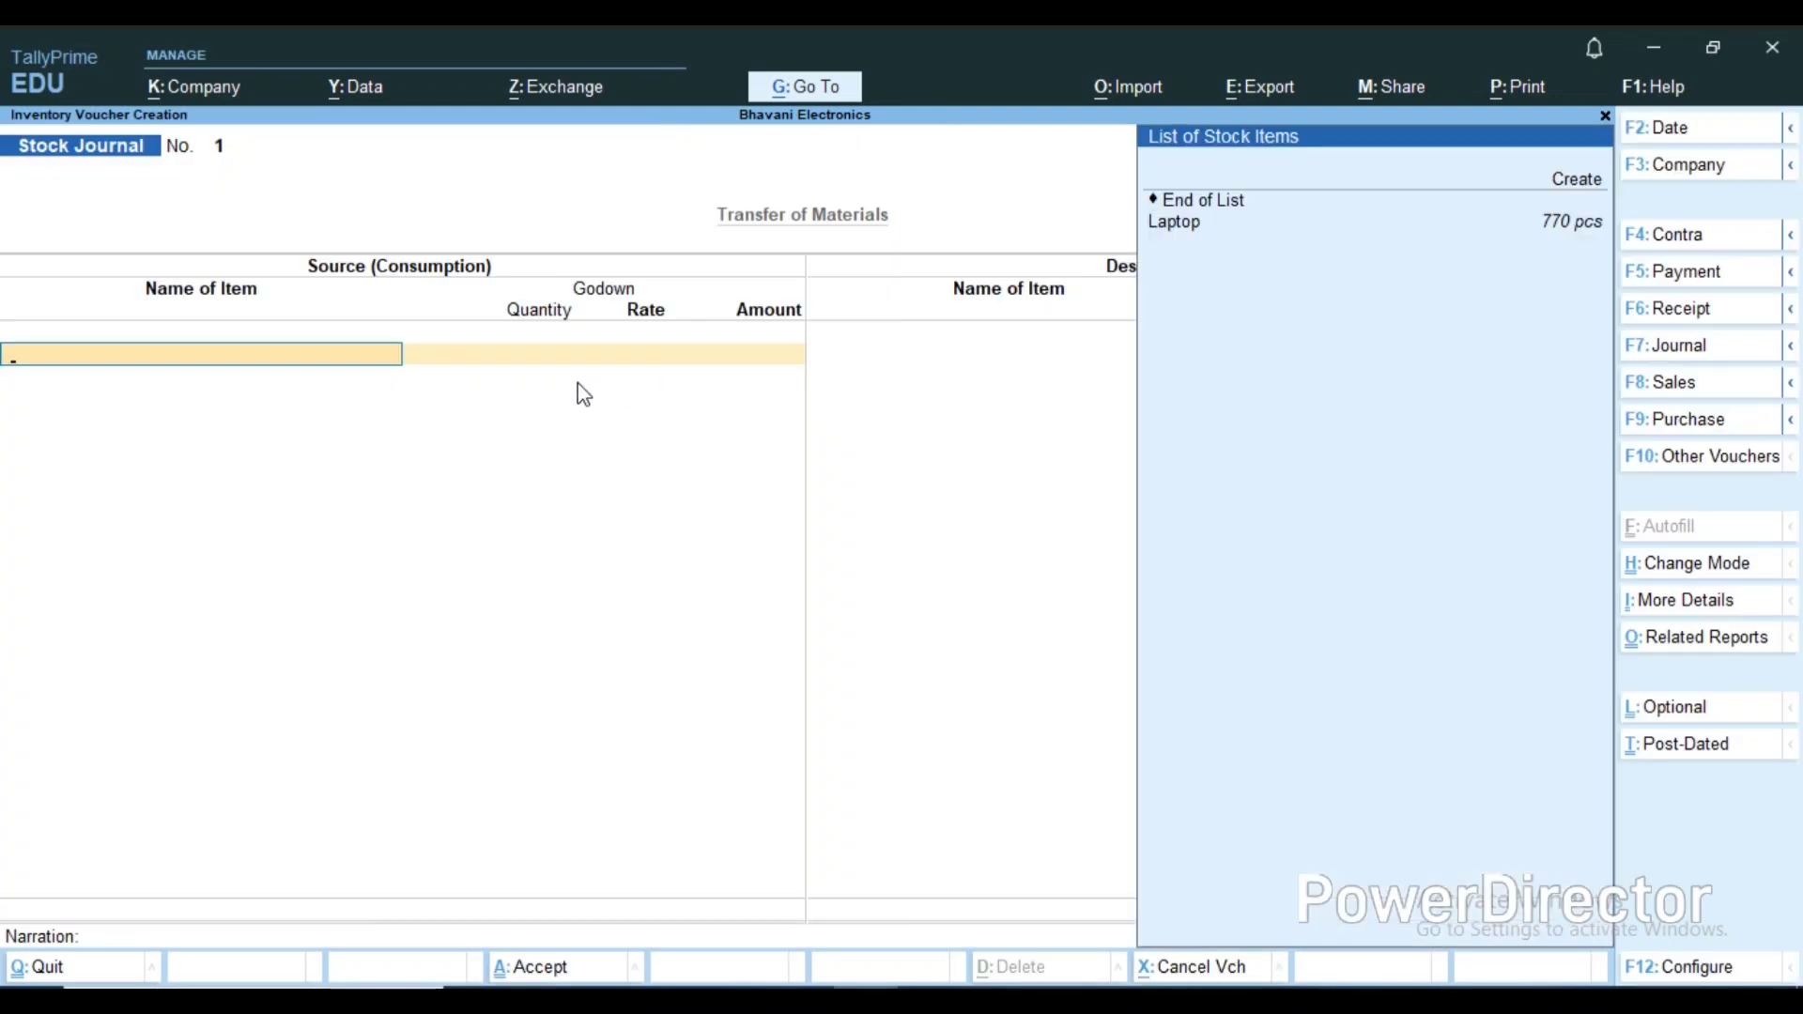
Step: Select Laptop as the source item of the stock journal
{"action": "key", "text": "Down"}
{"action": "key", "text": "Down"}
{"action": "key", "text": "Down"}
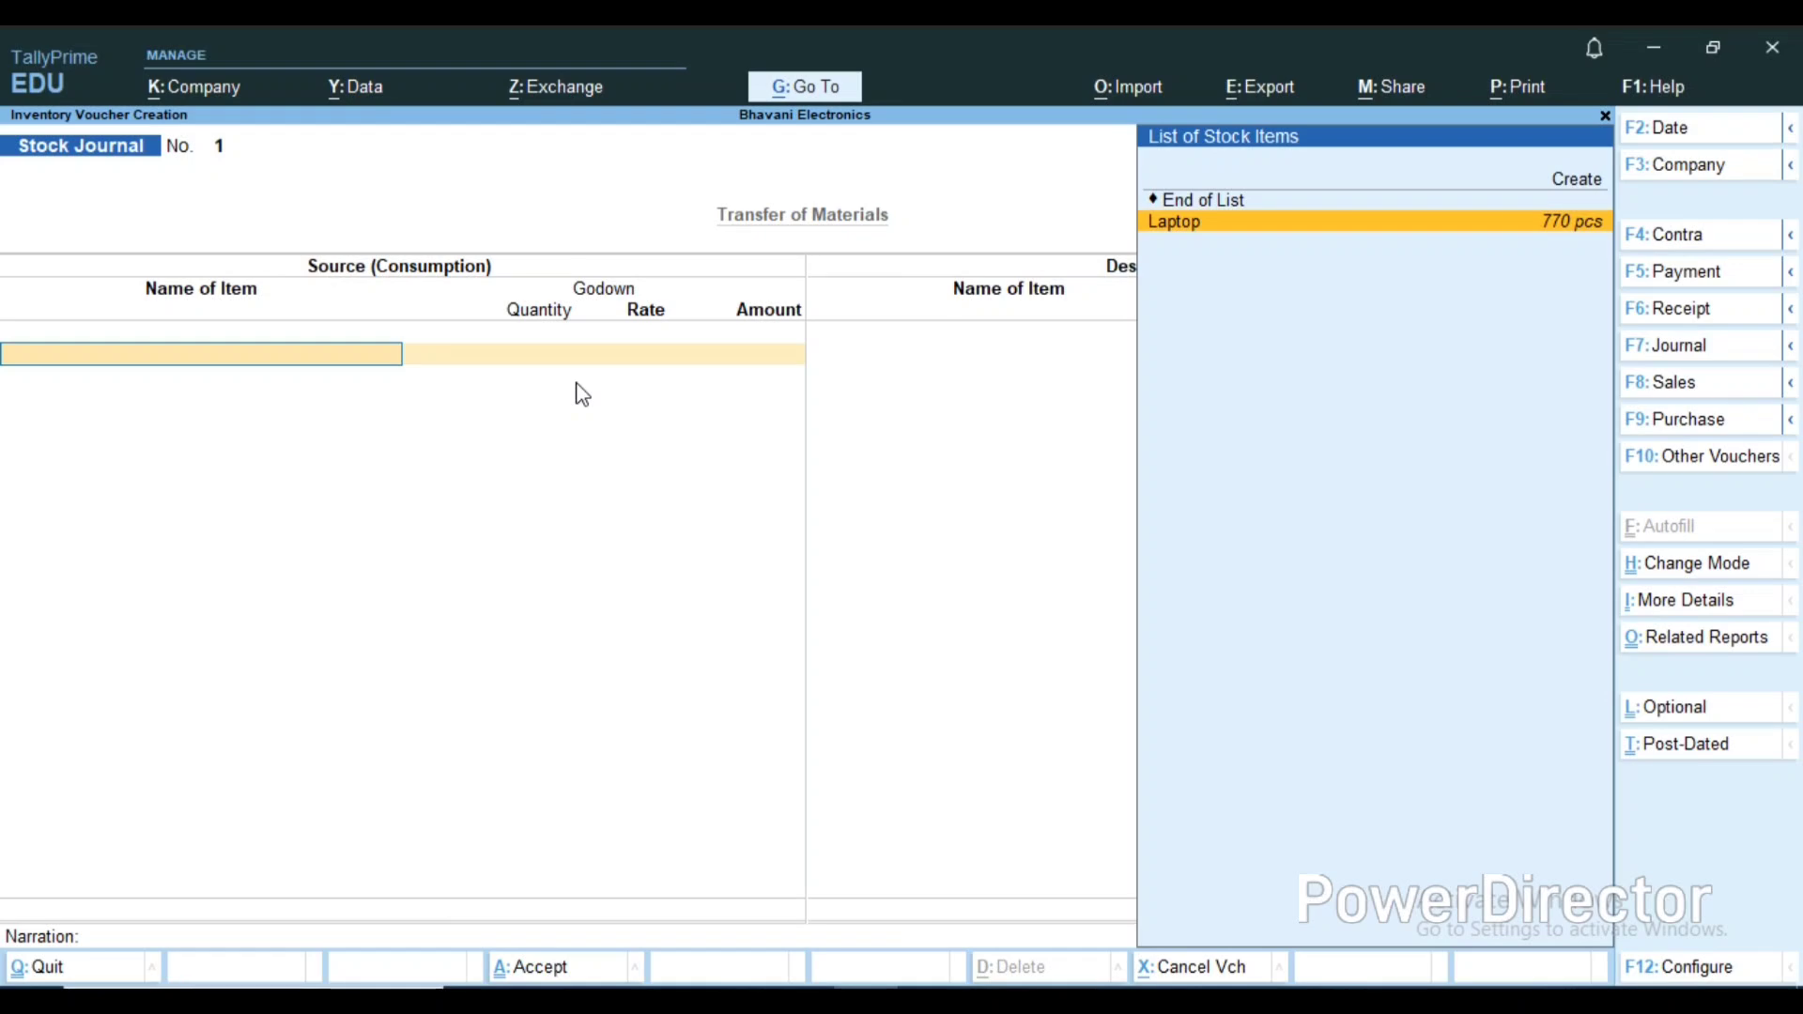
{"action": "key", "text": "Return"}
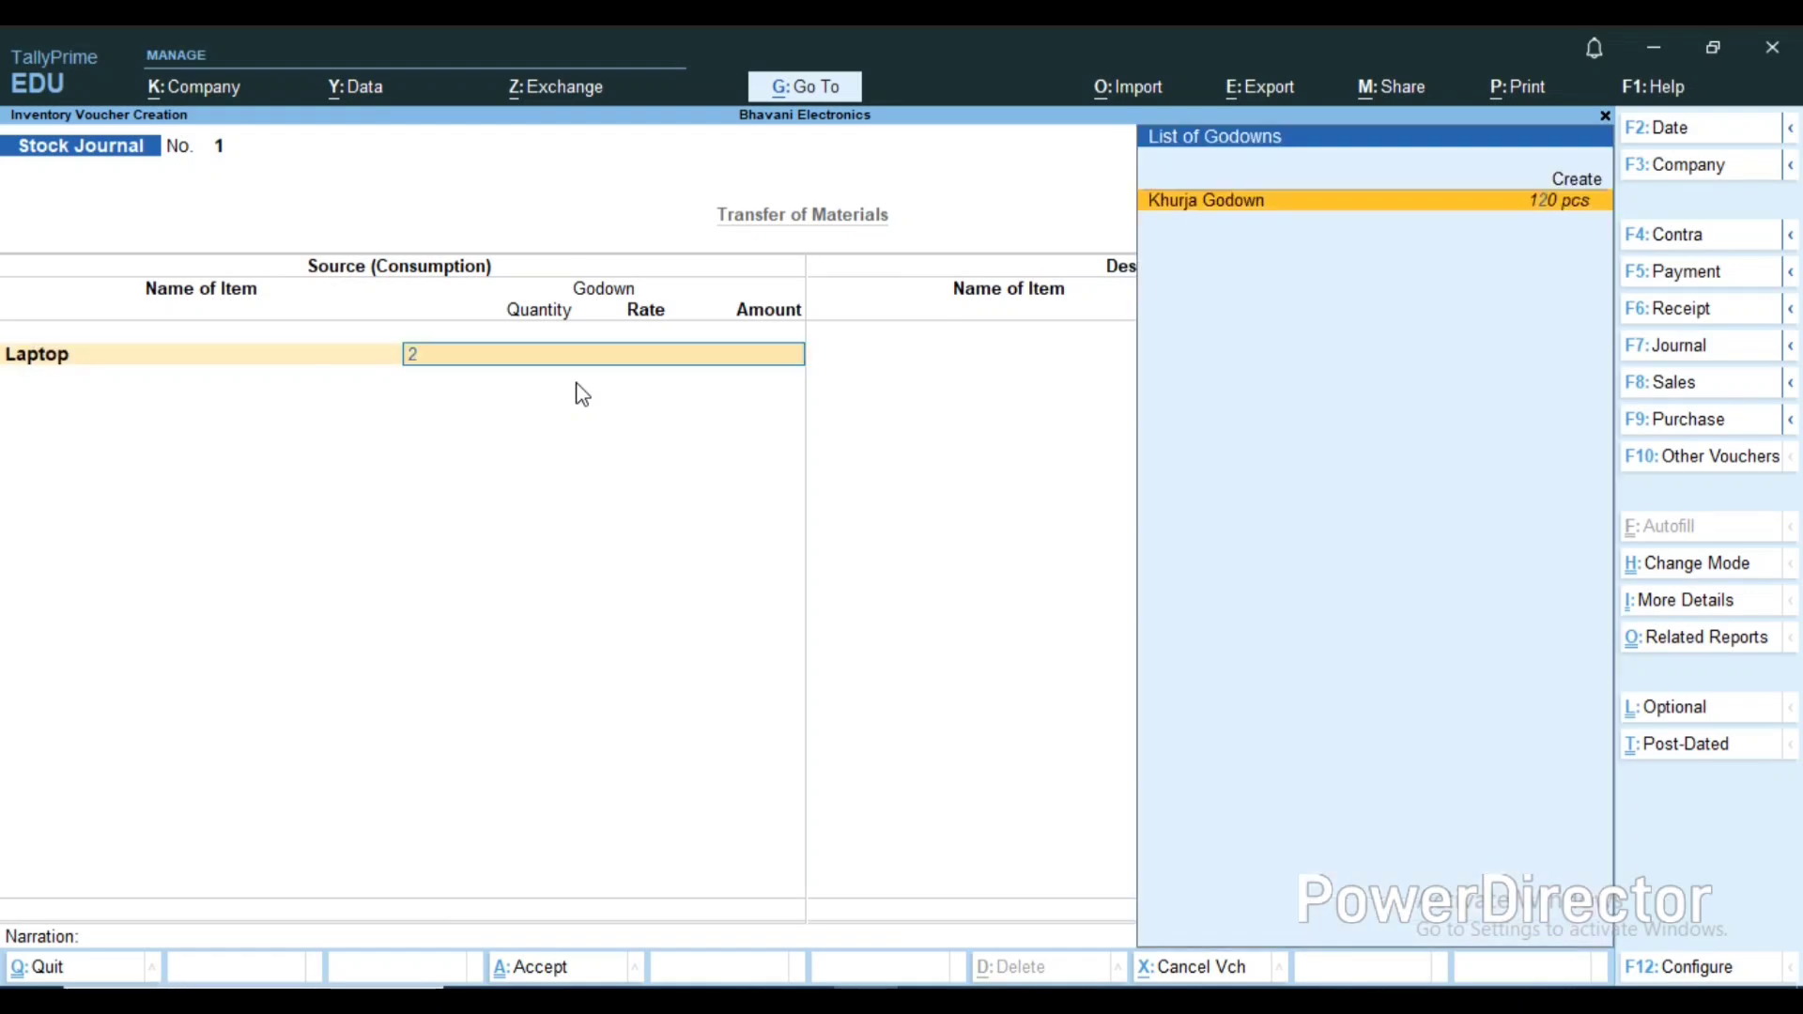
{"action": "type", "text": "20"}
{"action": "key", "text": "BackSpace"}
{"action": "key", "text": "BackSpace"}
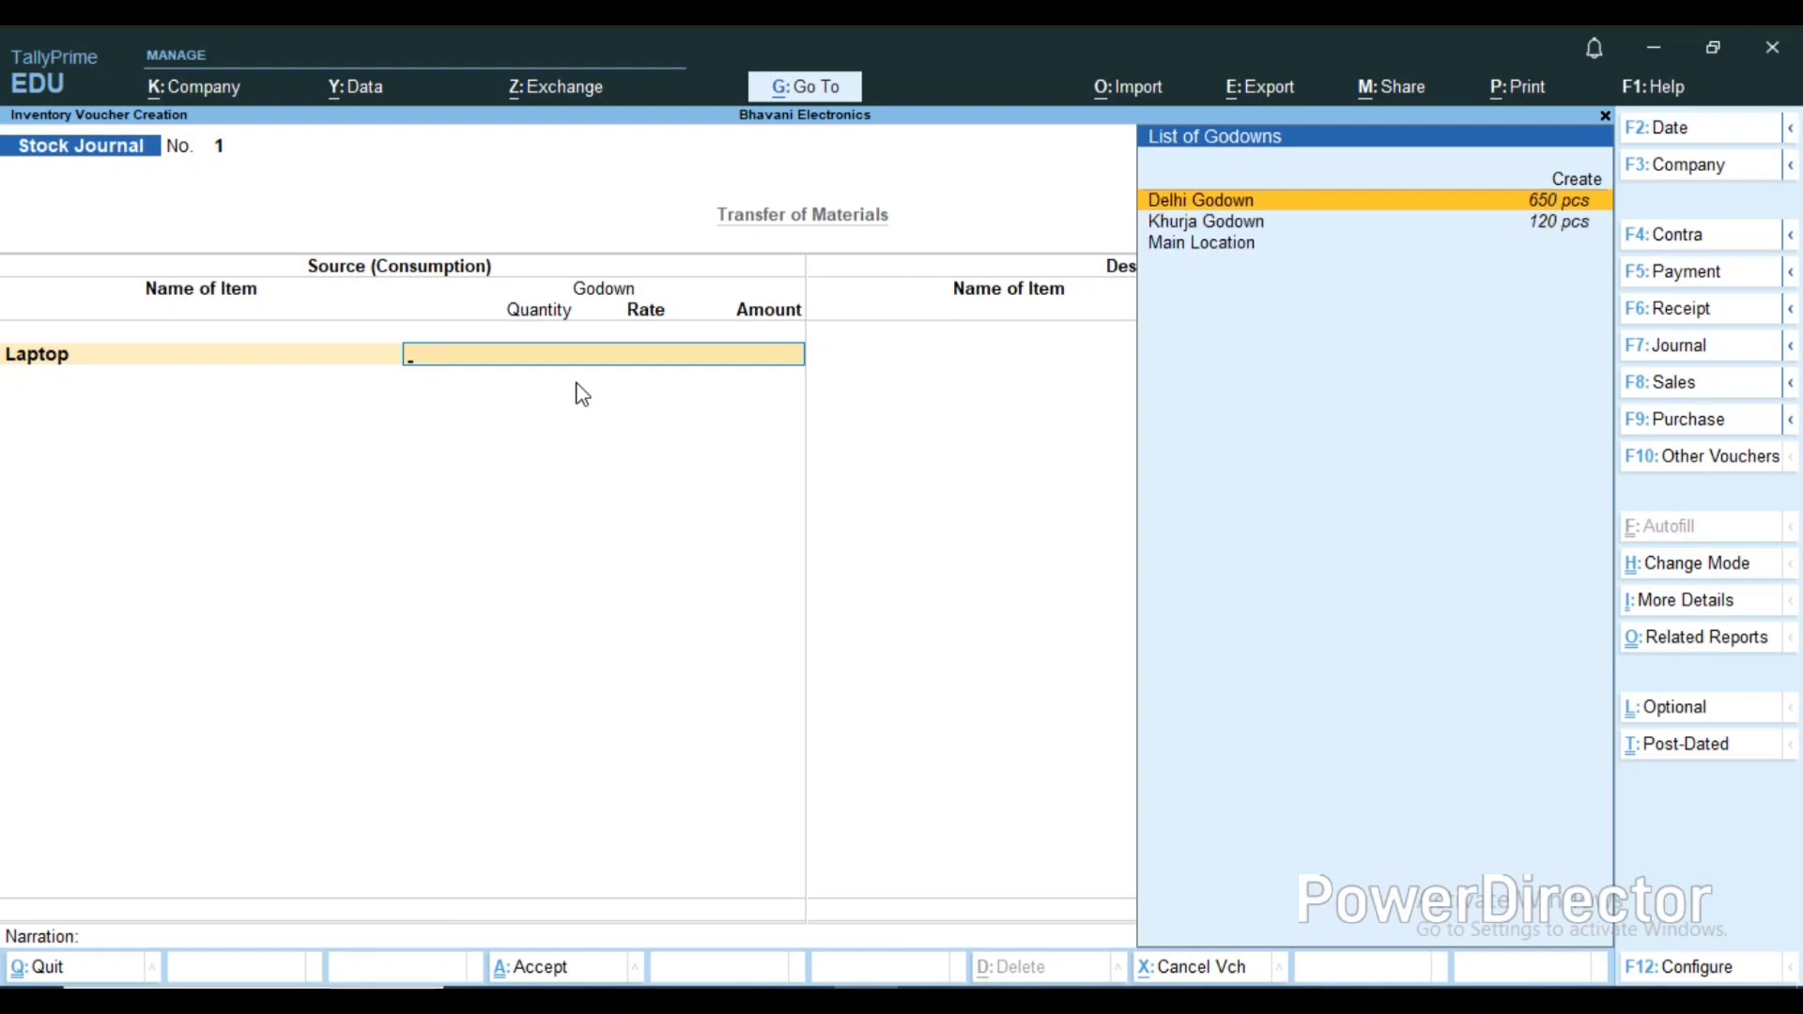
{"action": "type", "text": "25"}
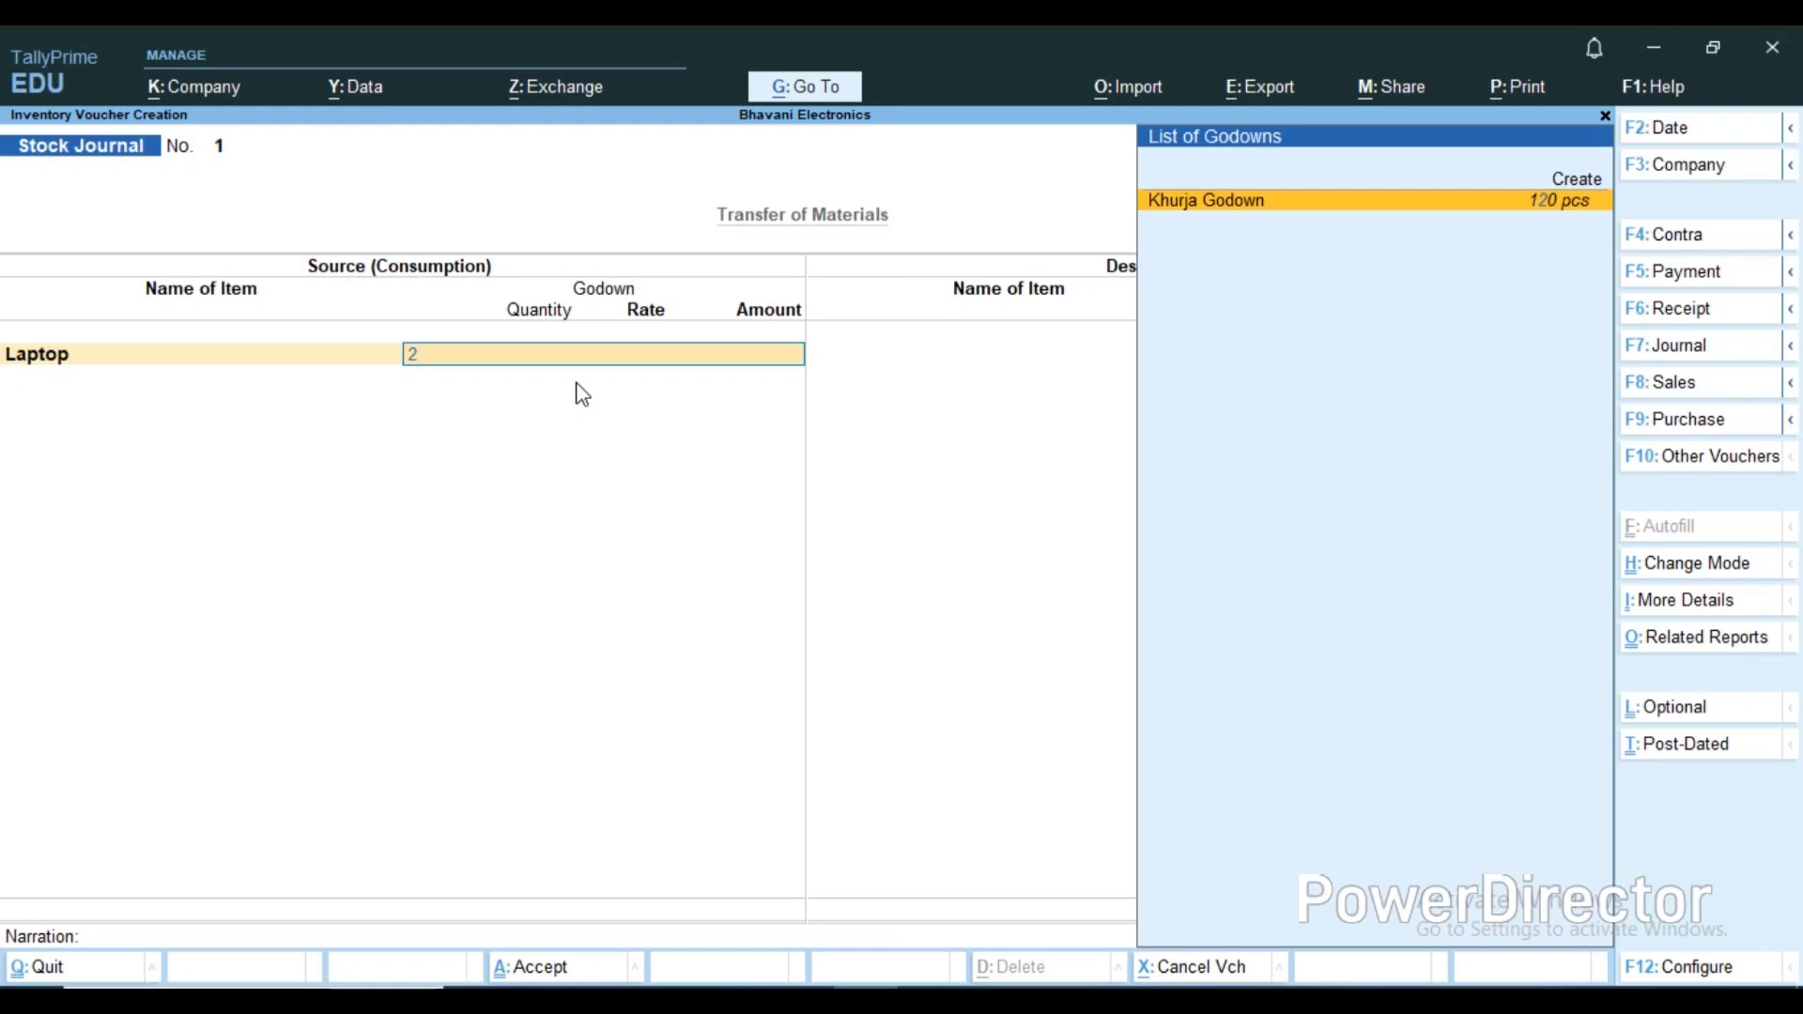
{"action": "key", "text": "BackSpace"}
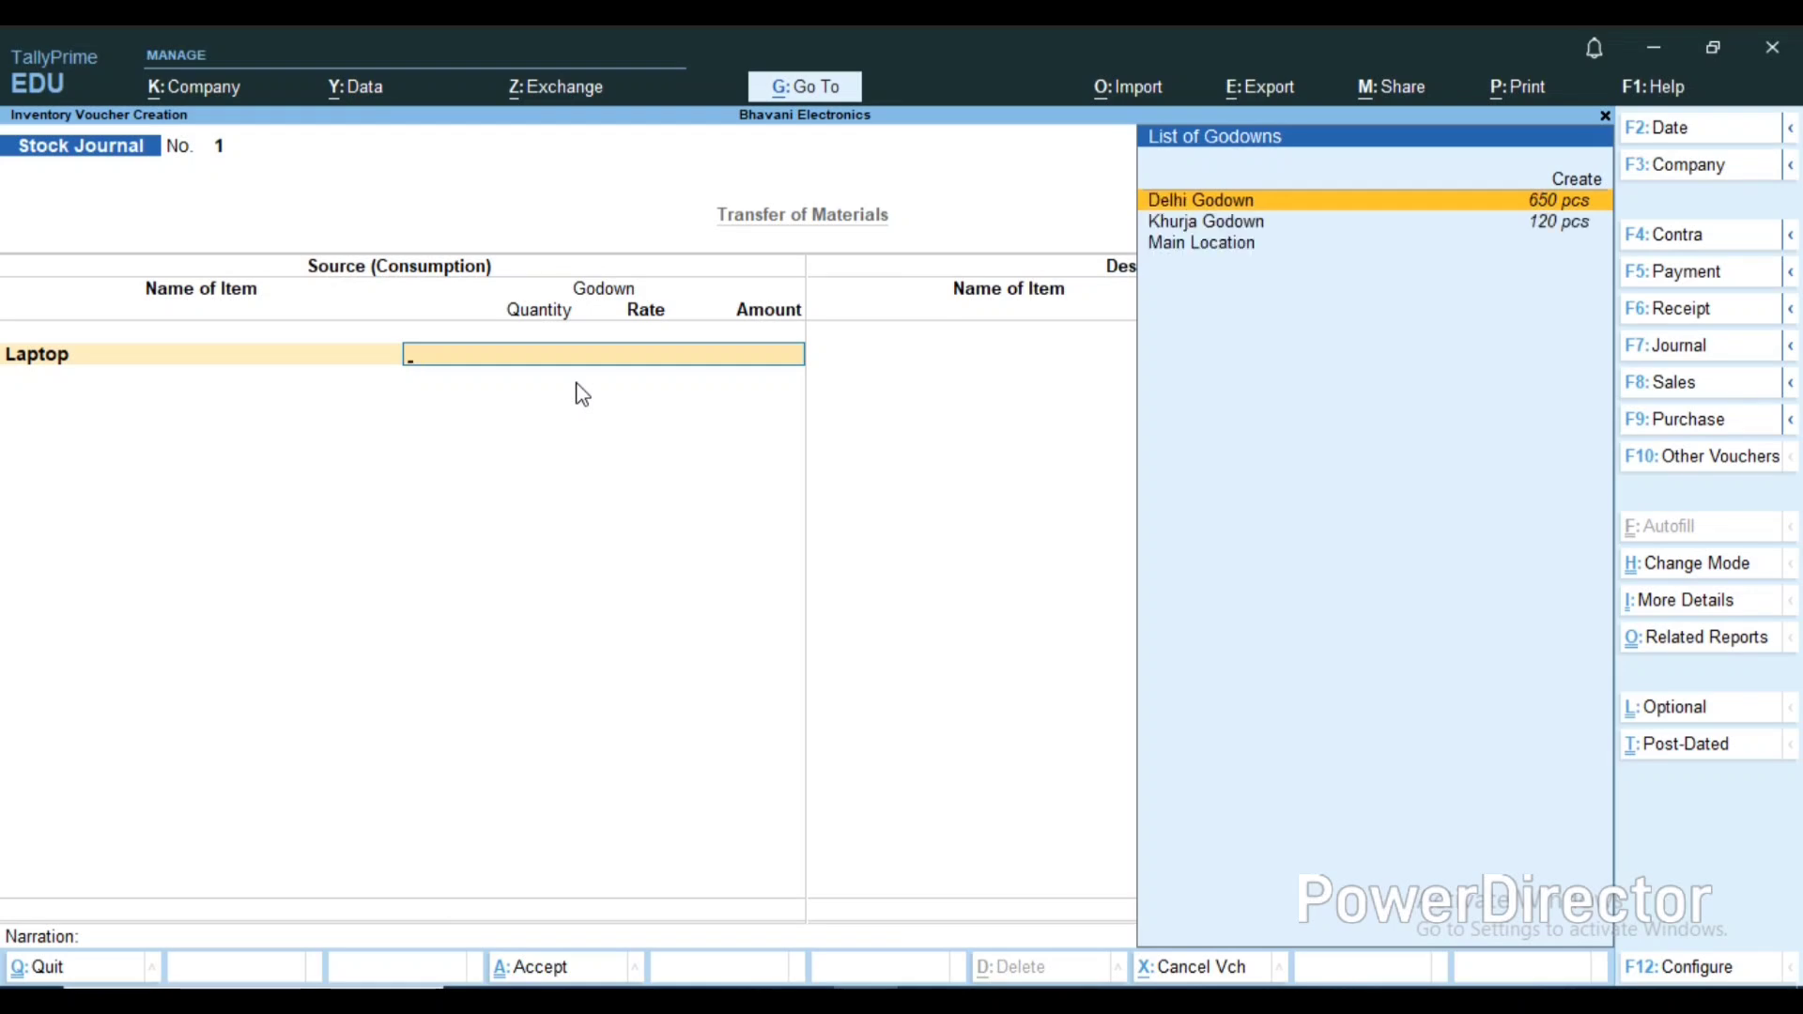
Step: Set Delhi Godown as the source with a quantity of 250 pcs, keep the default rate, and end the source list
{"action": "key", "text": "Down"}
{"action": "key", "text": "Up"}
{"action": "key", "text": "Return"}
{"action": "type", "text": "250"}
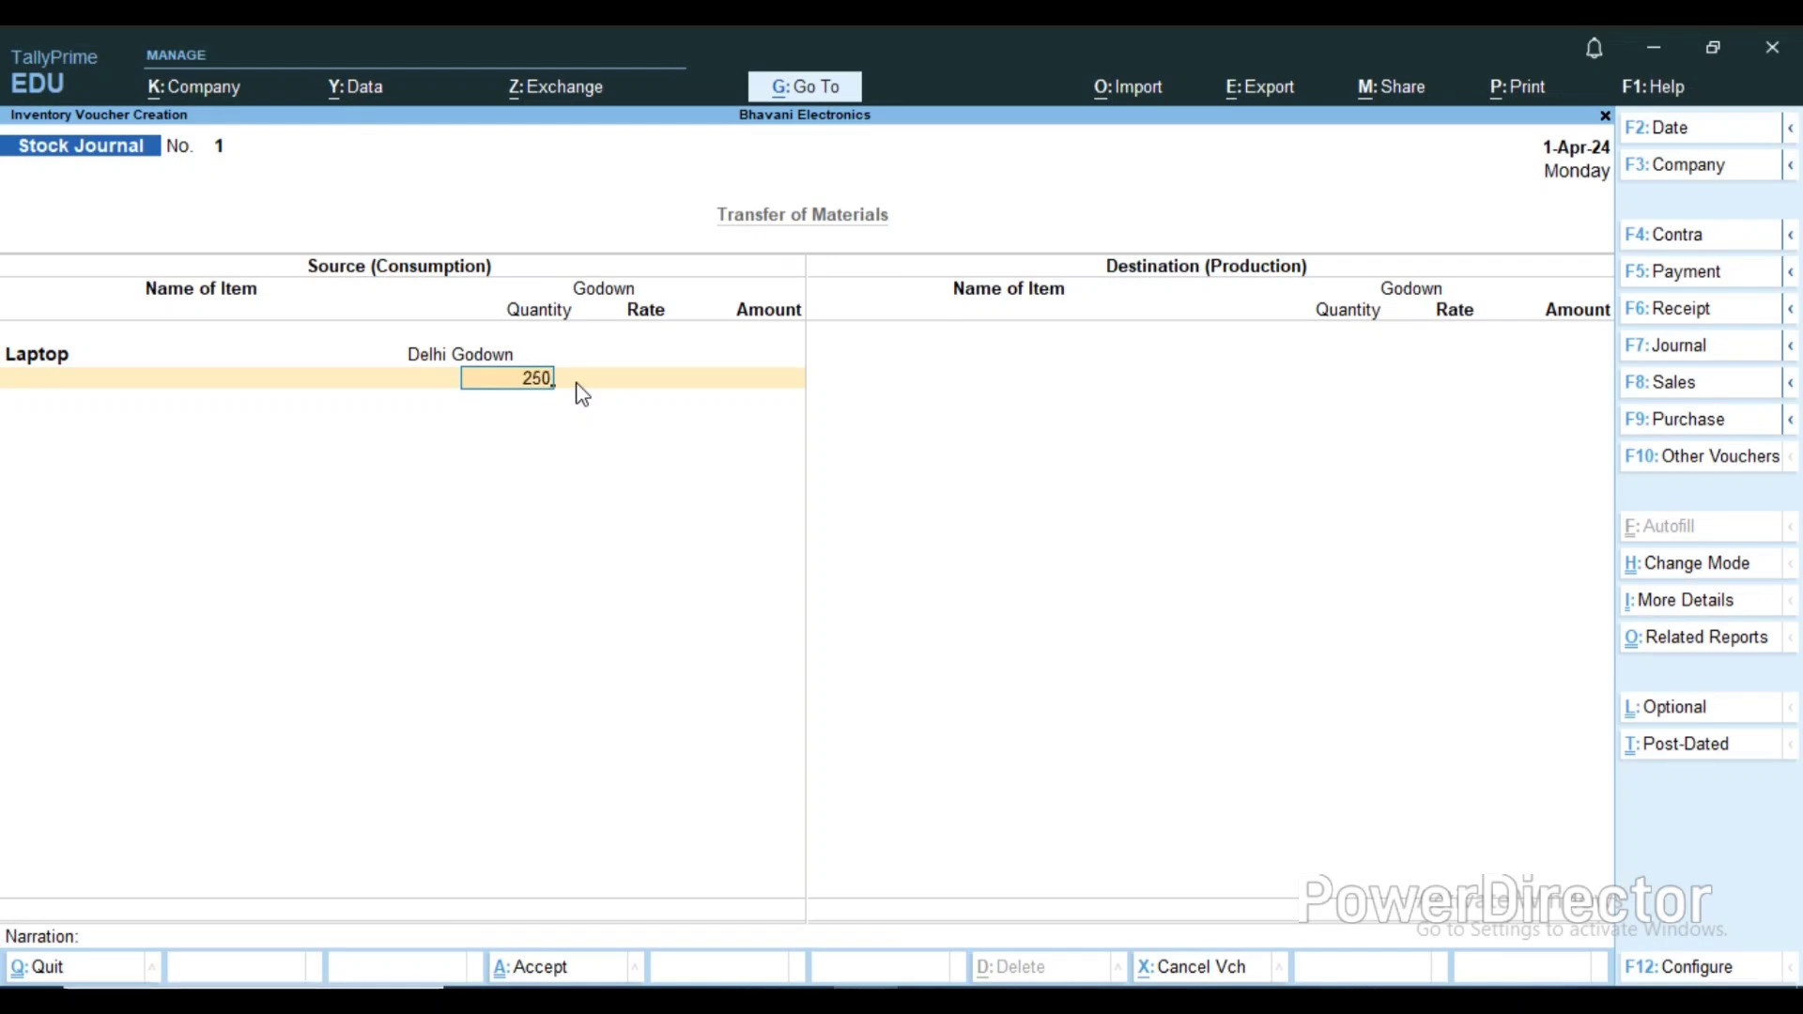
{"action": "key", "text": "Return"}
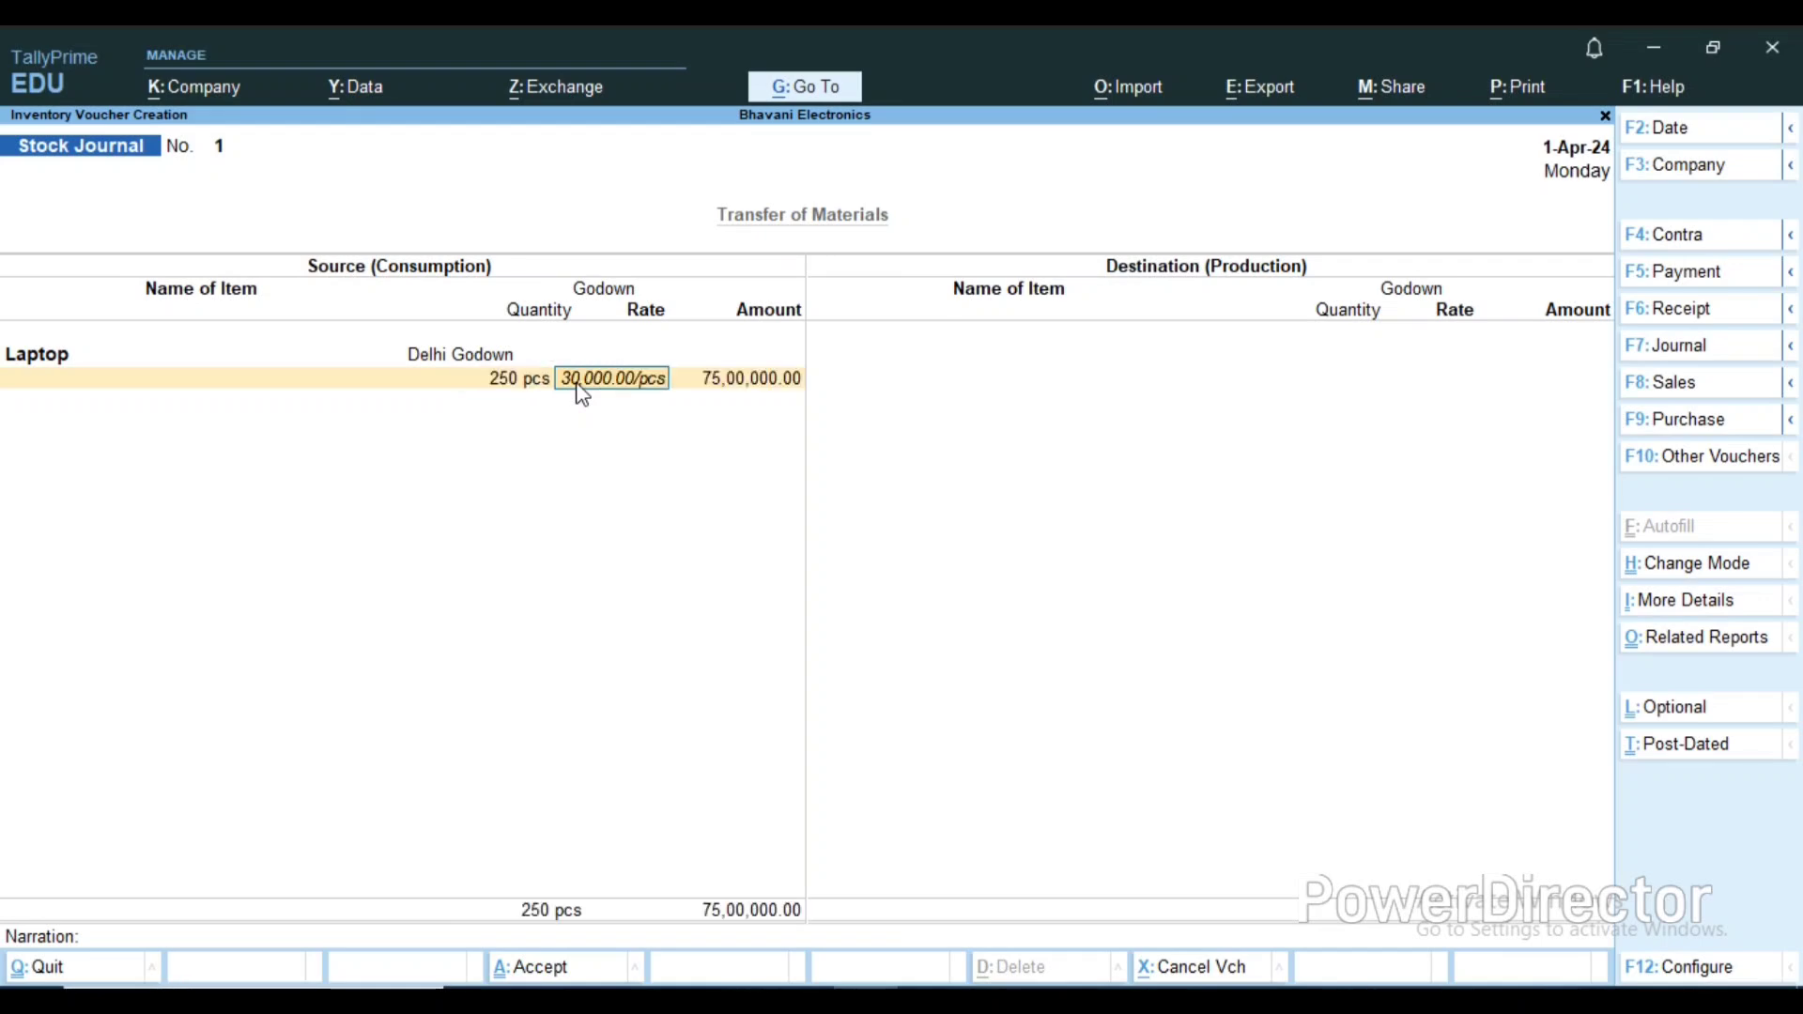
{"action": "key", "text": "Return"}
{"action": "key", "text": "Return"}
{"action": "key", "text": "Return"}
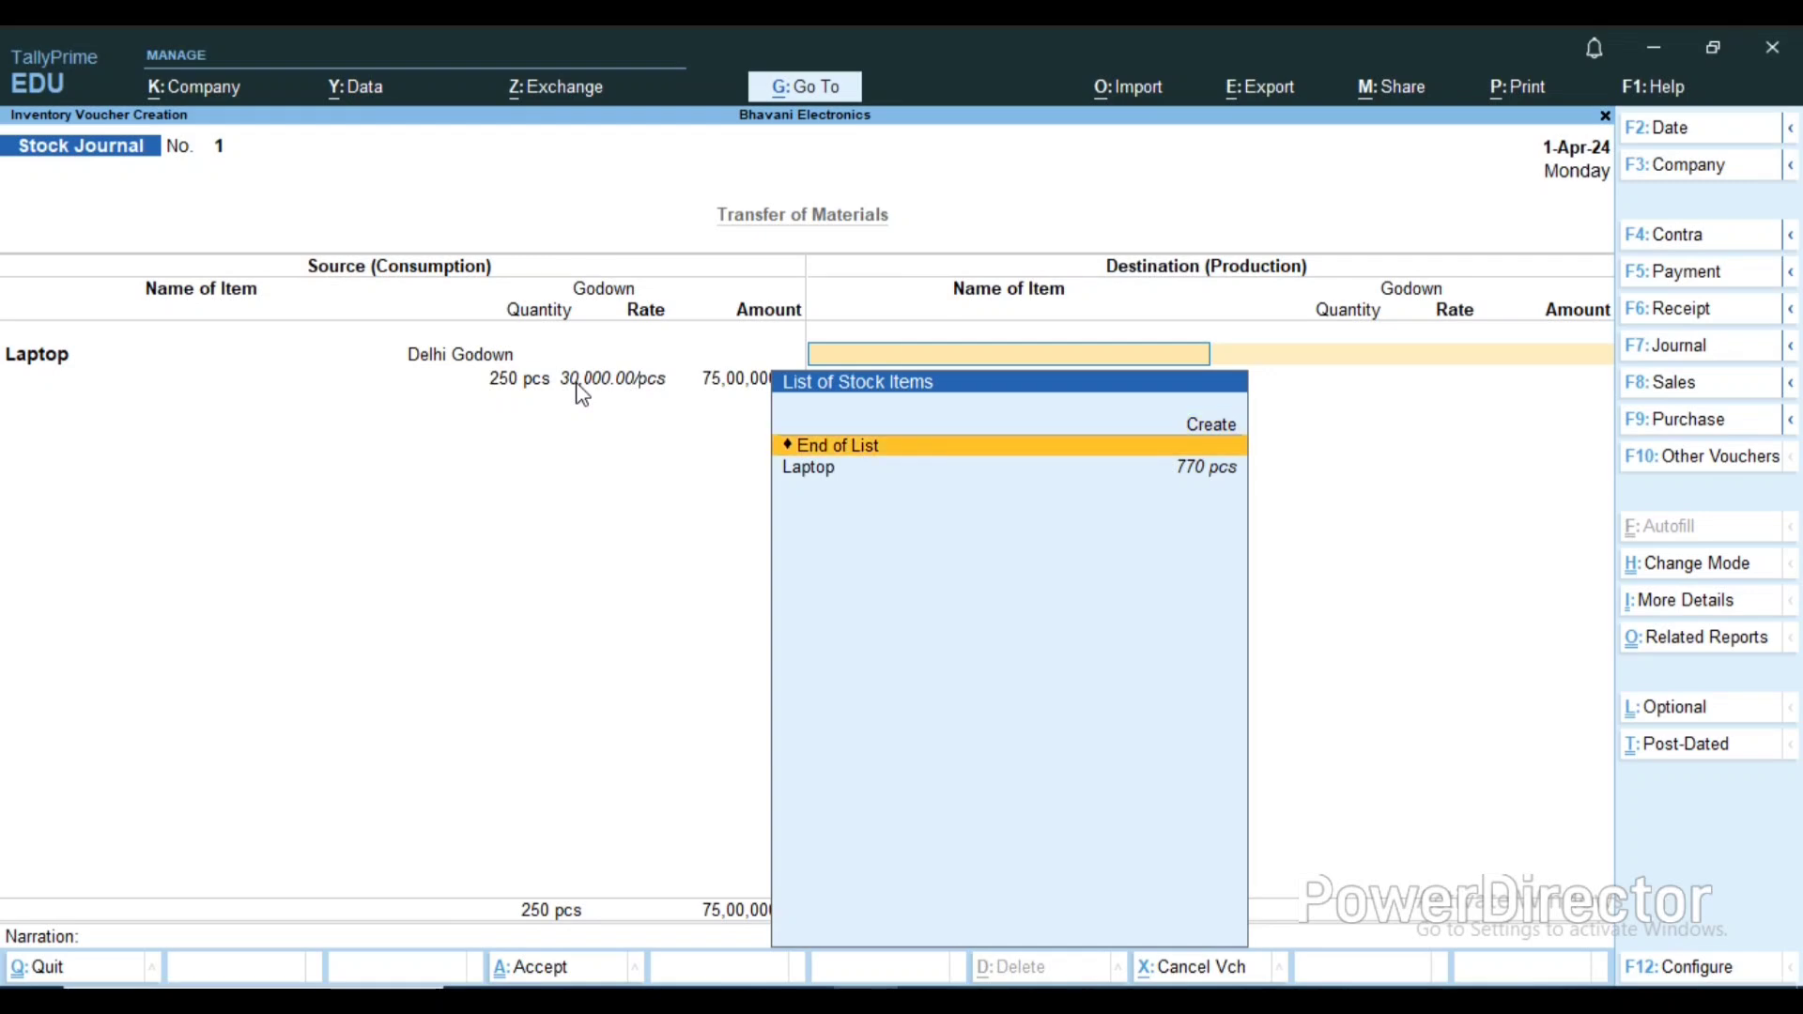
Step: Enter Laptop as the destination item in Khurja Godown with 250 pcs at the default rate, and save the stock journal
{"action": "key", "text": "Down"}
{"action": "key", "text": "Return"}
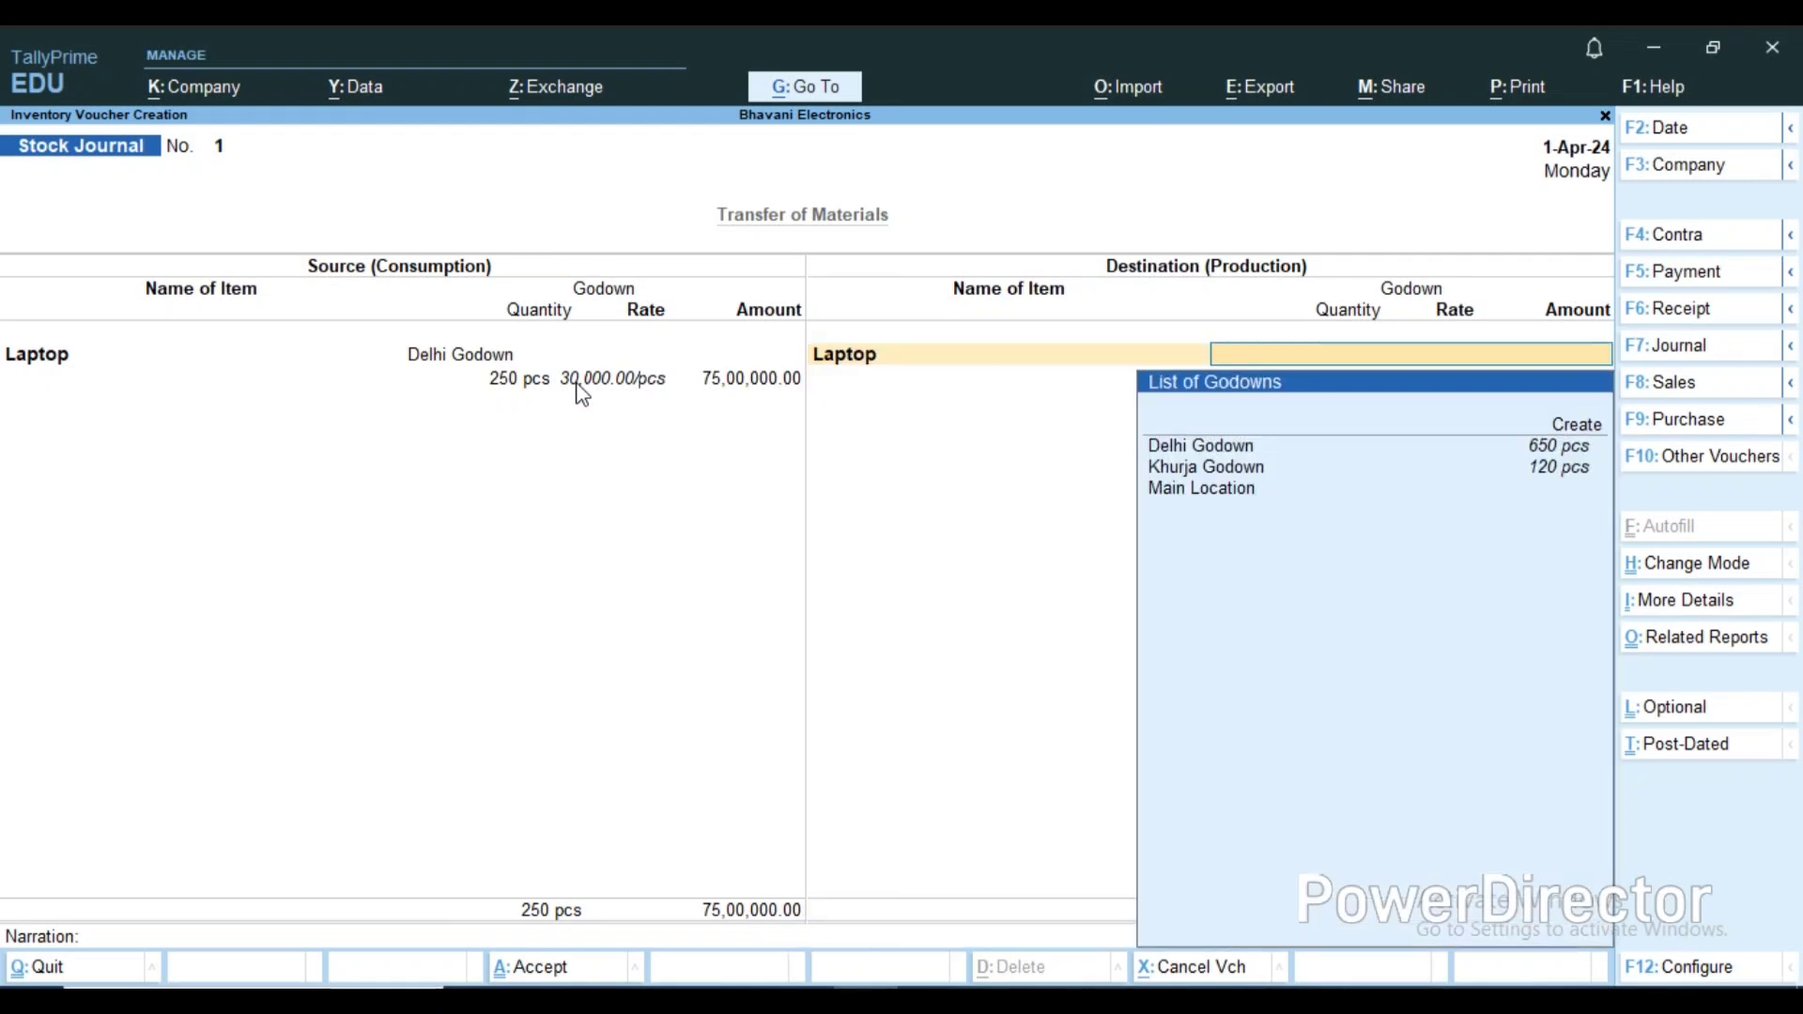
{"action": "key", "text": "Down"}
{"action": "key", "text": "Down"}
{"action": "key", "text": "Return"}
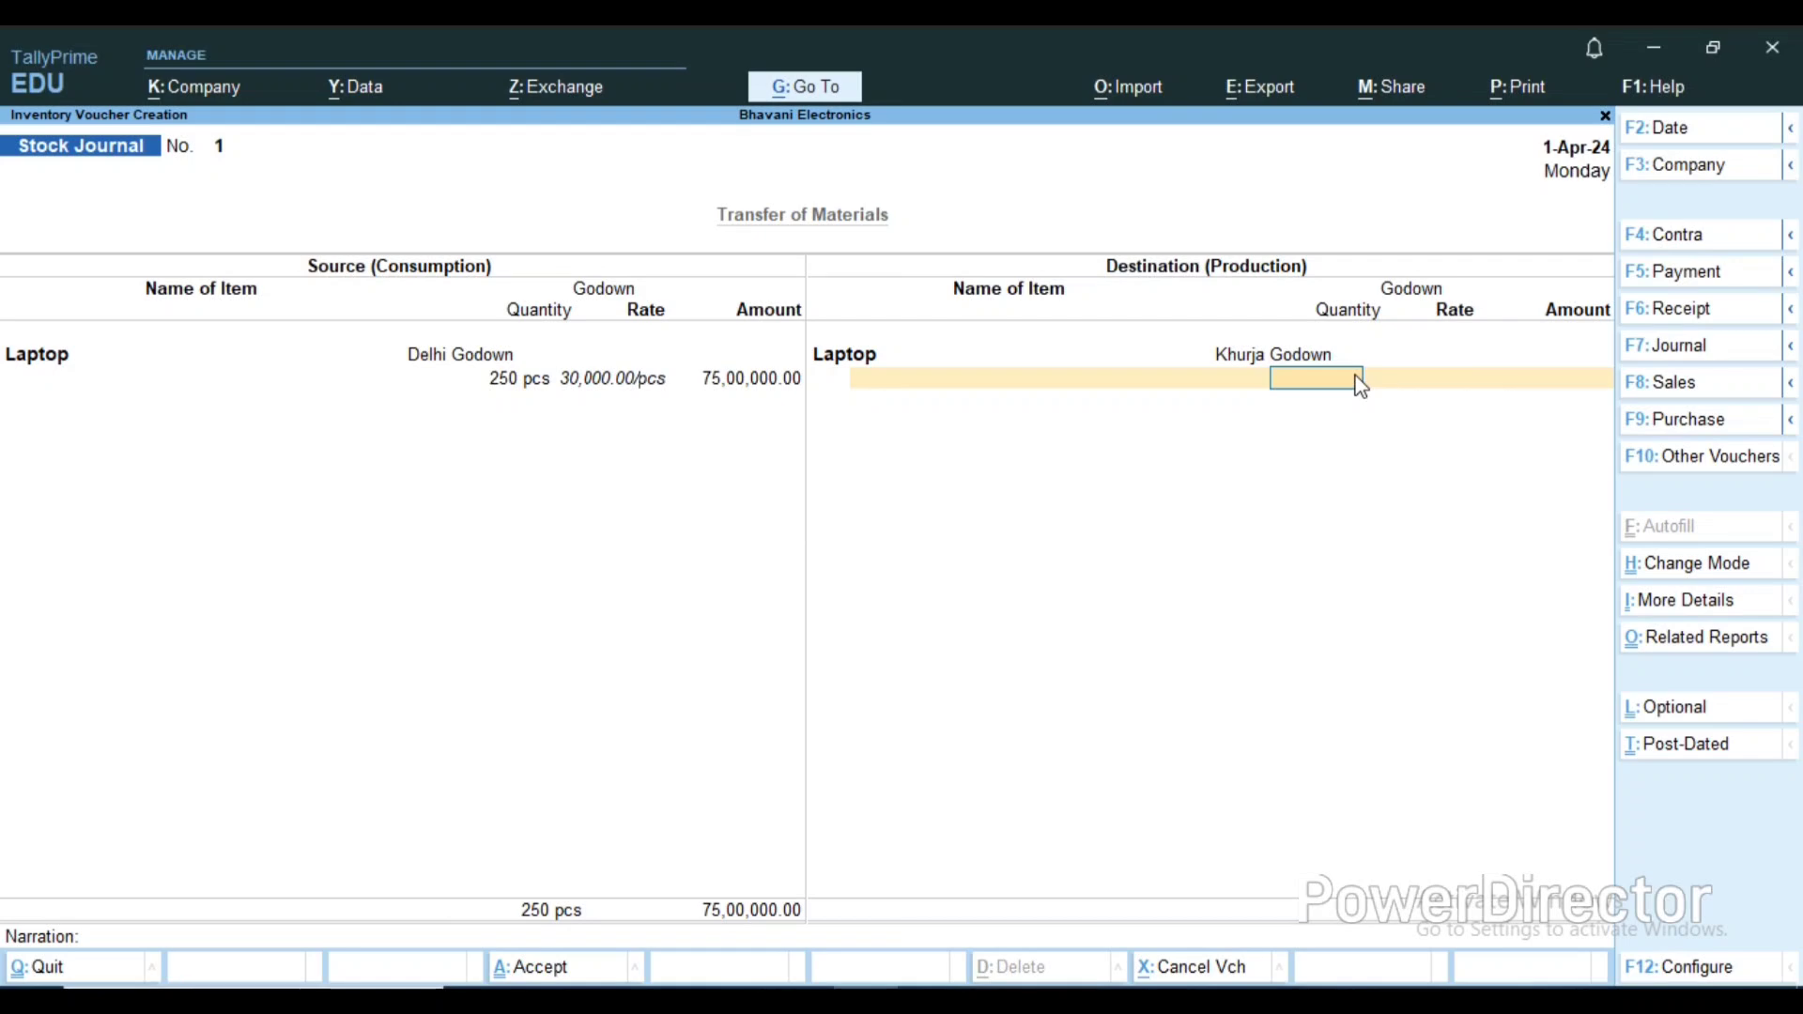
{"action": "type", "text": "250"}
{"action": "key", "text": "Return"}
{"action": "key", "text": "Return"}
{"action": "key", "text": "Return"}
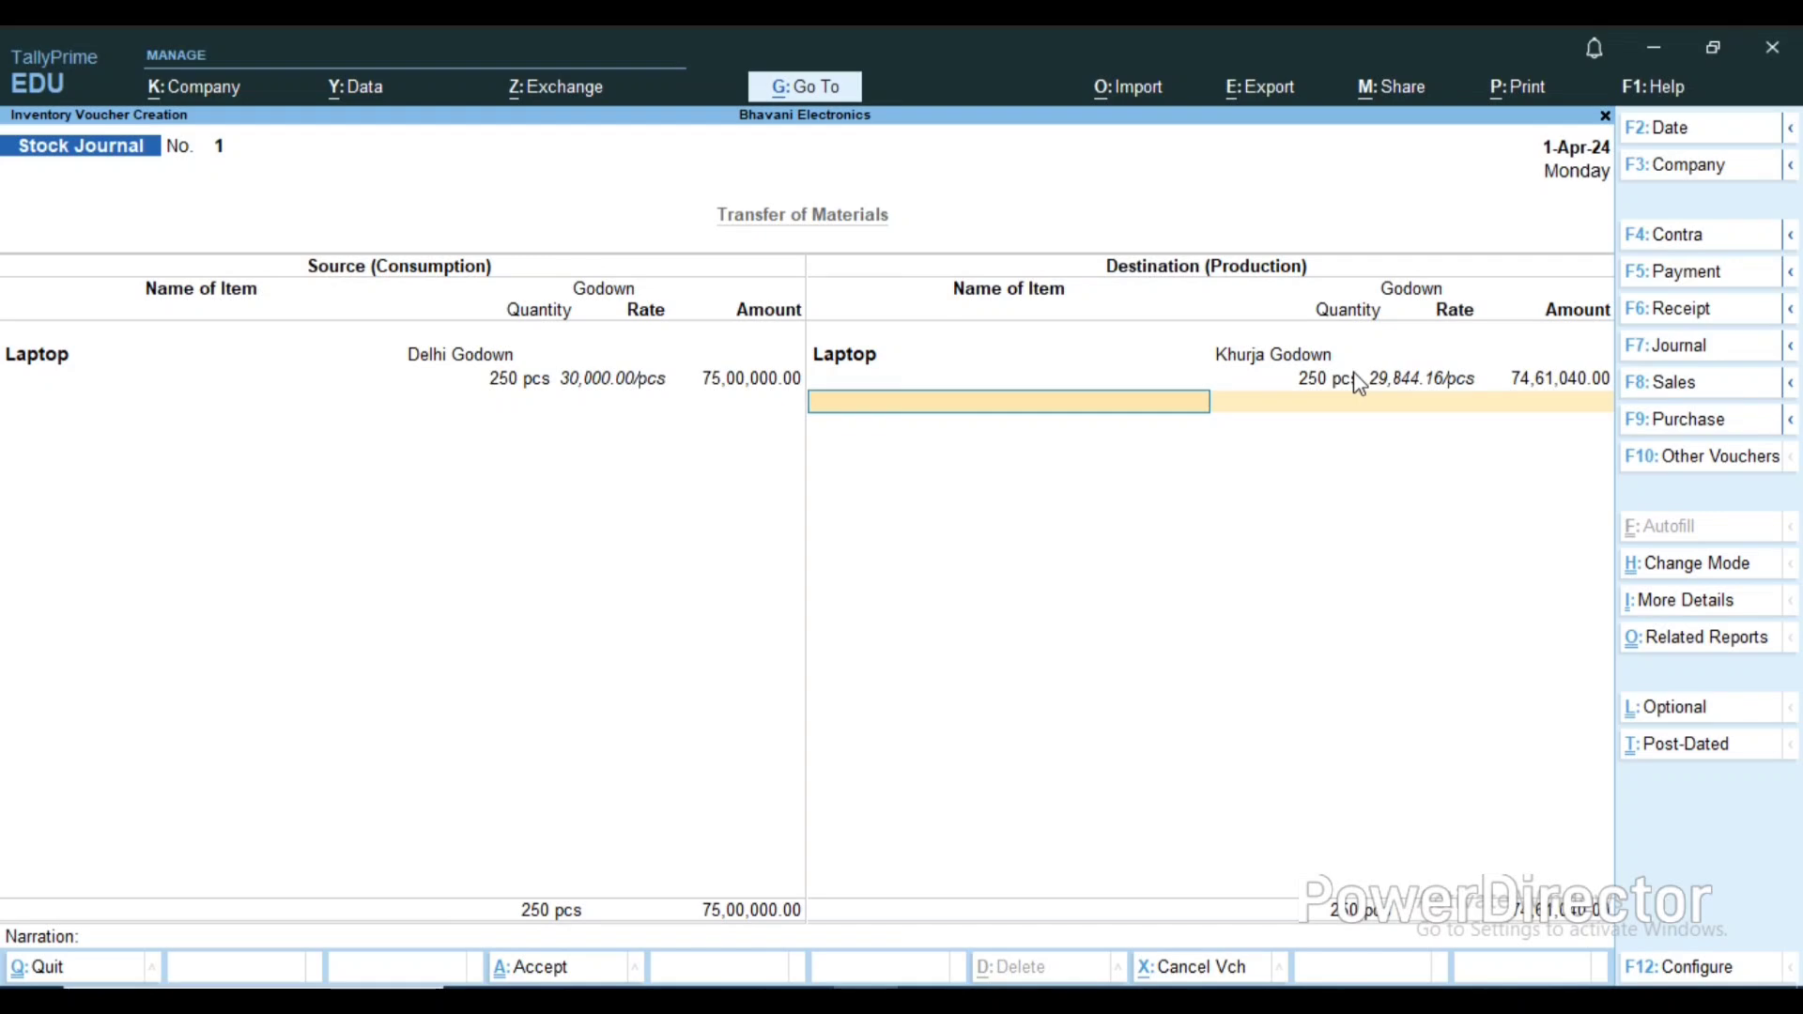
{"action": "key", "text": "ctrl"}
{"action": "key", "text": "ctrl+a"}
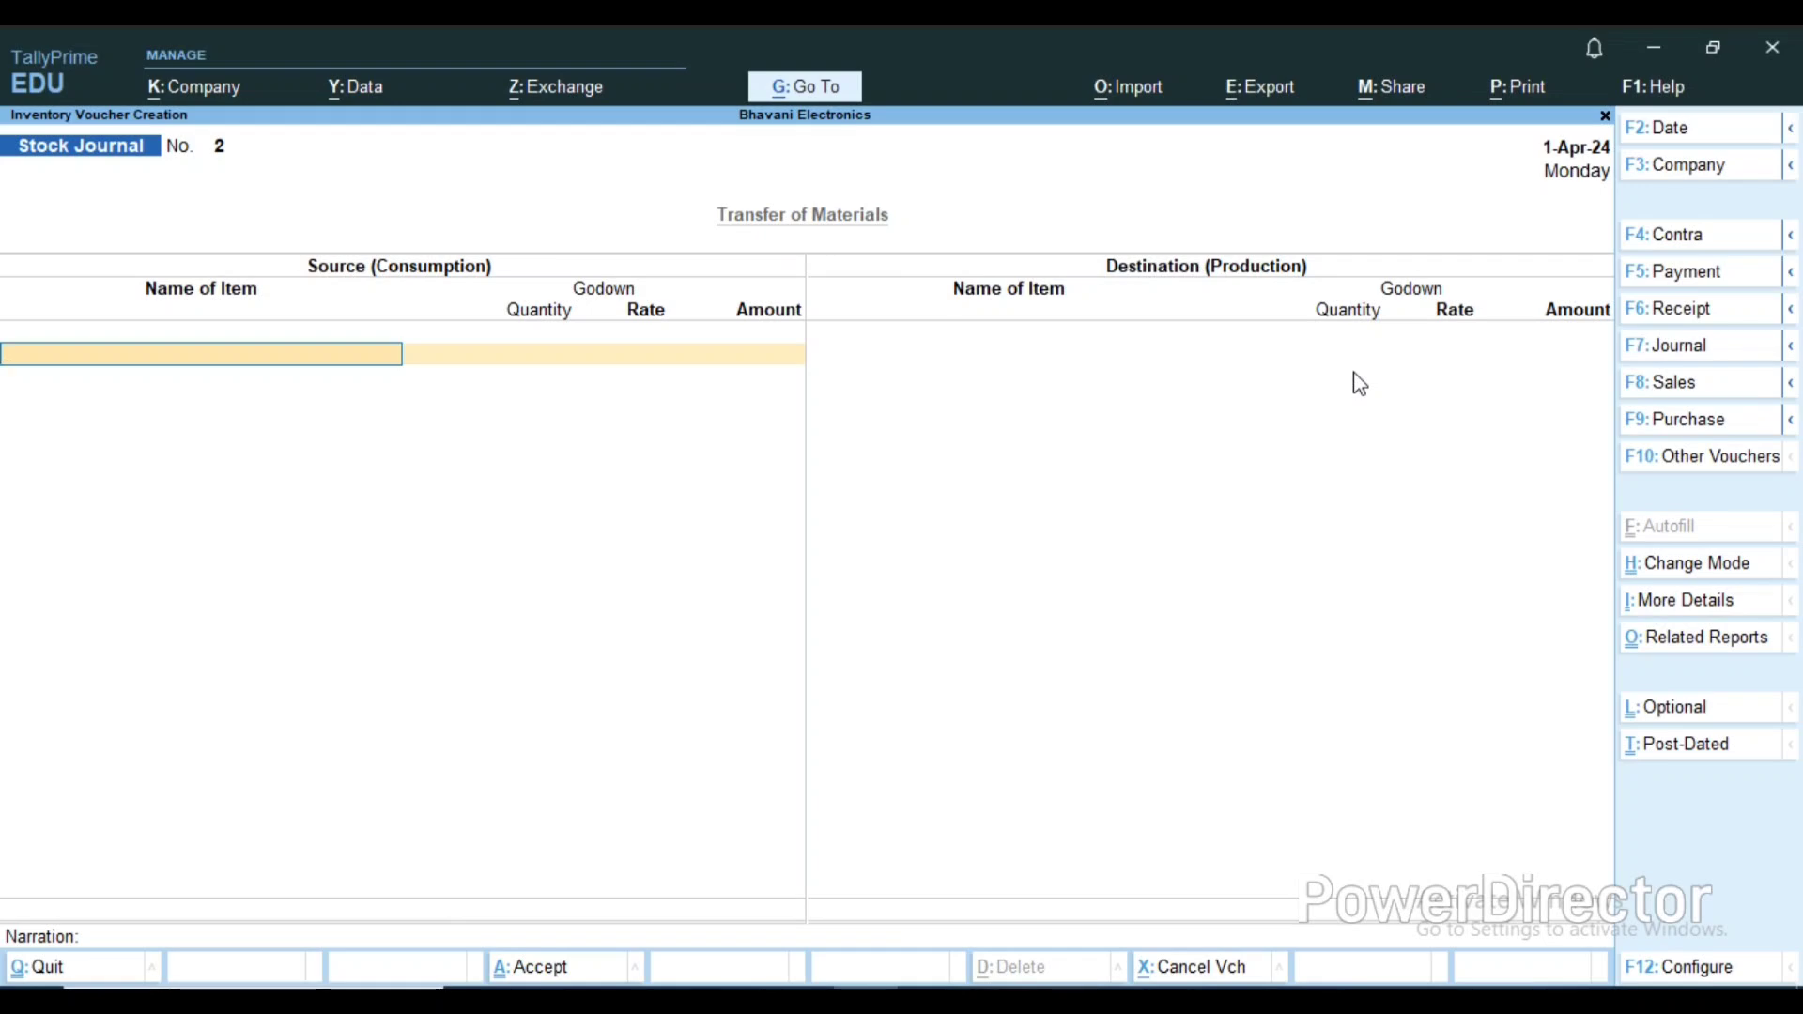
Step: Reopen the saved Laptop stock journal and accept its source and destination entries up to the narration
{"action": "key", "text": "Page_Up"}
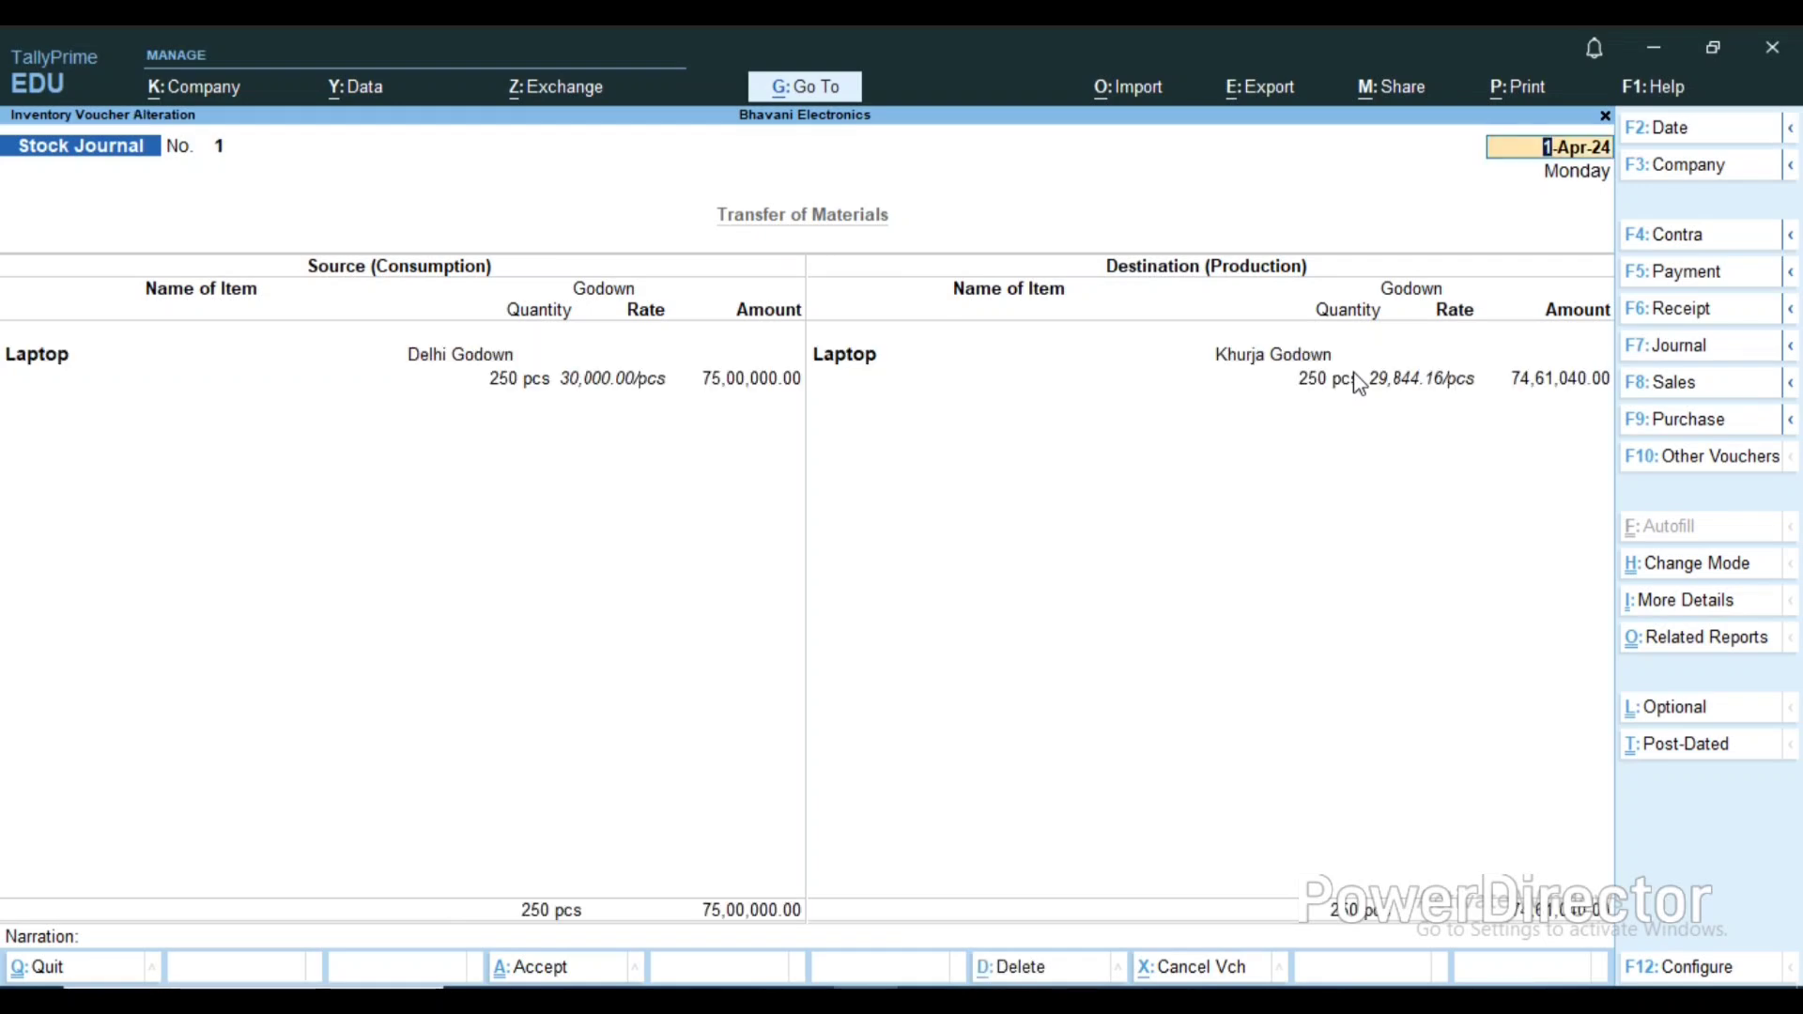
{"action": "key", "text": "Return"}
{"action": "key", "text": "Return"}
{"action": "key", "text": "Return"}
{"action": "key", "text": "Return"}
{"action": "key", "text": "Return"}
{"action": "key", "text": "Return"}
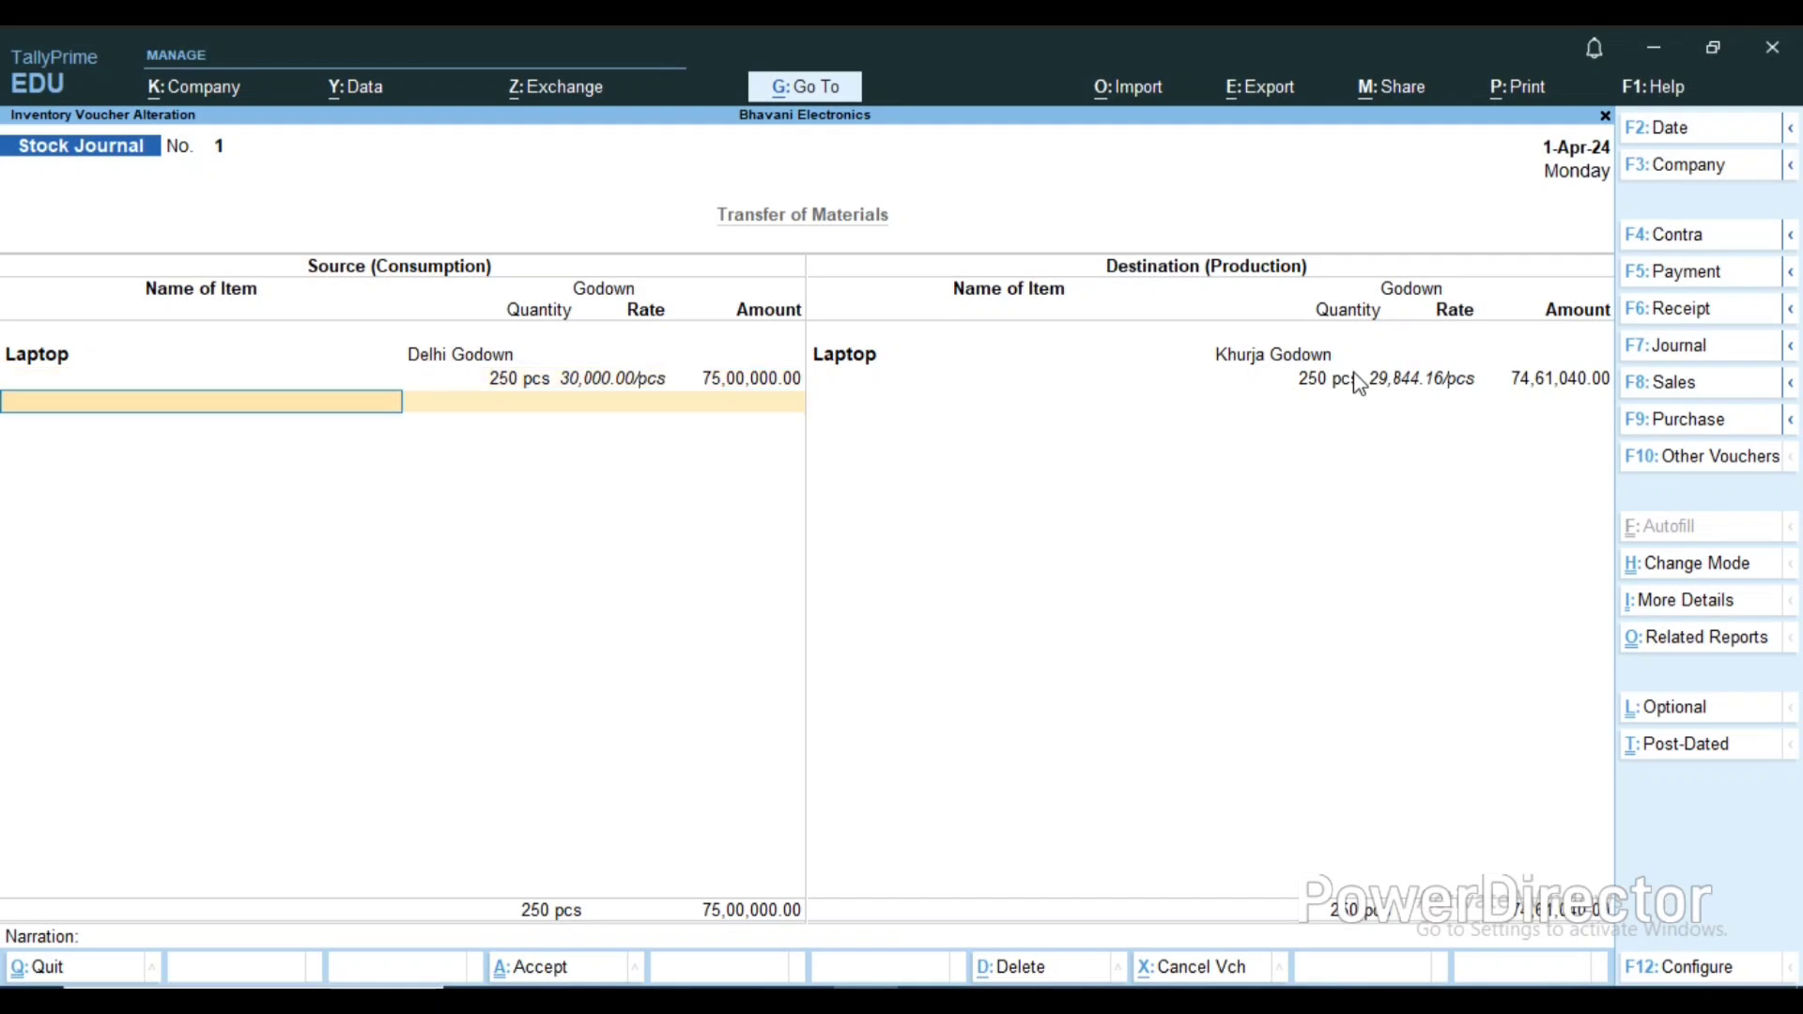
{"action": "key", "text": "Return"}
{"action": "key", "text": "Return"}
{"action": "key", "text": "Return"}
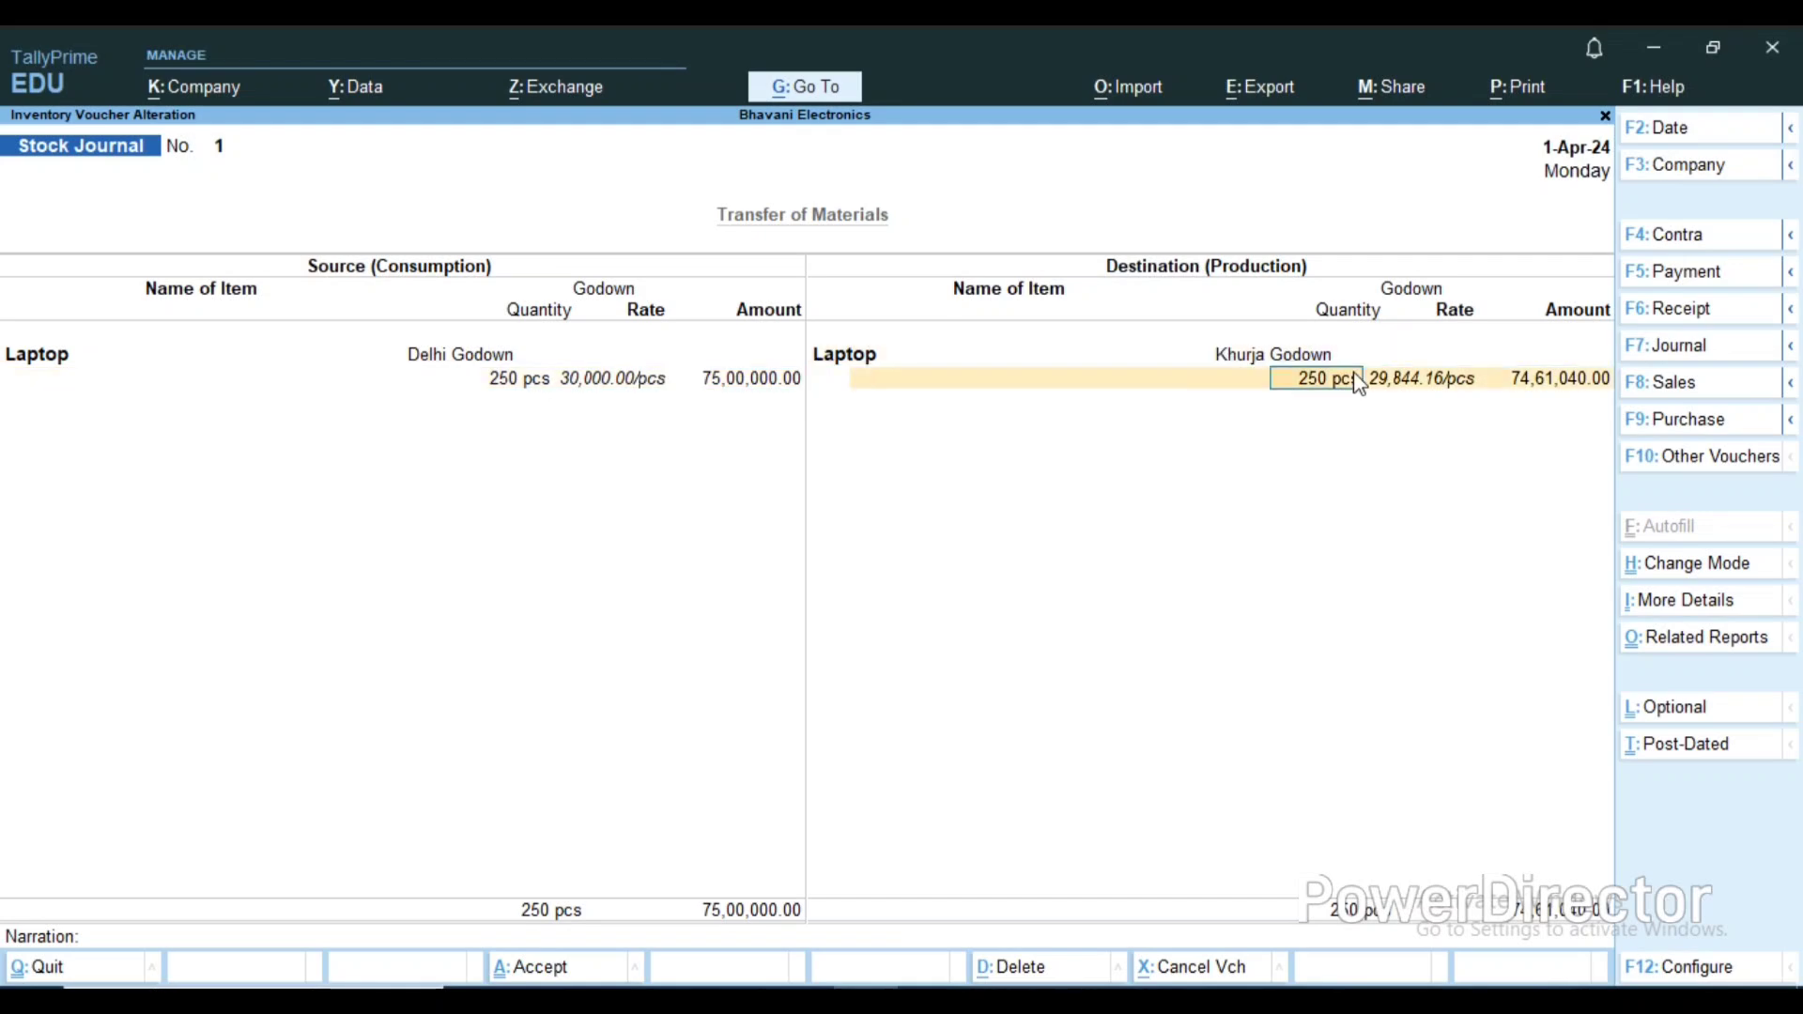
{"action": "key", "text": "Return"}
{"action": "key", "text": "Return"}
{"action": "key", "text": "Return"}
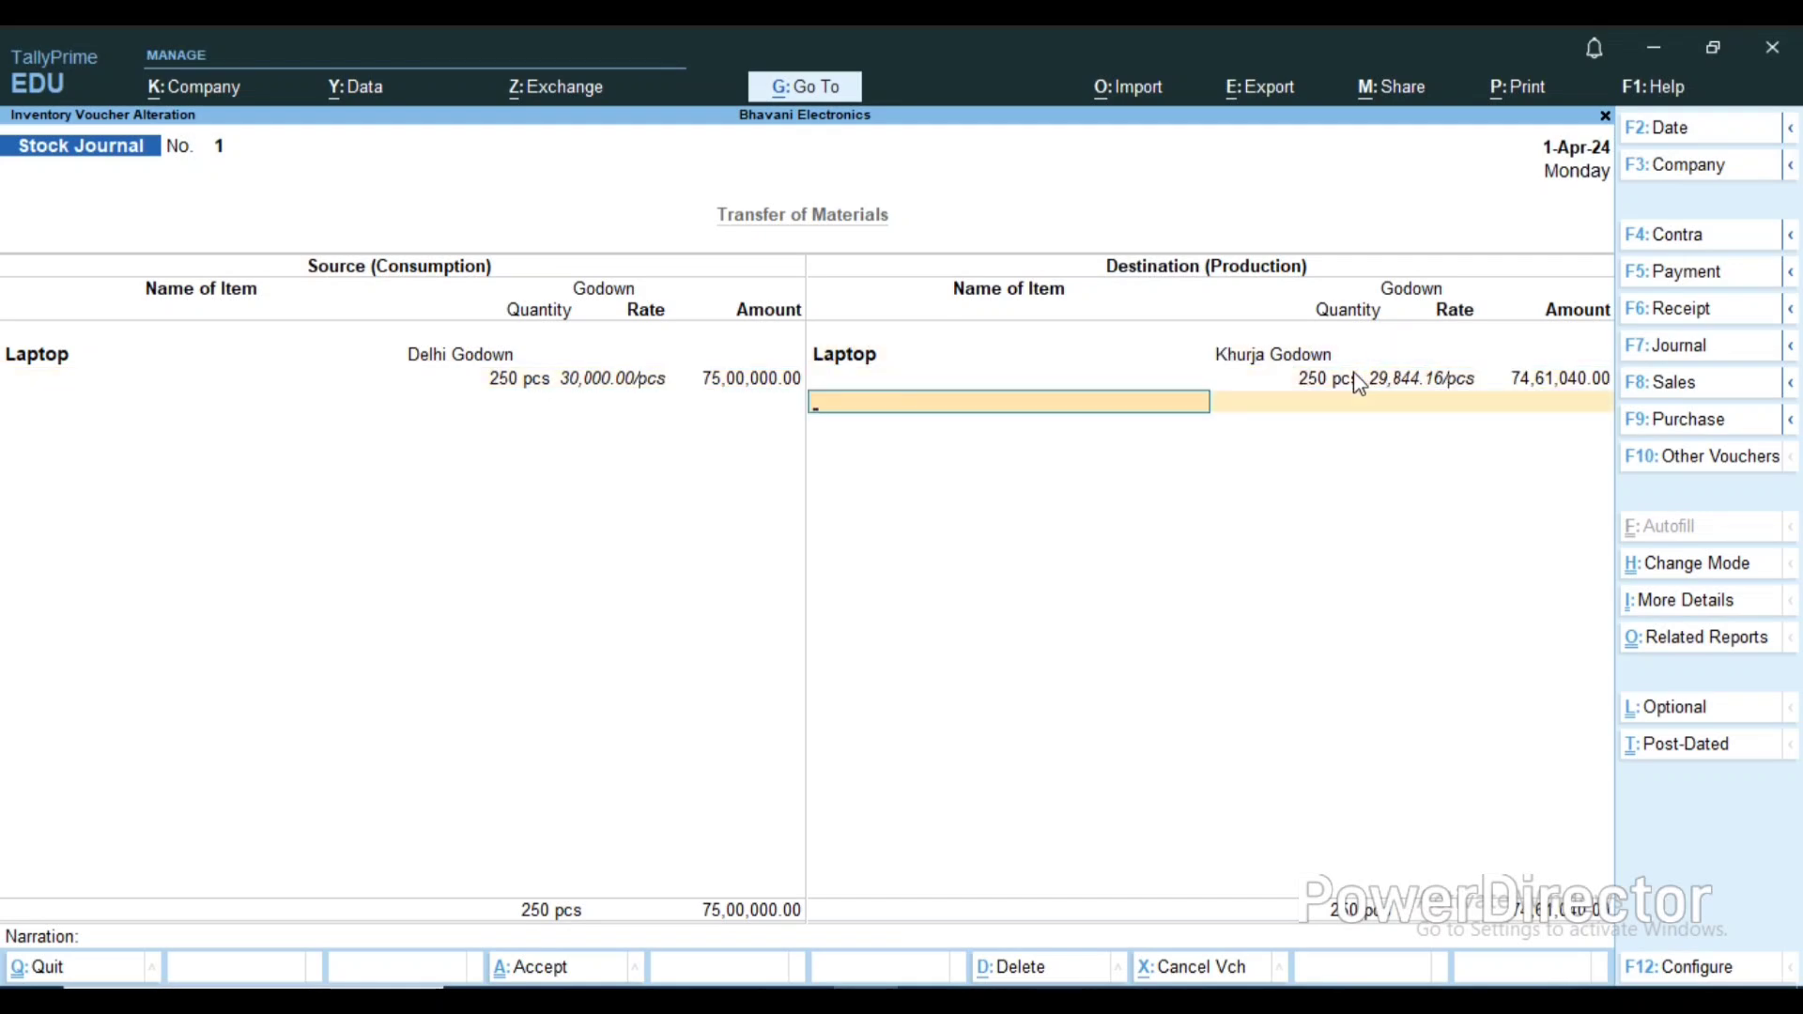
{"action": "key", "text": "Return"}
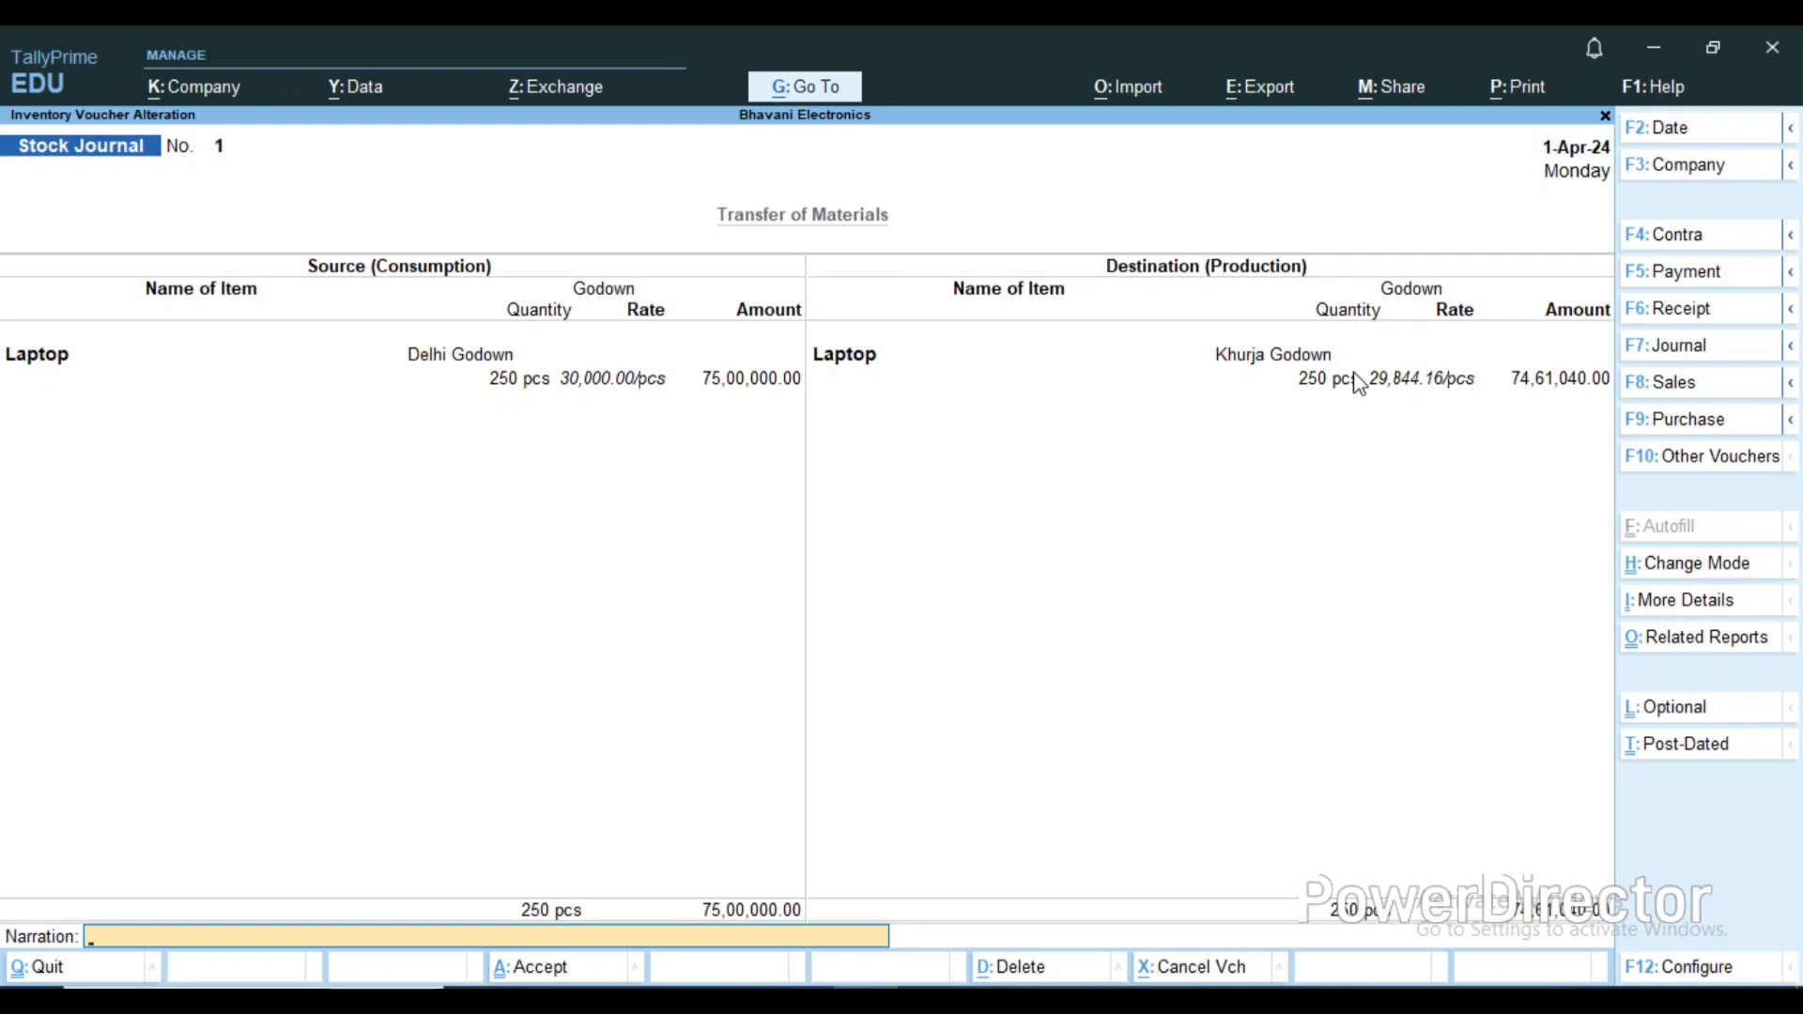
Step: Enter the narration "250 pcs transfer delhi godown to khurja godown" and save the stock journal
{"action": "type", "text": "250 pcs delhi godown"}
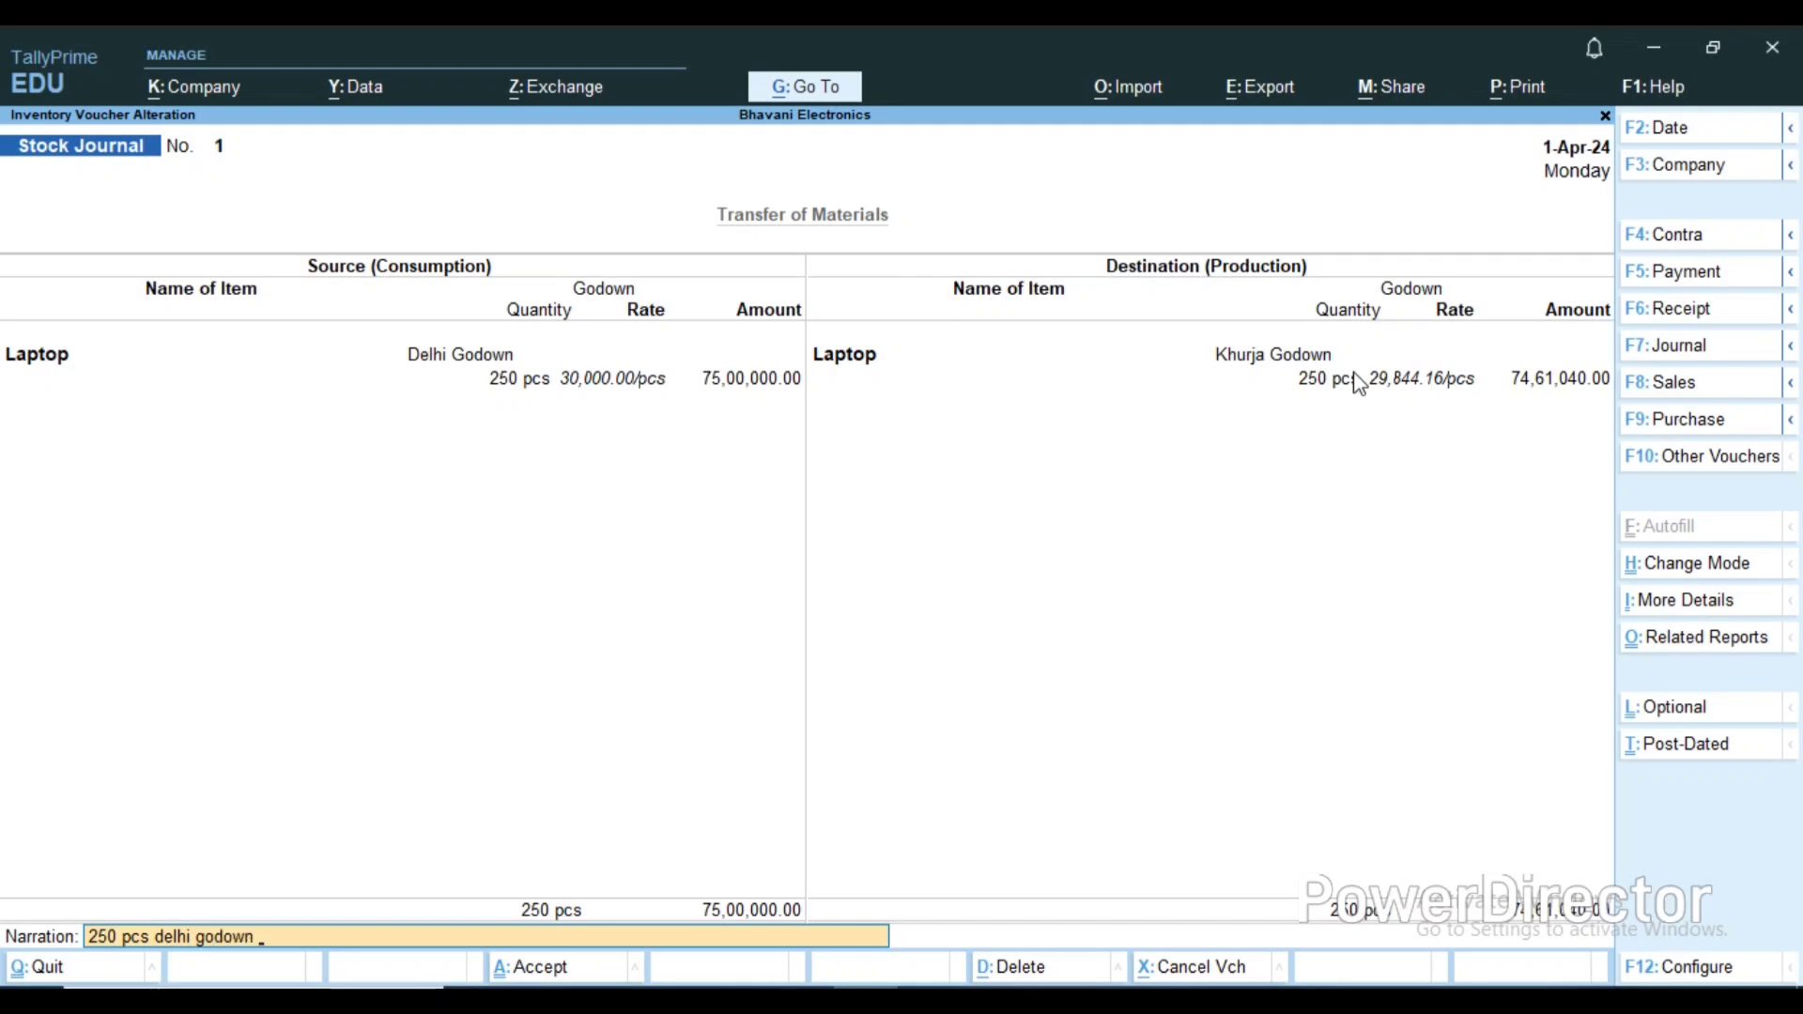
{"action": "type", "text": " to"}
{"action": "key", "text": "BackSpace"}
{"action": "key", "text": "BackSpace"}
{"action": "key", "text": "BackSpace"}
{"action": "type", "text": "transfer"}
{"action": "key", "text": "BackSpace"}
{"action": "key", "text": "BackSpace"}
{"action": "key", "text": "BackSpace"}
{"action": "key", "text": "BackSpace"}
{"action": "key", "text": "BackSpace"}
{"action": "key", "text": "BackSpace"}
{"action": "key", "text": "BackSpace"}
{"action": "key", "text": "BackSpace"}
{"action": "key", "text": "BackSpace"}
{"action": "key", "text": "BackSpace"}
{"action": "key", "text": "BackSpace"}
{"action": "key", "text": "BackSpace"}
{"action": "key", "text": "BackSpace"}
{"action": "key", "text": "BackSpace"}
{"action": "key", "text": "BackSpace"}
{"action": "key", "text": "BackSpace"}
{"action": "key", "text": "BackSpace"}
{"action": "key", "text": "BackSpace"}
{"action": "key", "text": "BackSpace"}
{"action": "key", "text": "BackSpace"}
{"action": "key", "text": "BackSpace"}
{"action": "type", "text": "ta"}
{"action": "type", "text": "ransfer delhi godown to k"}
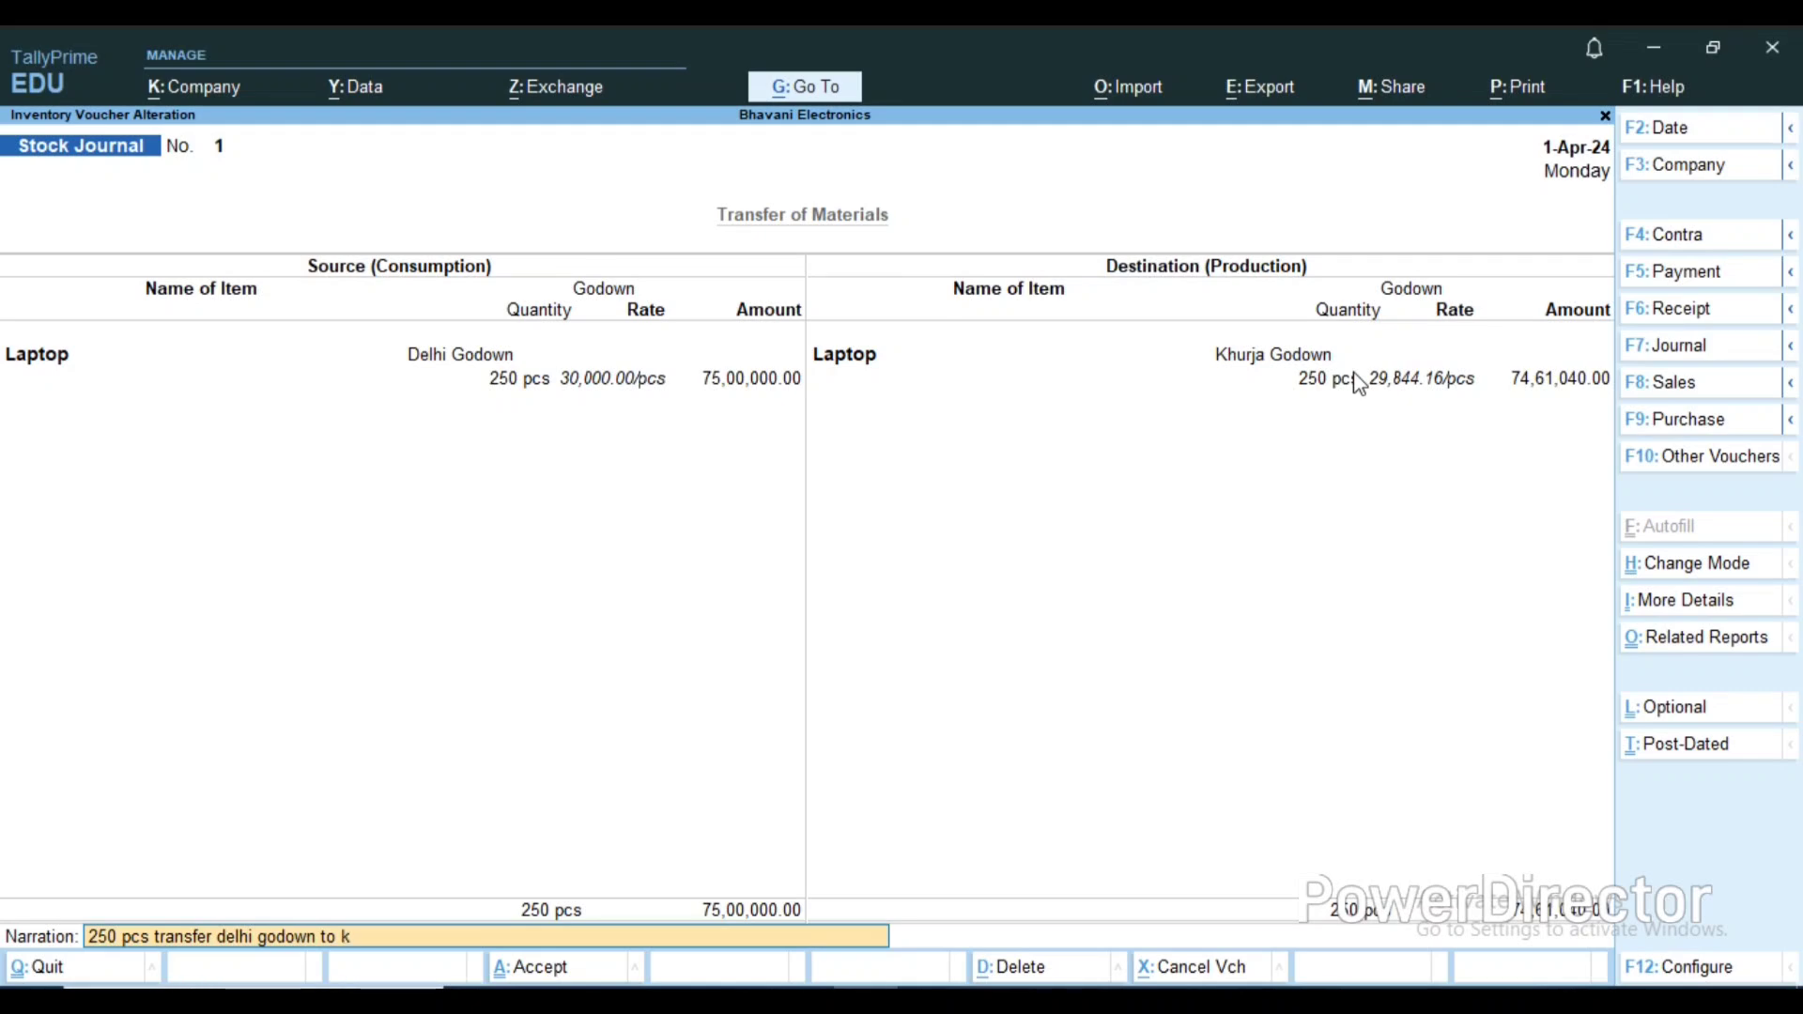
{"action": "type", "text": "hurja godown"}
{"action": "key", "text": "ctrl"}
{"action": "key", "text": "ctrl+a"}
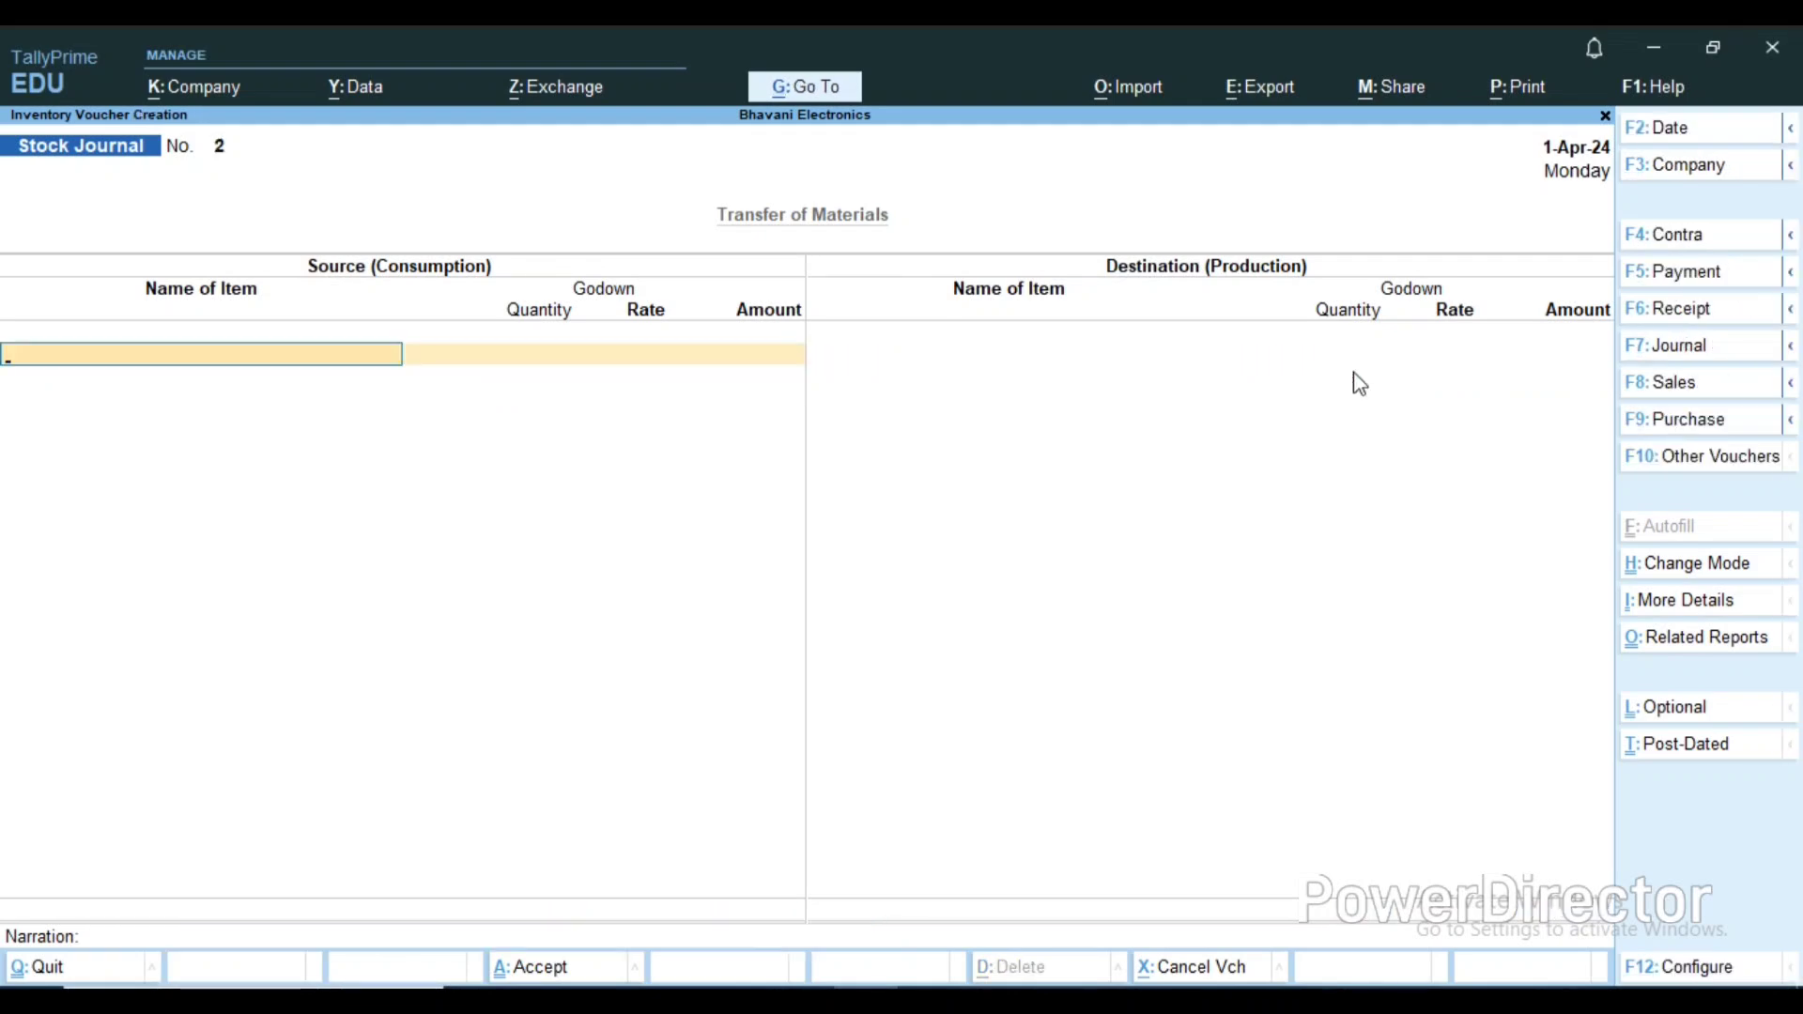
Step: Leave voucher creation and open the Godowns report from the Inventory Books in the additional reports
{"action": "key", "text": "Escape"}
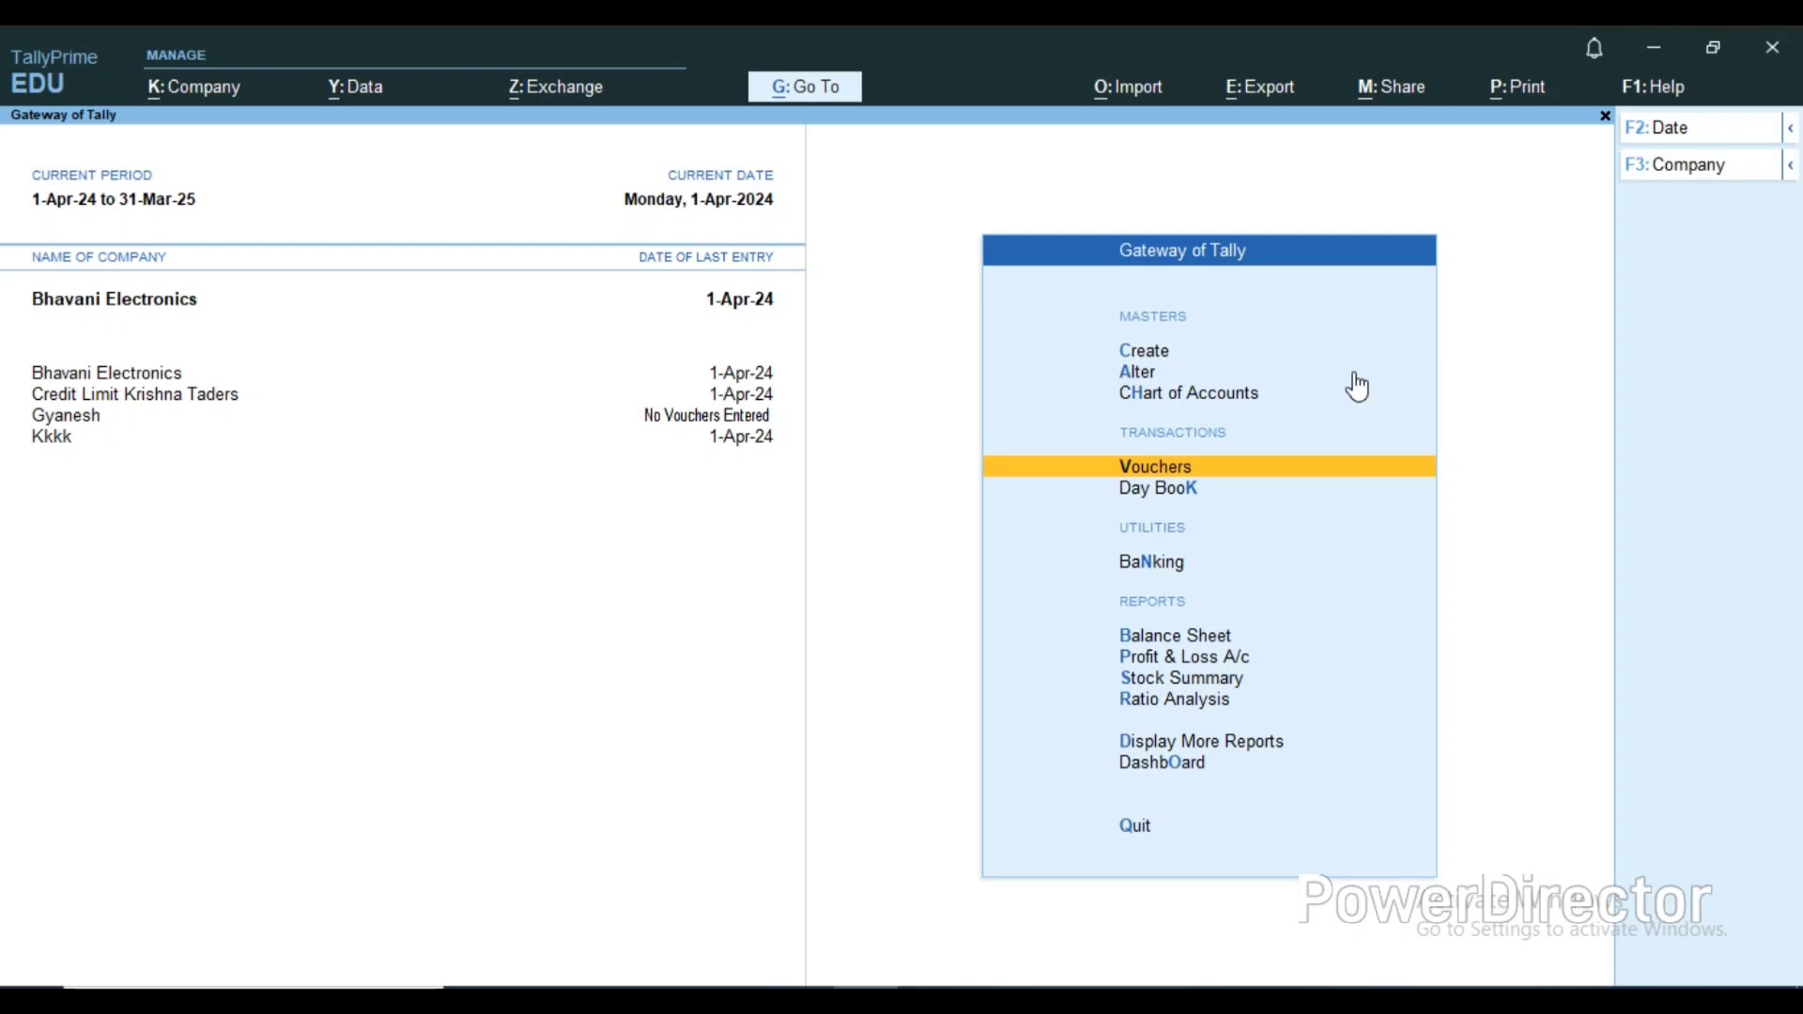
{"action": "key", "text": "Down"}
{"action": "key", "text": "Down"}
{"action": "key", "text": "Down"}
{"action": "key", "text": "Down"}
{"action": "key", "text": "Down"}
{"action": "key", "text": "Down"}
{"action": "key", "text": "Down"}
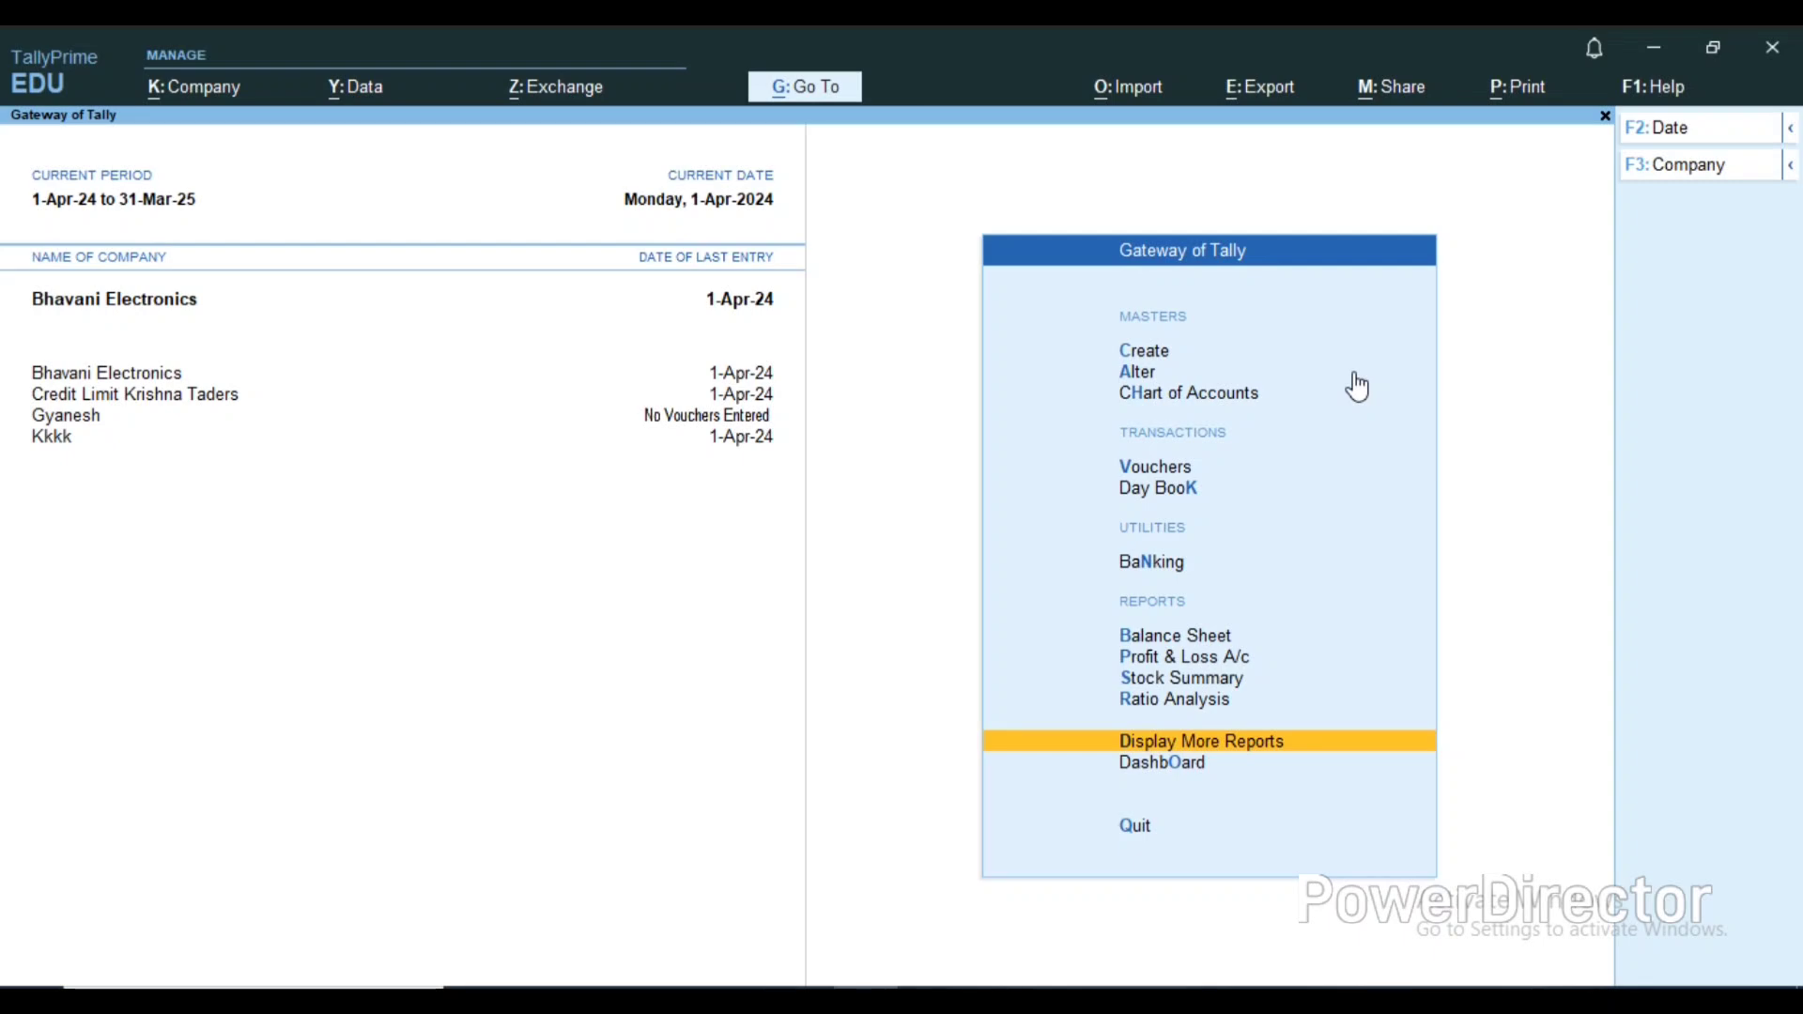
{"action": "key", "text": "Return"}
{"action": "key", "text": "Down"}
{"action": "key", "text": "Down"}
{"action": "key", "text": "Down"}
{"action": "key", "text": "Down"}
{"action": "key", "text": "Down"}
{"action": "key", "text": "Down"}
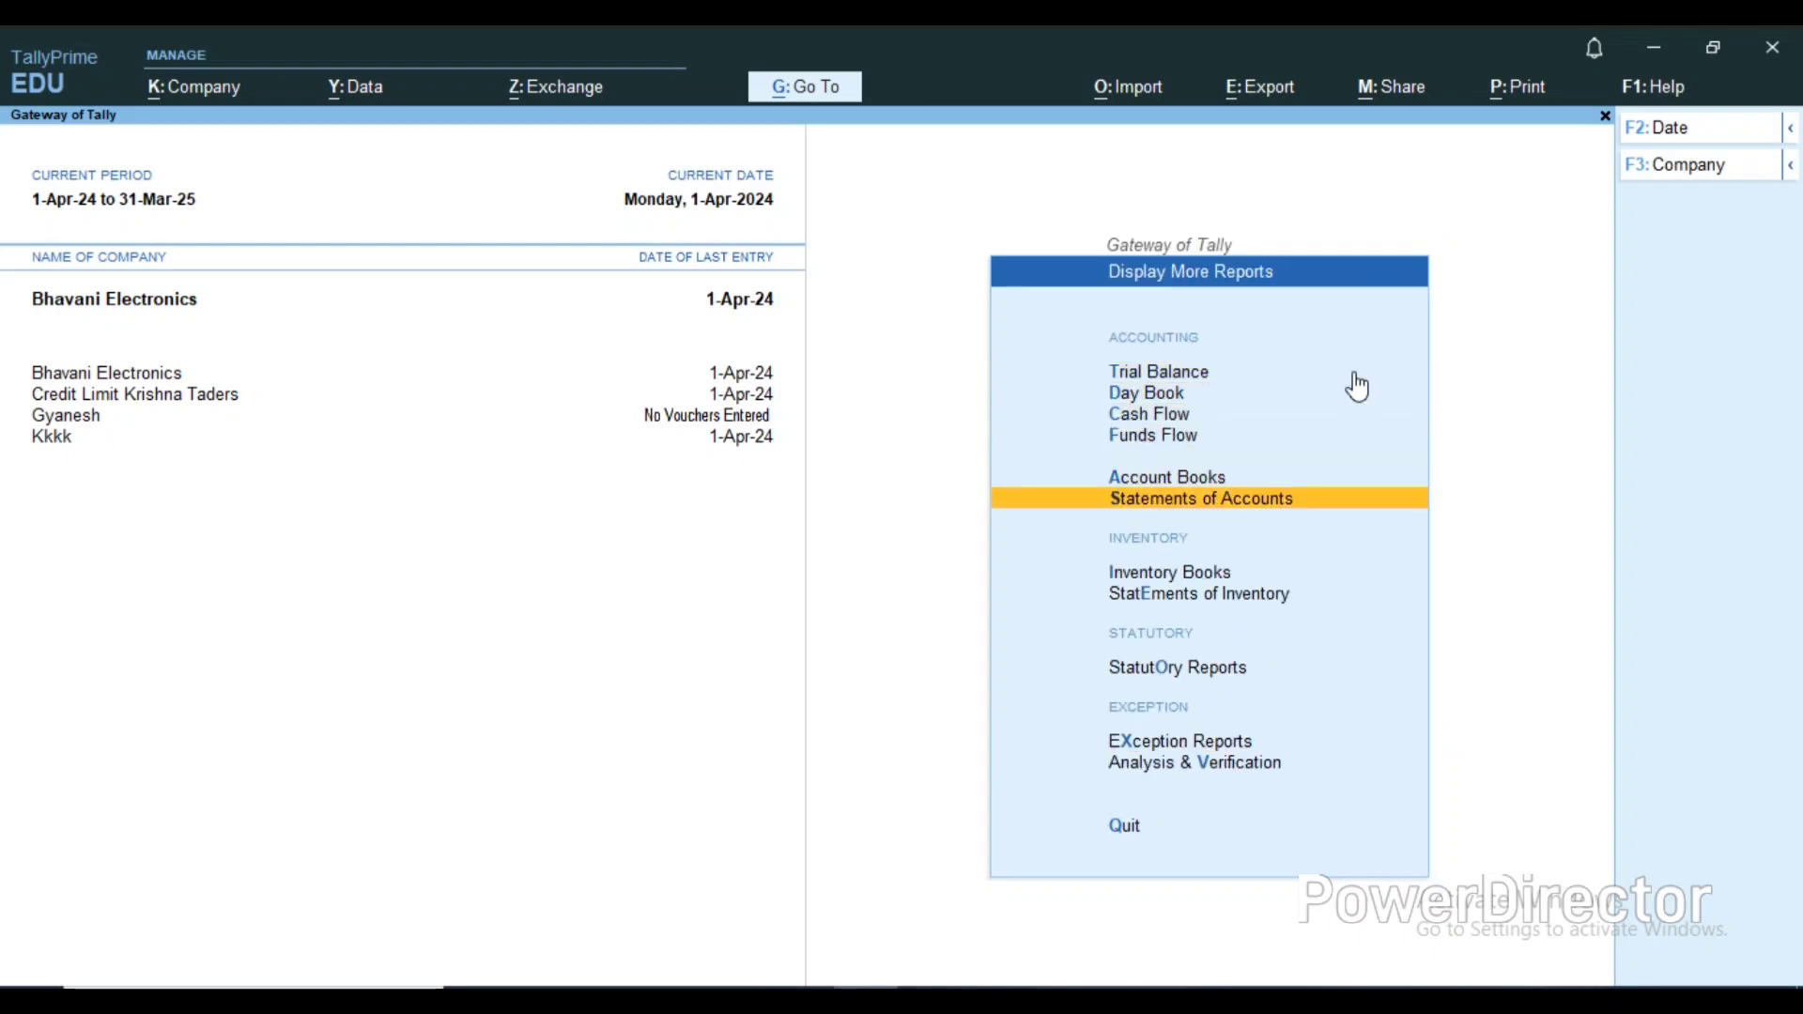
{"action": "key", "text": "Return"}
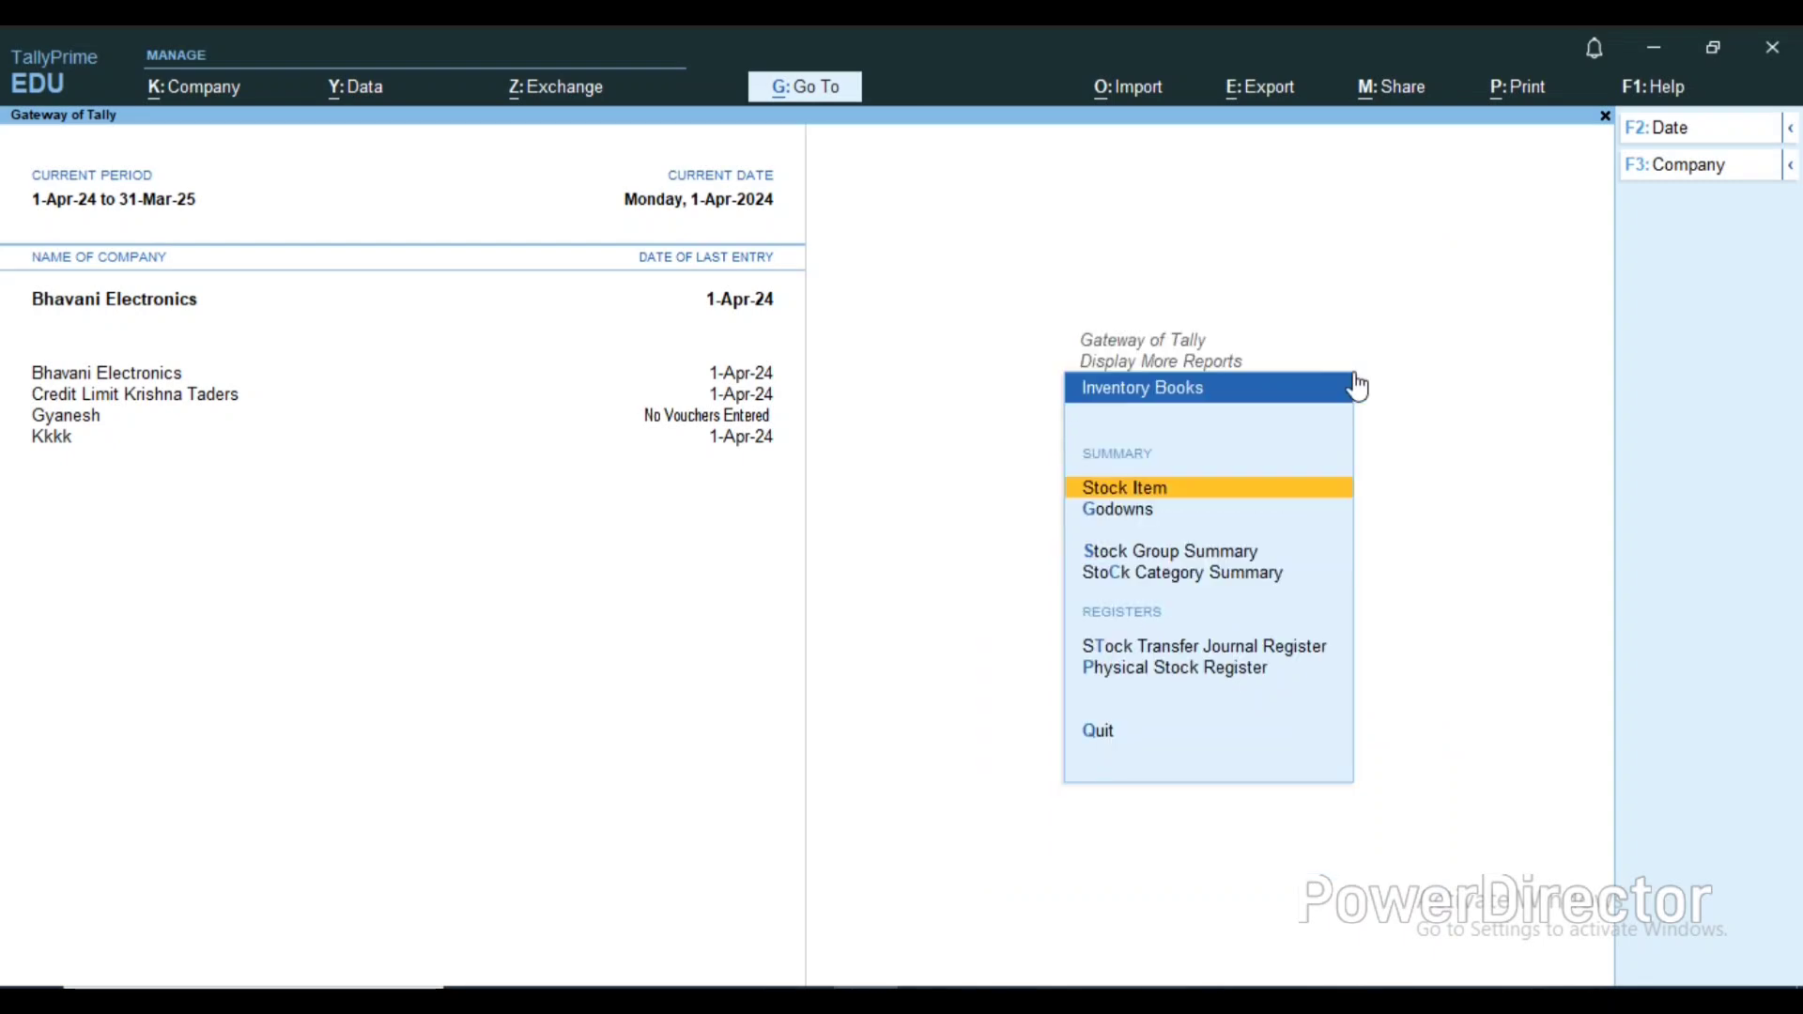
{"action": "key", "text": "Down"}
{"action": "key", "text": "Return"}
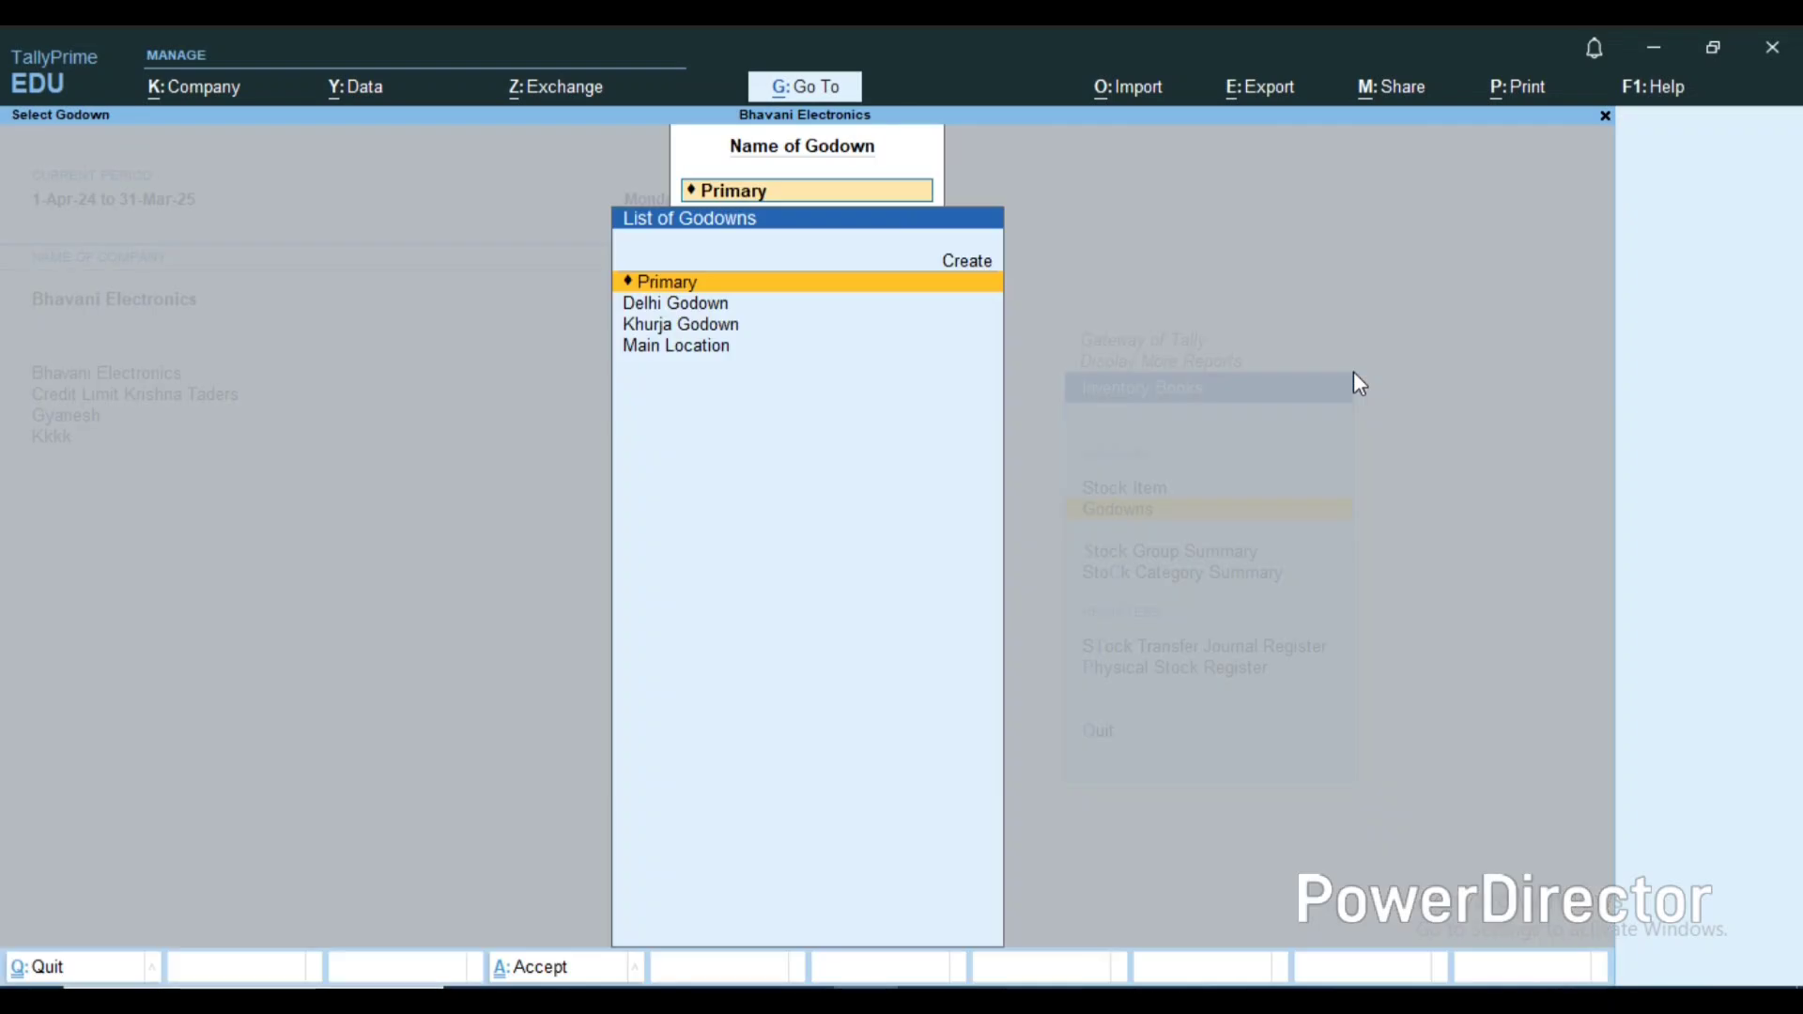
Step: Check the godown summary of Delhi Godown and that of Khurja Godown
{"action": "key", "text": "Down"}
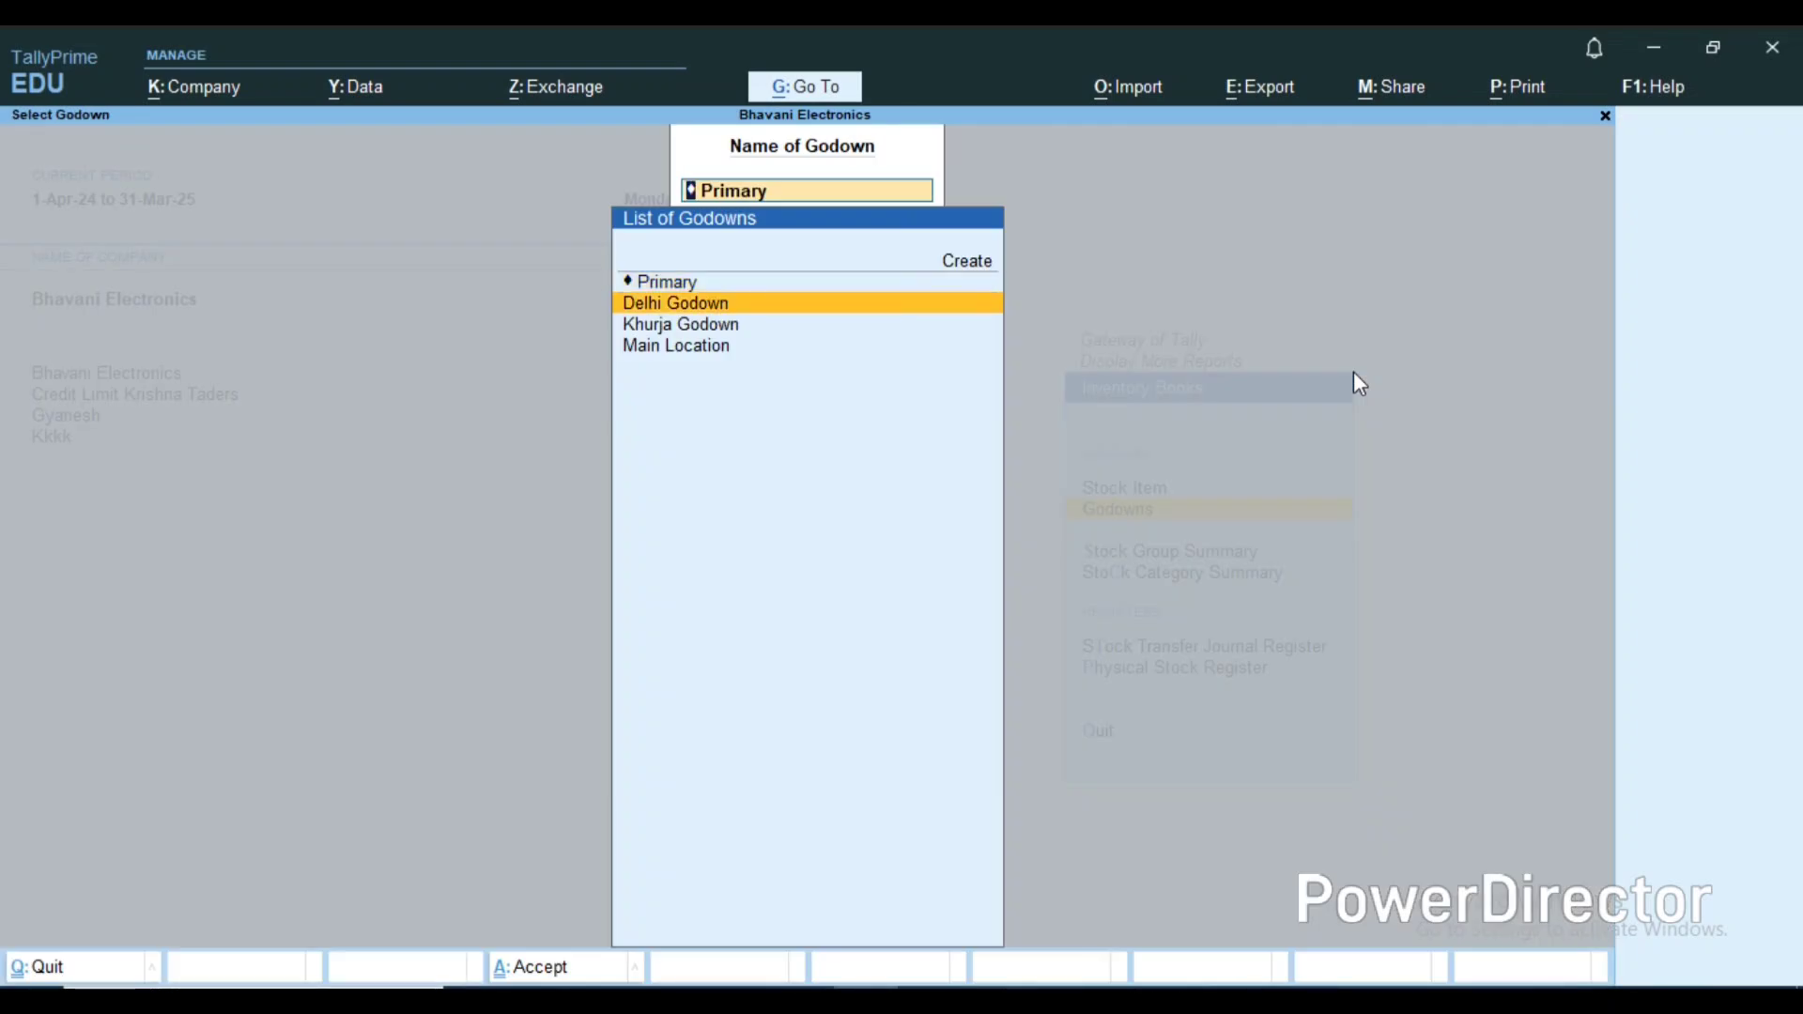
{"action": "key", "text": "Return"}
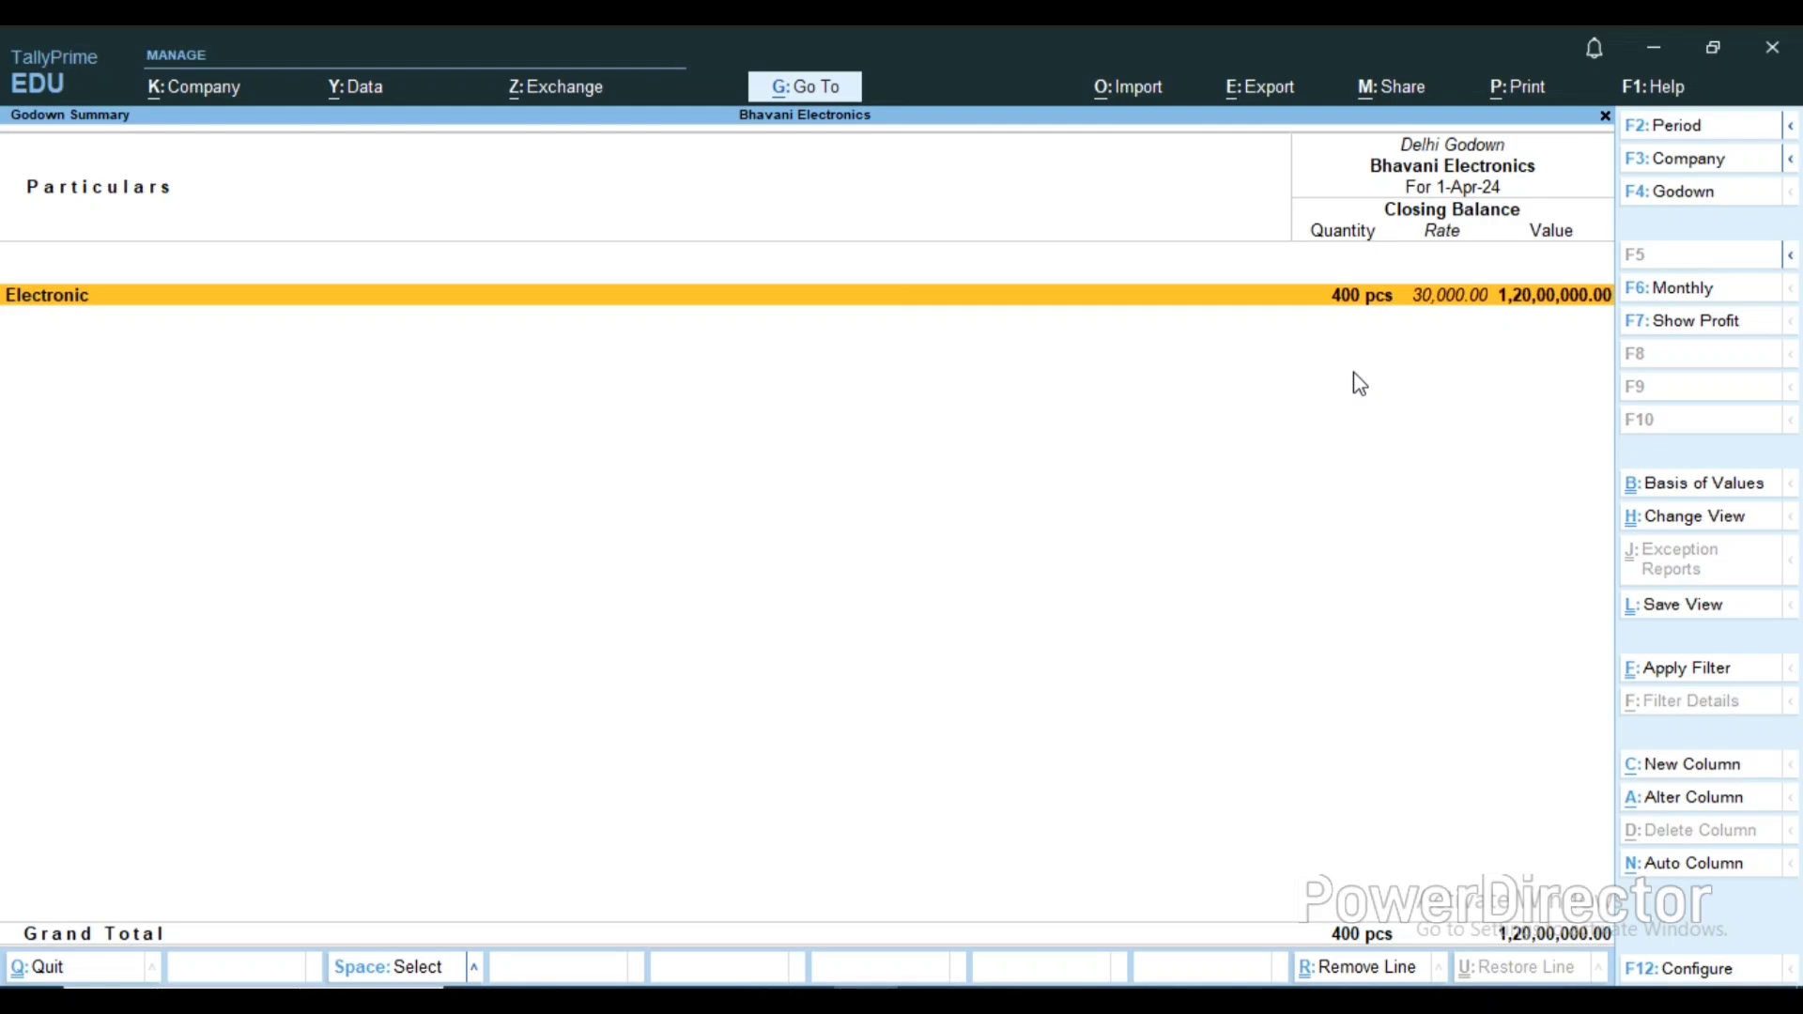
{"action": "key", "text": "Escape"}
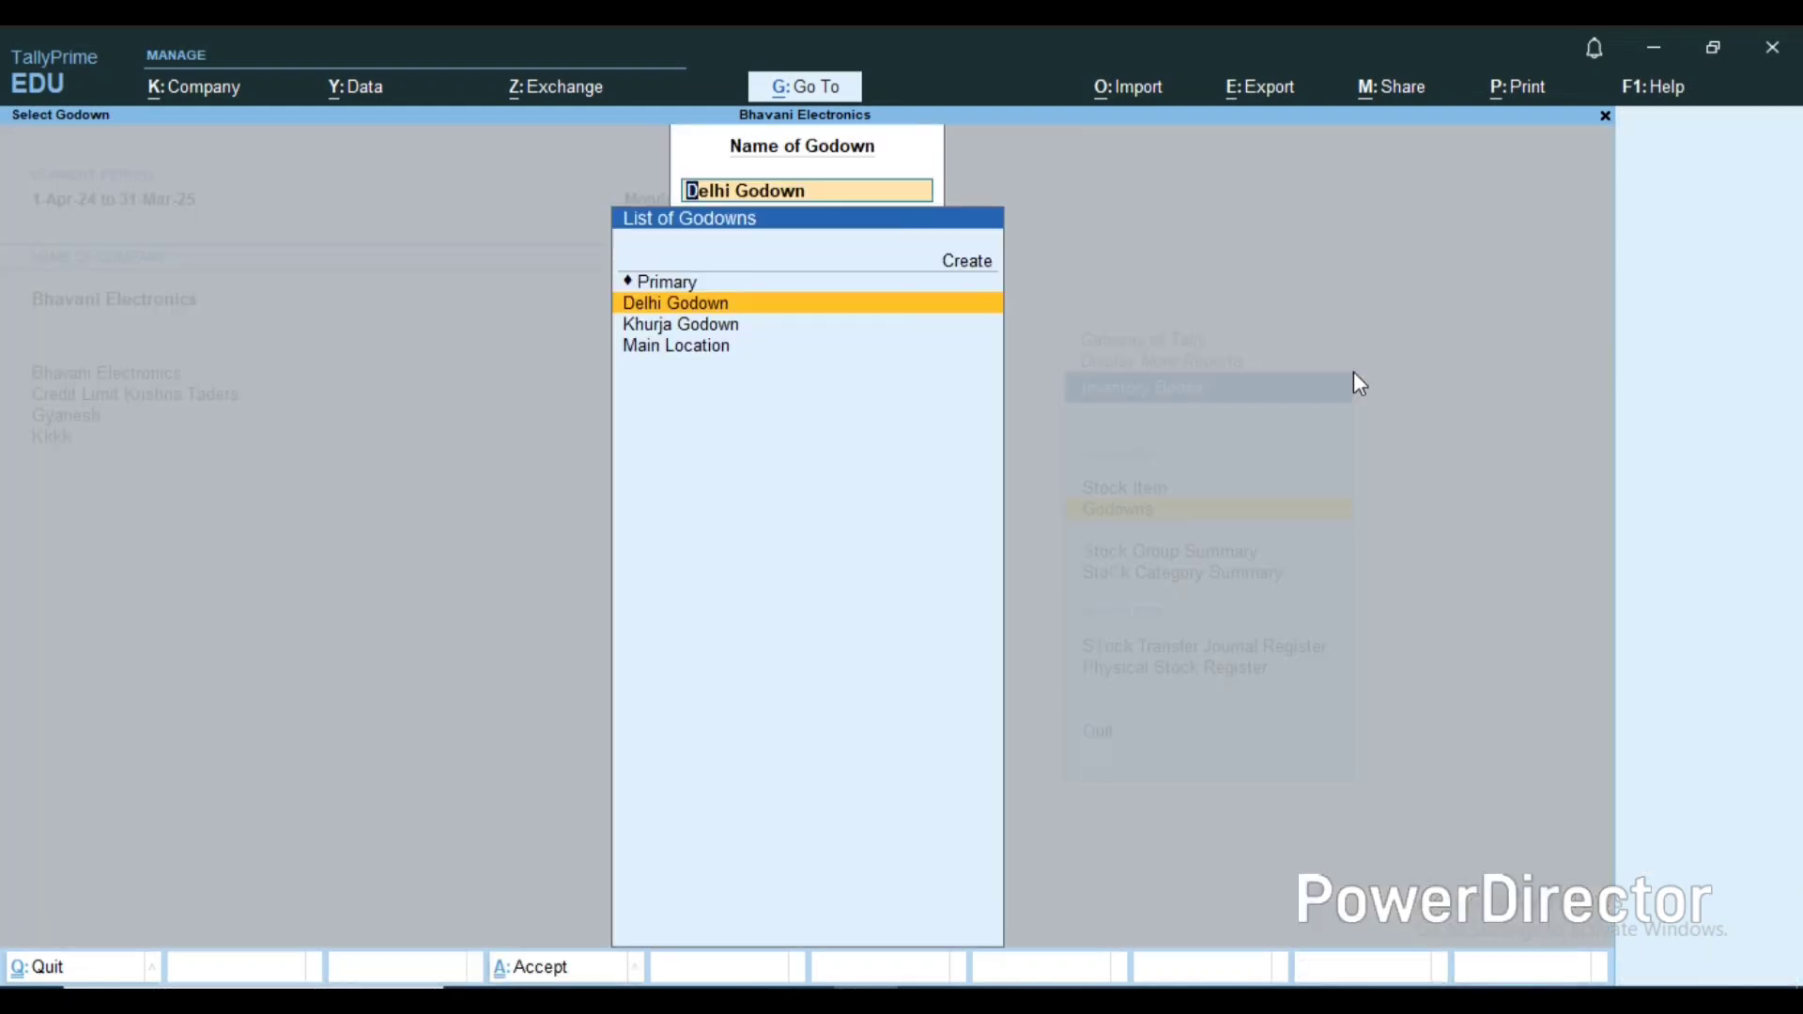
{"action": "key", "text": "Down"}
{"action": "key", "text": "Return"}
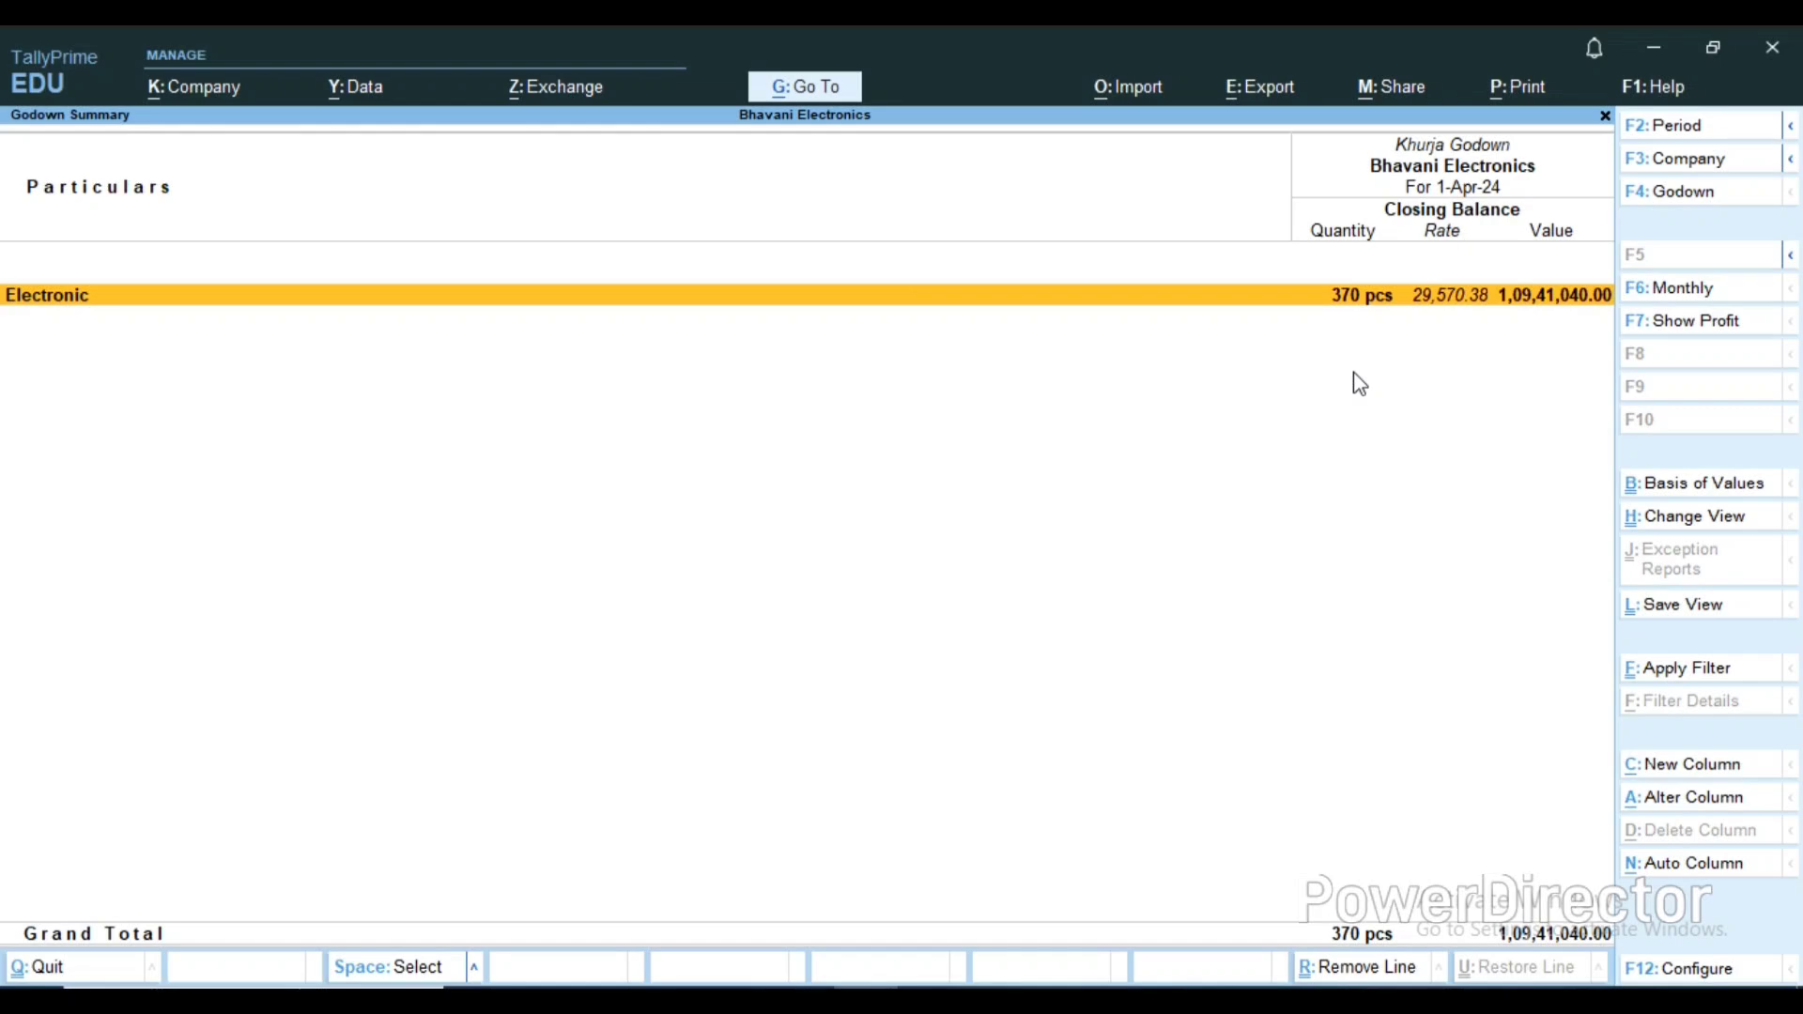
Step: Open the Primary godown summary and drill down to Laptop's monthly summary in Delhi Godown
{"action": "key", "text": "Escape"}
{"action": "key", "text": "Up"}
{"action": "key", "text": "Up"}
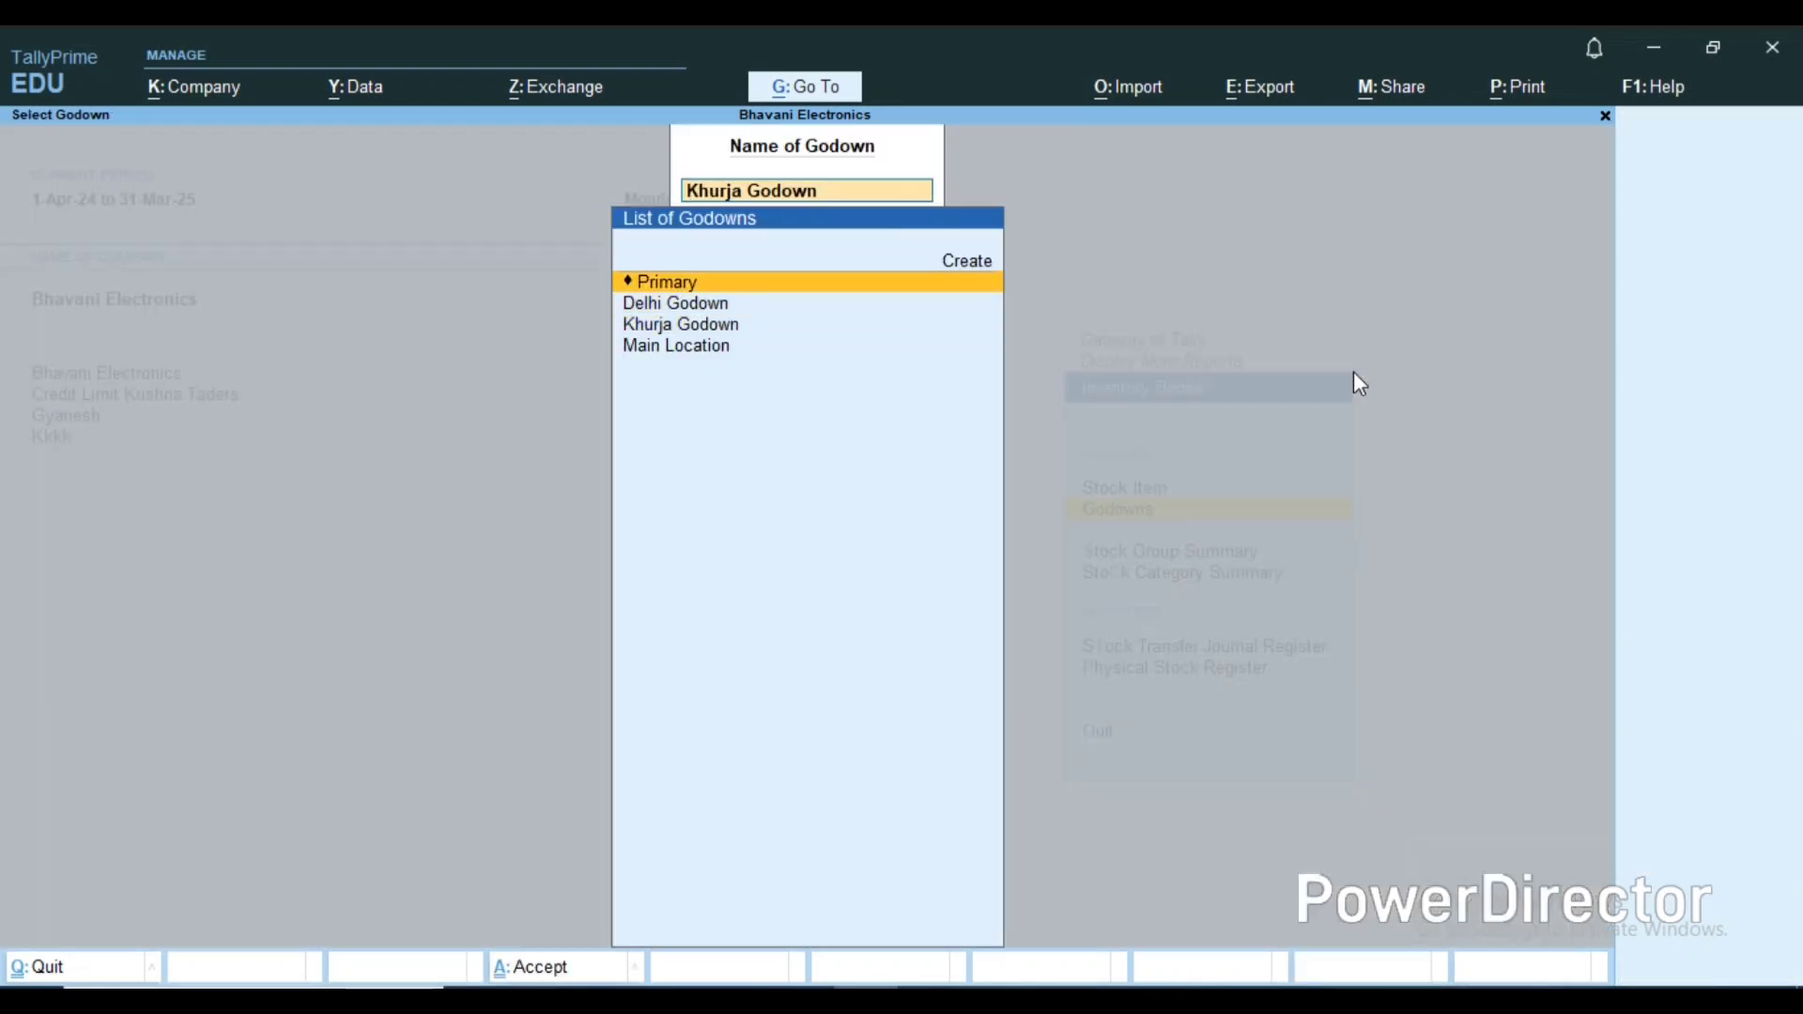
{"action": "key", "text": "Return"}
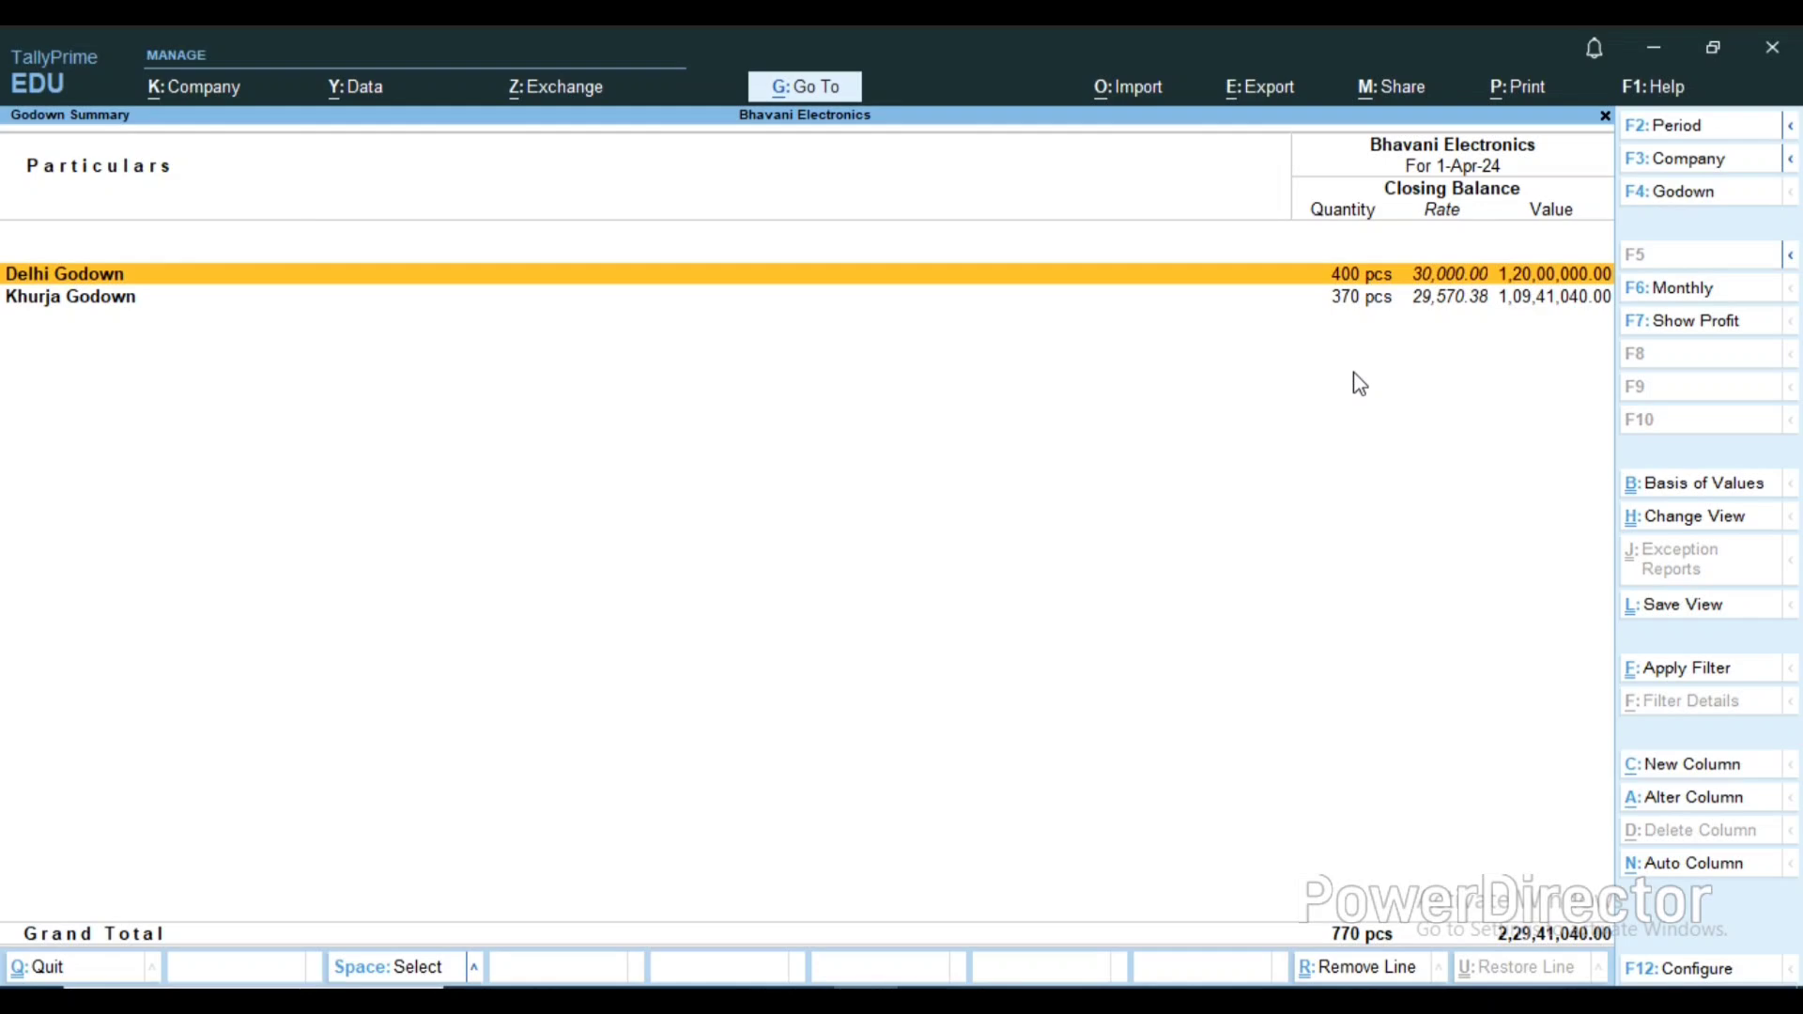
{"action": "key", "text": "Return"}
{"action": "key", "text": "Return"}
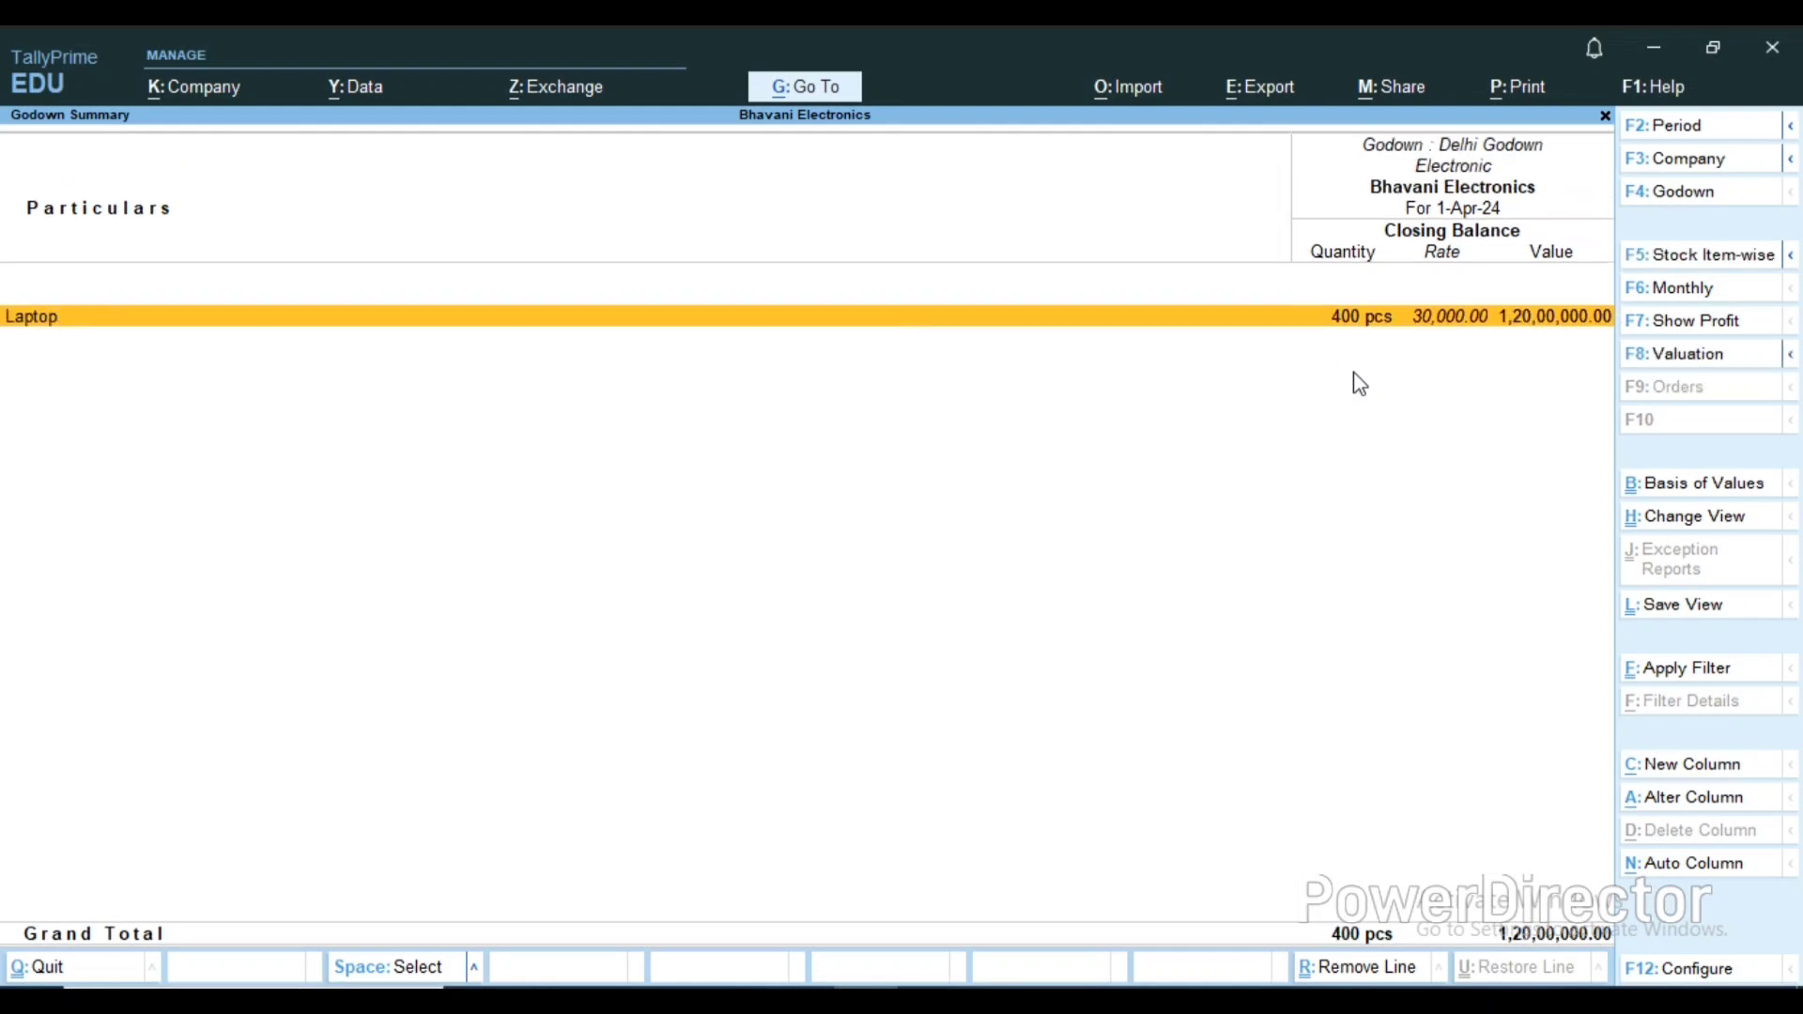
{"action": "key", "text": "Return"}
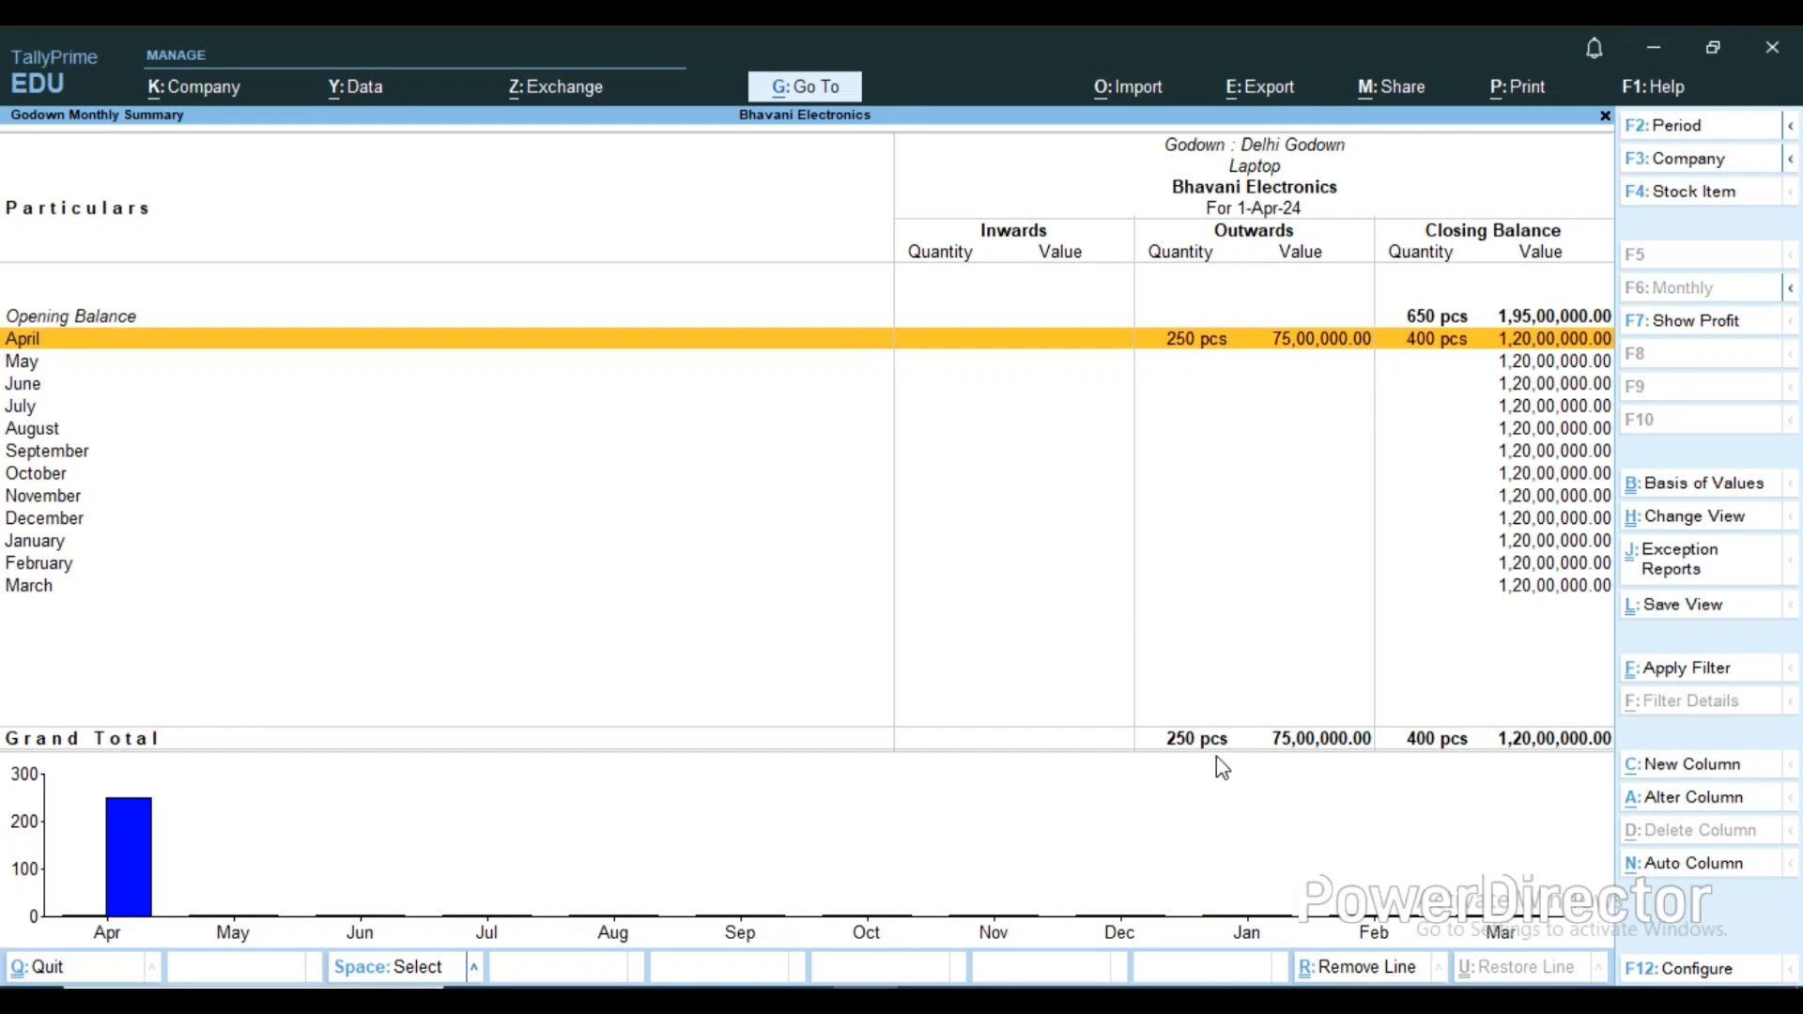
Step: Return to the summary of all godowns and drill down to Laptop's monthly summary in Khurja Godown
{"action": "key", "text": "Escape"}
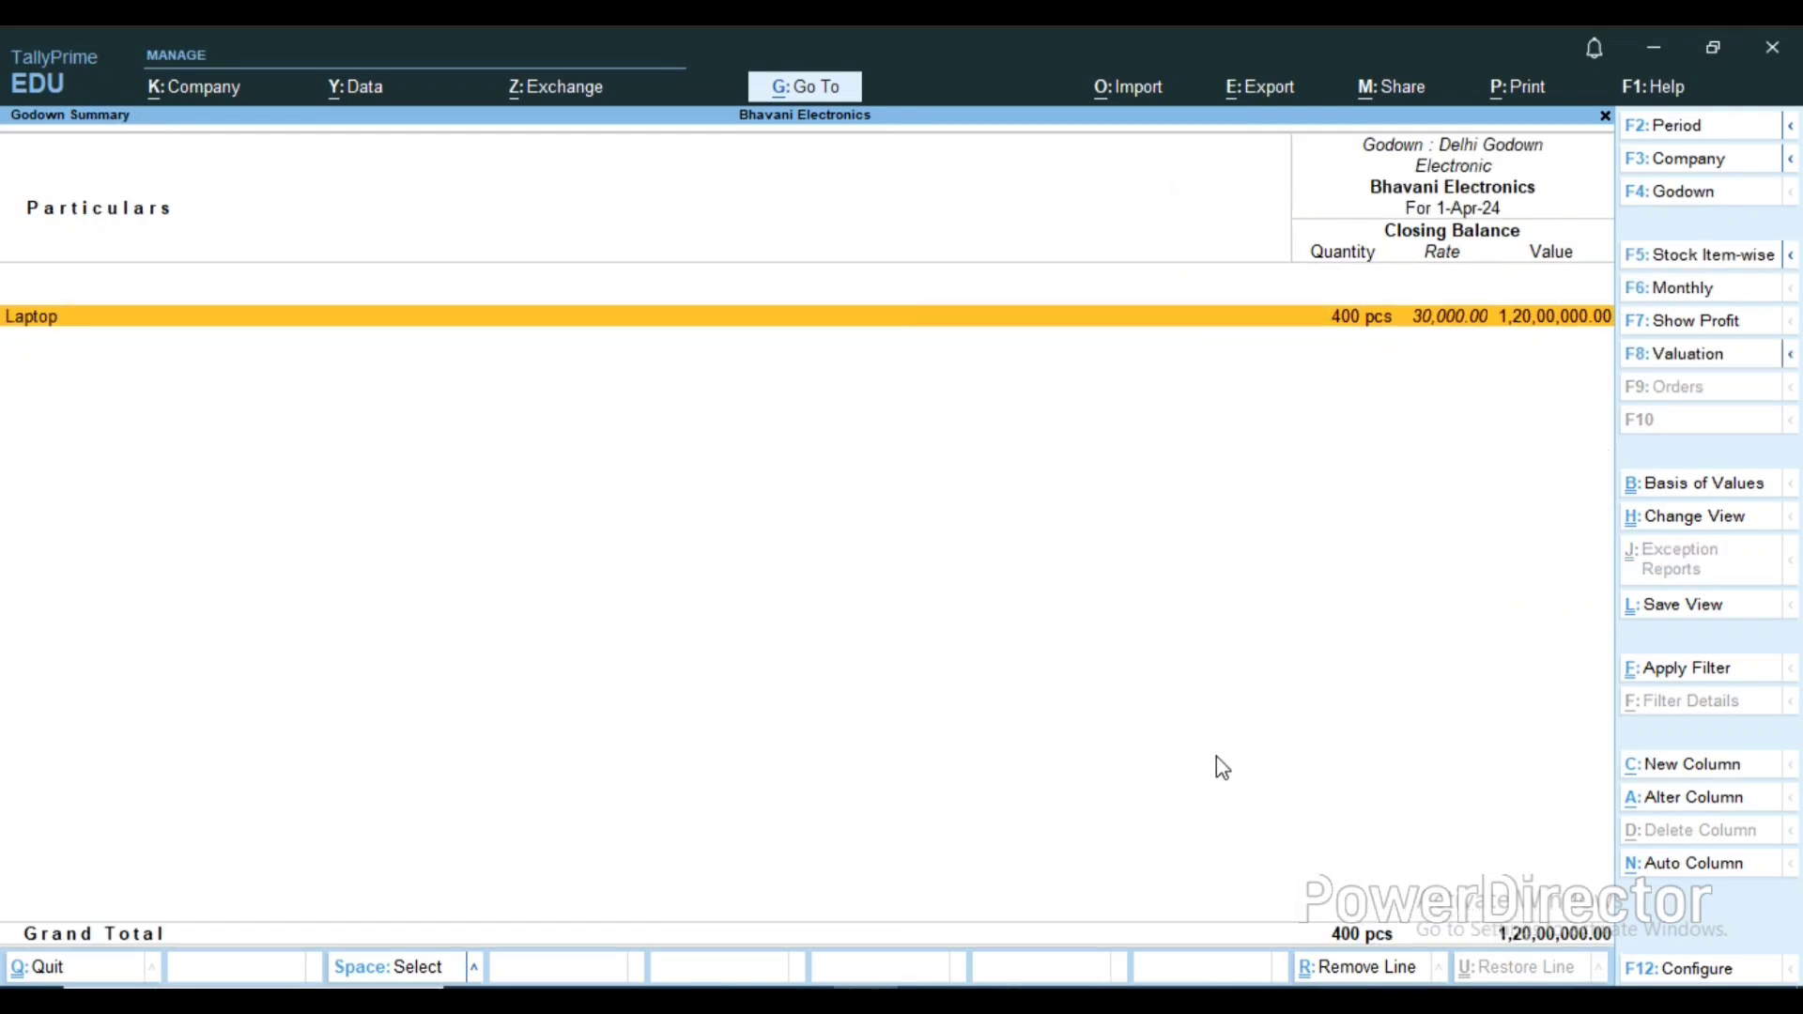
{"action": "key", "text": "Escape"}
{"action": "key", "text": "Escape"}
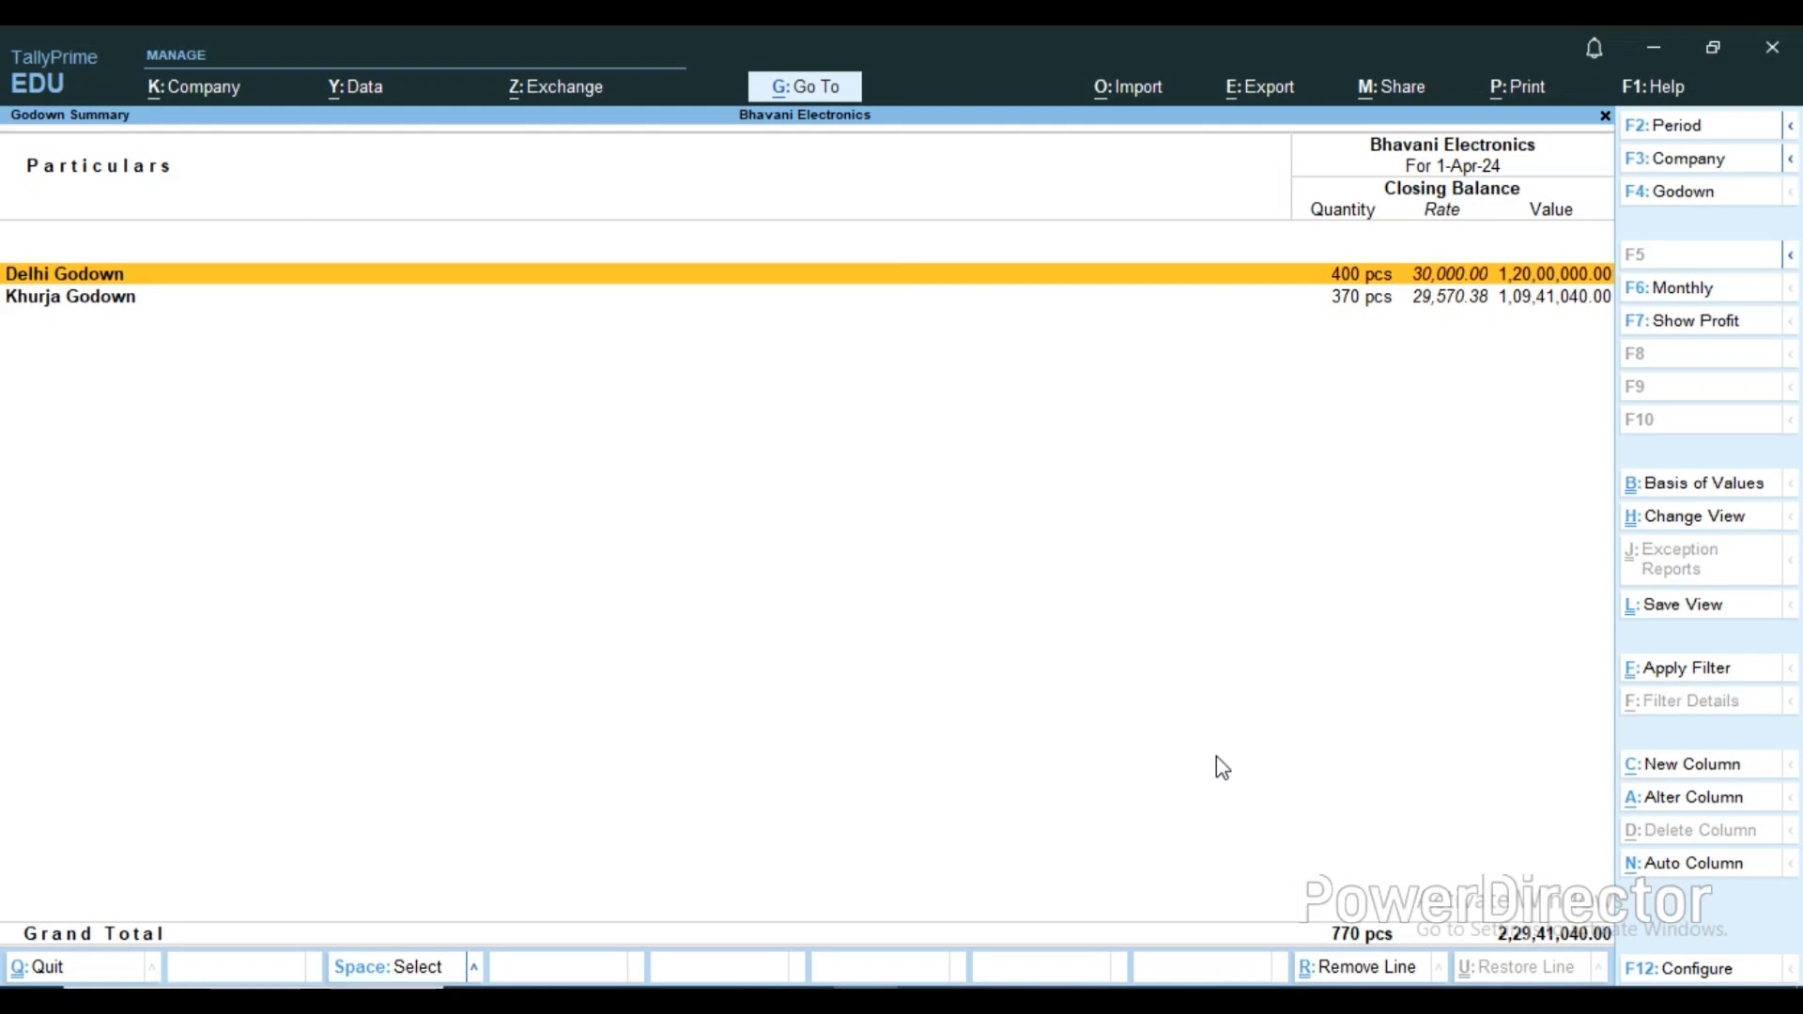
{"action": "key", "text": "Down"}
{"action": "key", "text": "Return"}
{"action": "key", "text": "Return"}
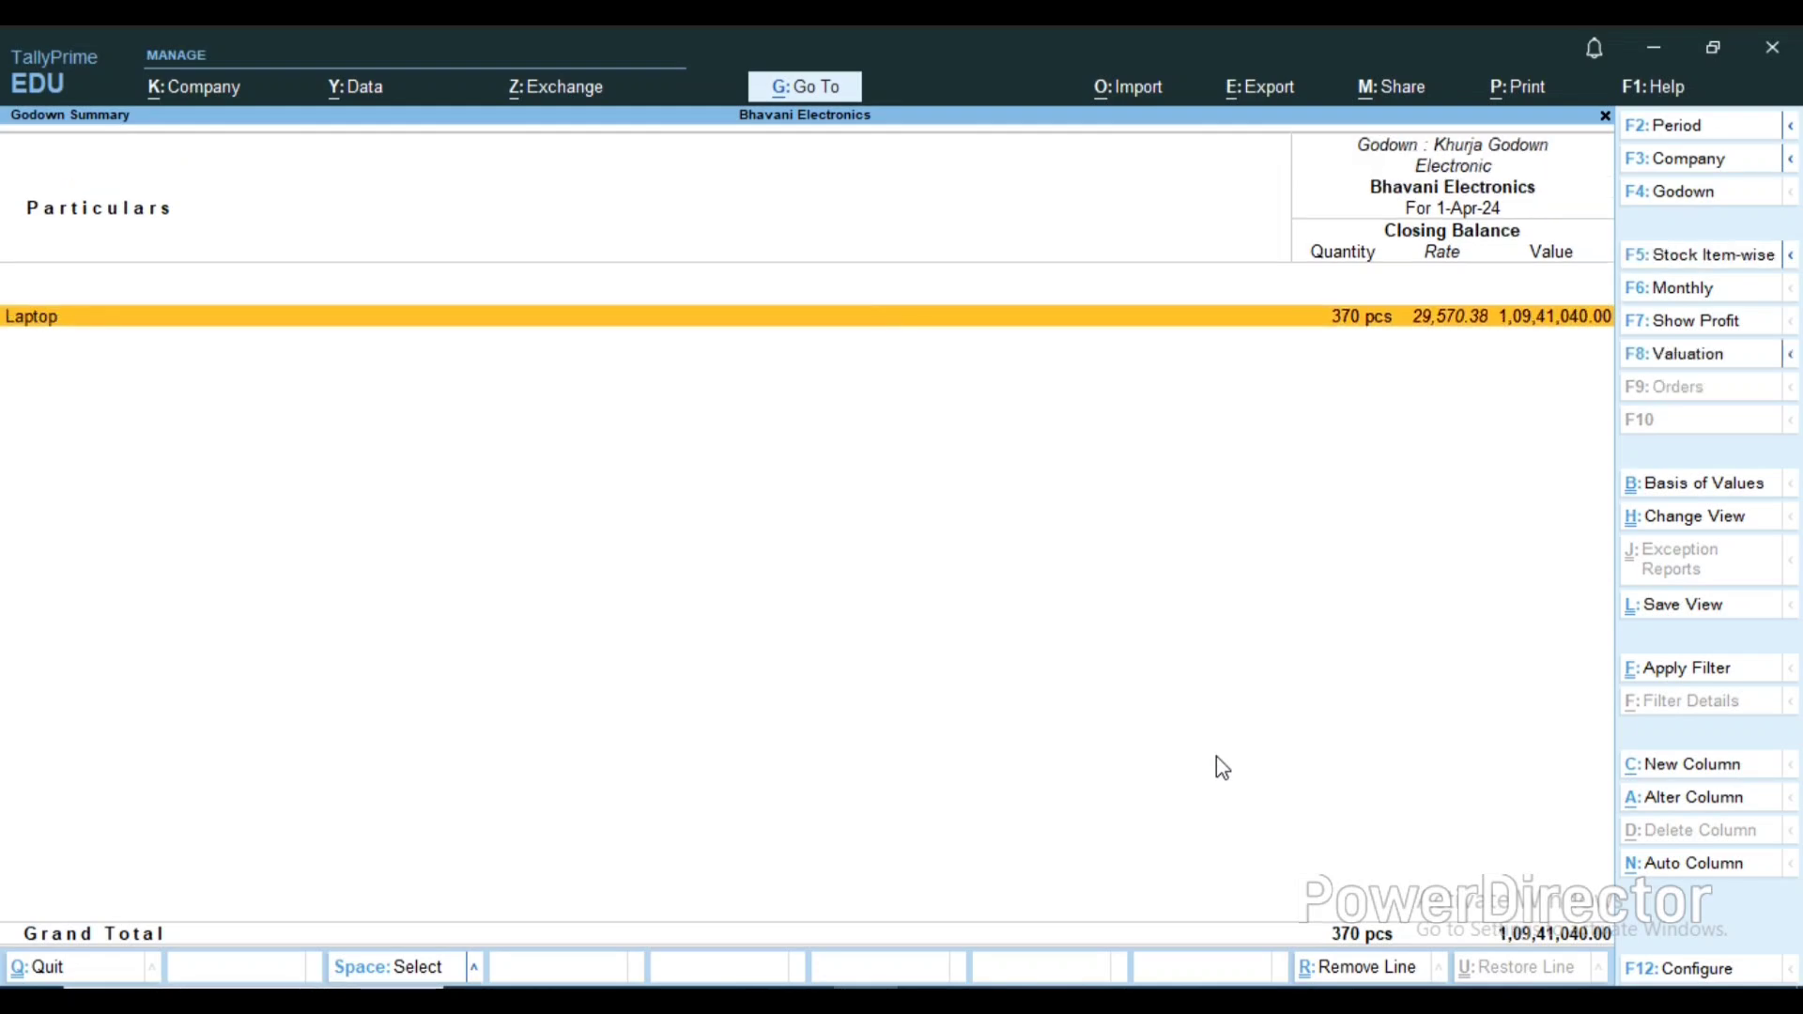
{"action": "key", "text": "Return"}
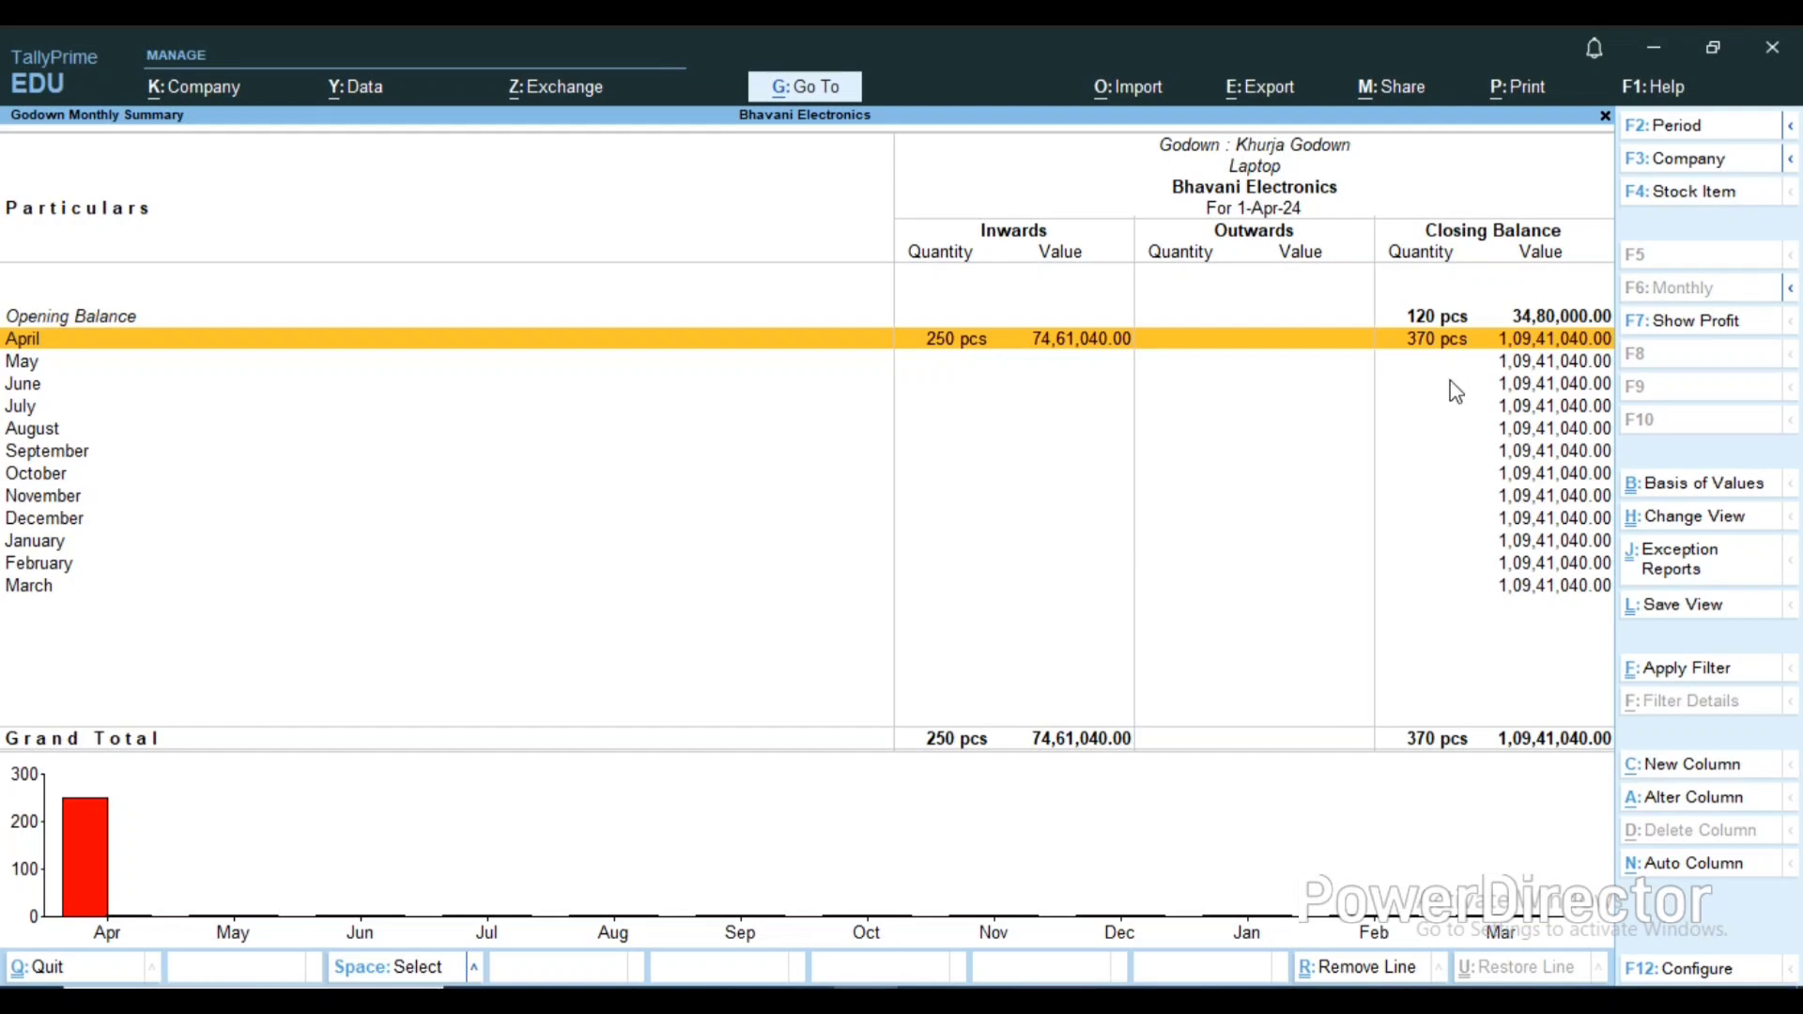
Step: Close the godown reports, open the Day Book, and view the Laptop stock journal voucher with its narration
{"action": "key", "text": "Escape"}
{"action": "key", "text": "Escape"}
{"action": "key", "text": "Escape"}
{"action": "key", "text": "Escape"}
{"action": "key", "text": "Escape"}
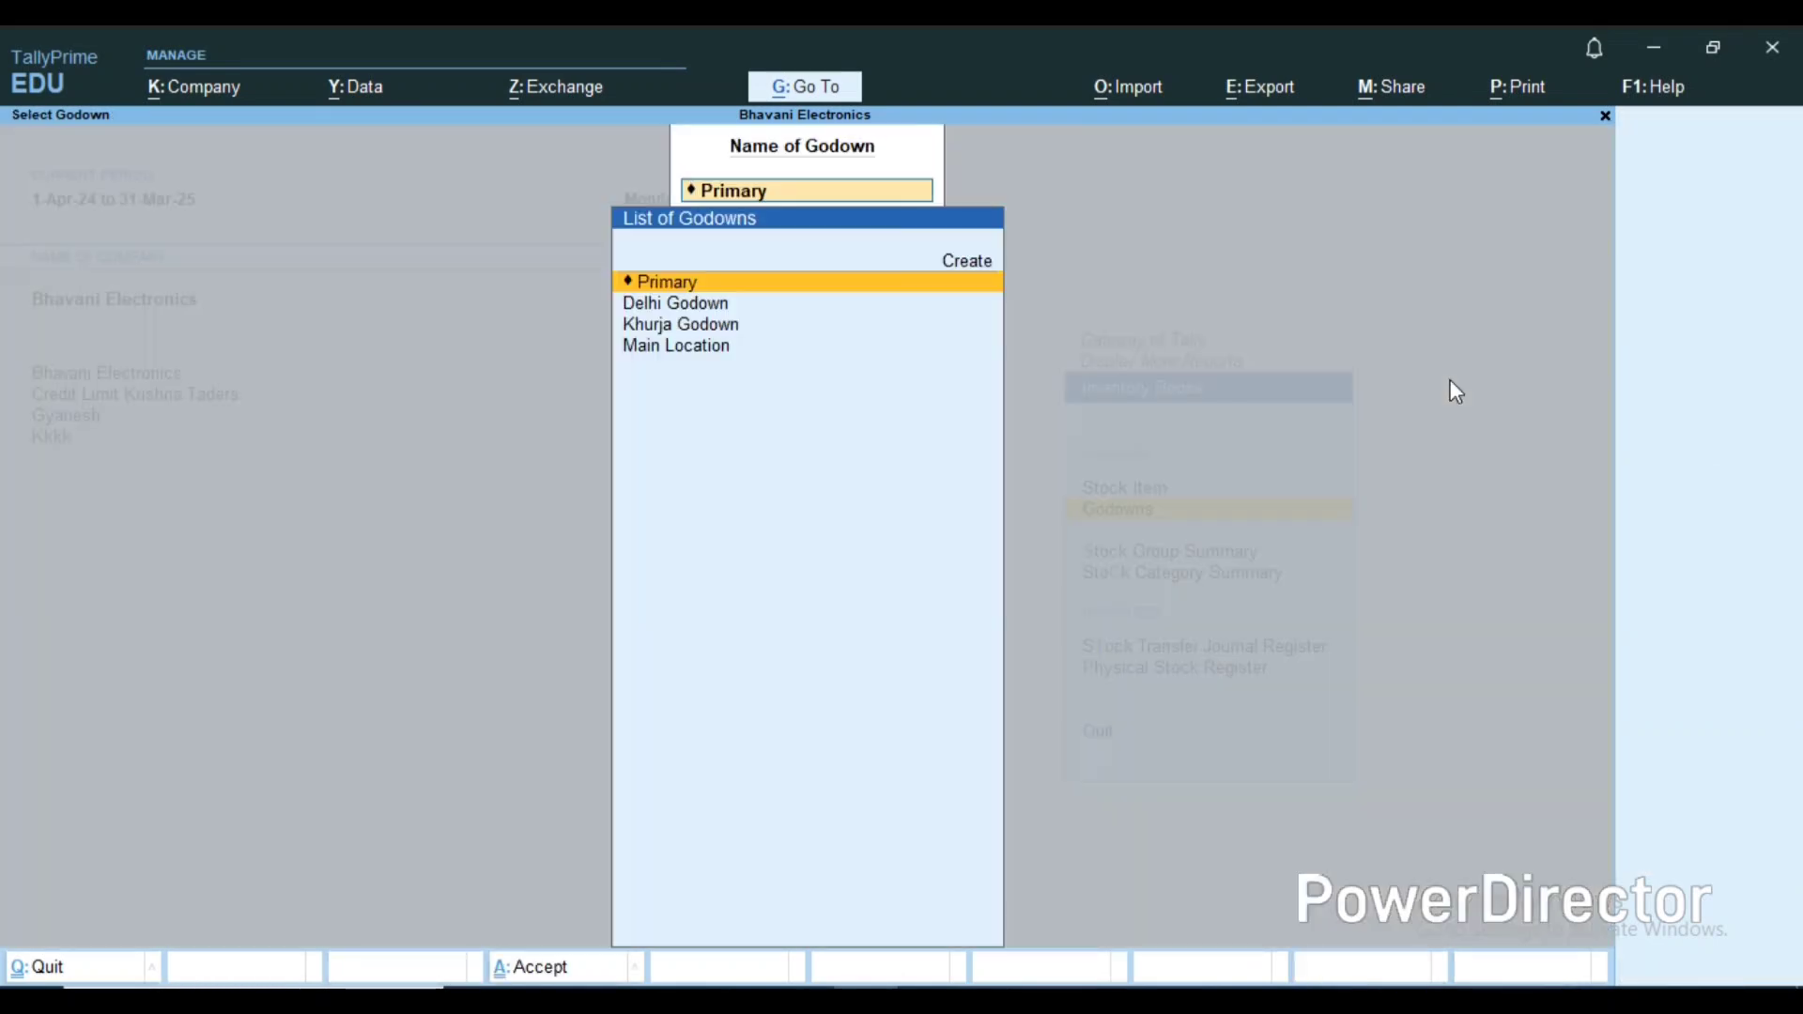
{"action": "key", "text": "Escape"}
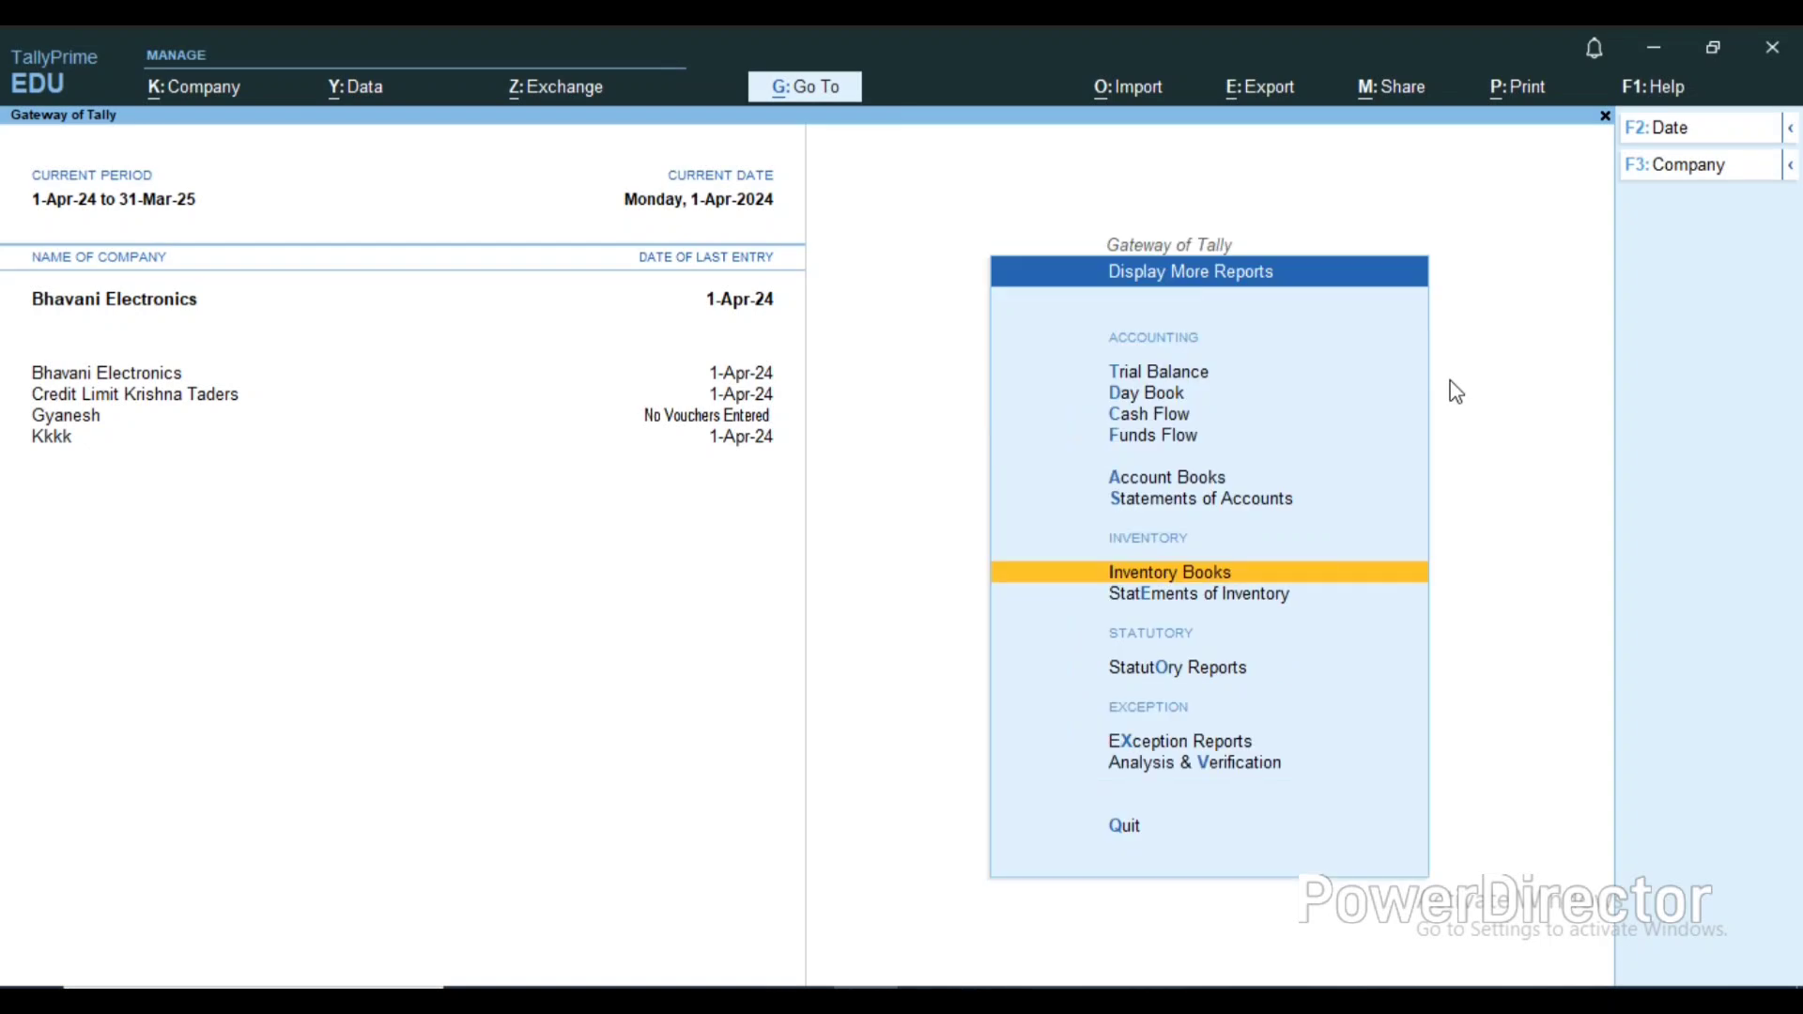
{"action": "key", "text": "Down"}
{"action": "key", "text": "Down"}
{"action": "key", "text": "Up"}
{"action": "key", "text": "Up"}
{"action": "key", "text": "Up"}
{"action": "key", "text": "Up"}
{"action": "key", "text": "Up"}
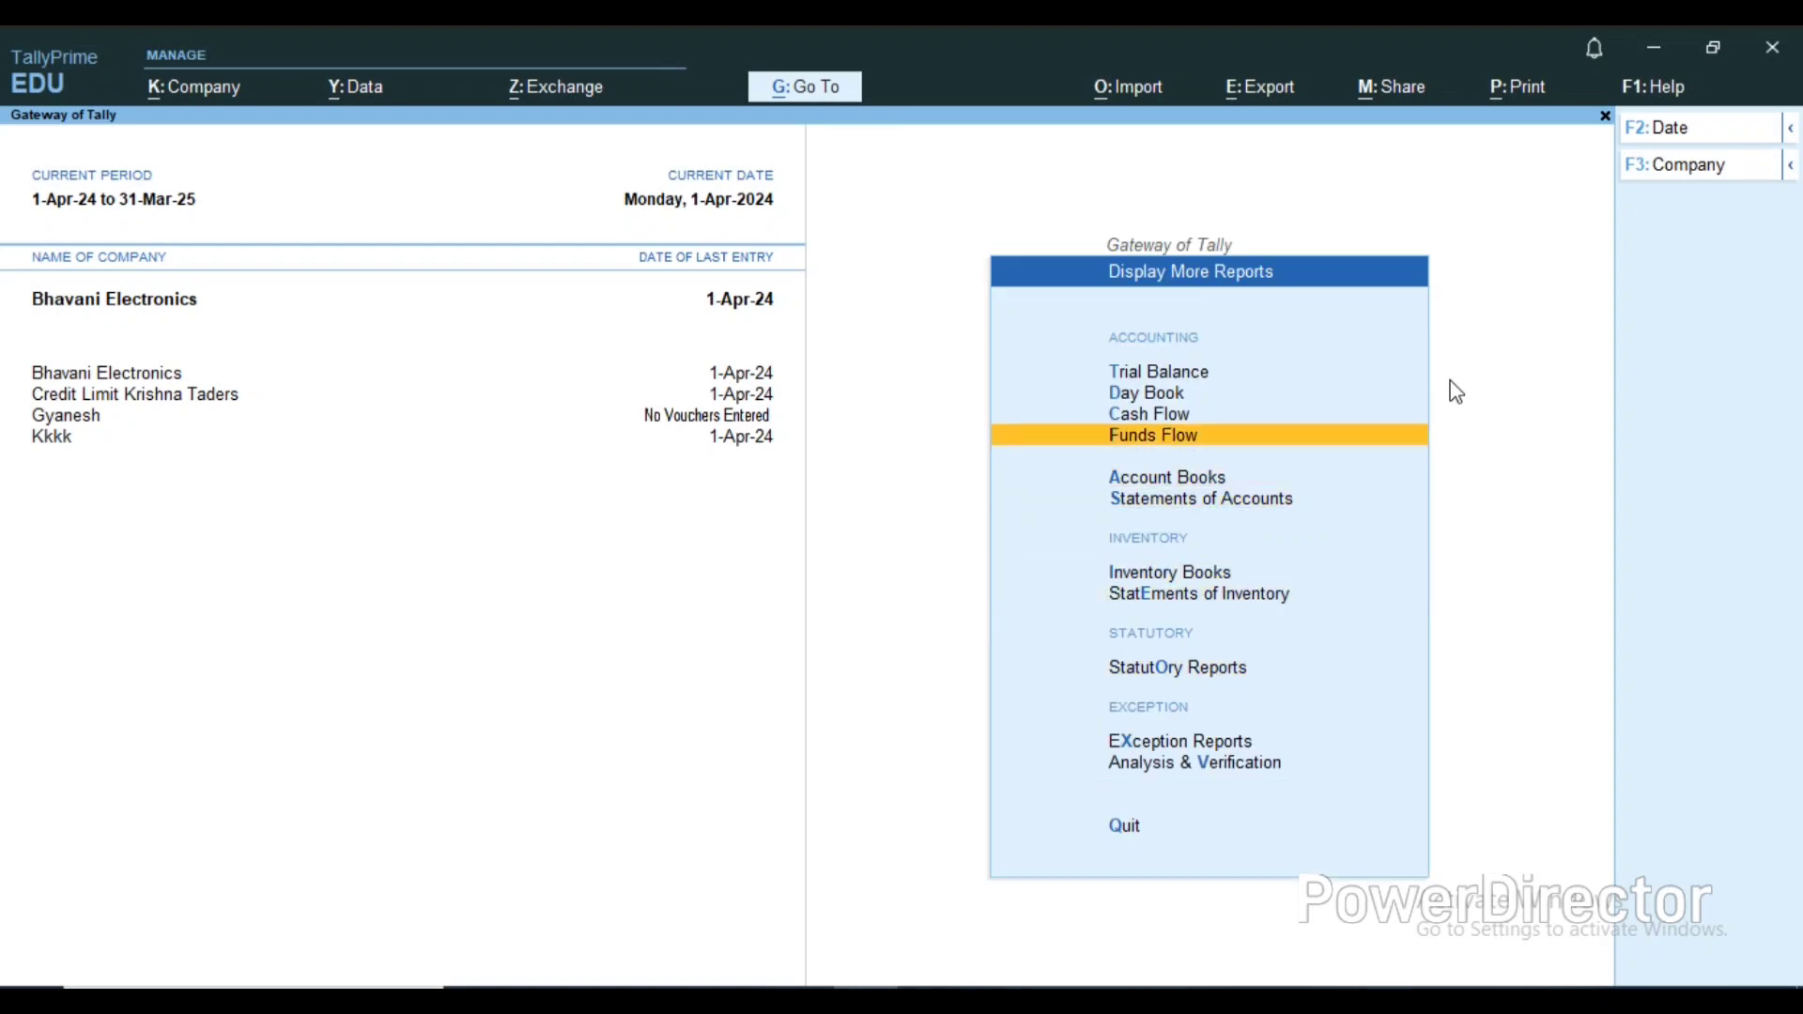
{"action": "key", "text": "Up"}
{"action": "key", "text": "Up"}
{"action": "key", "text": "Return"}
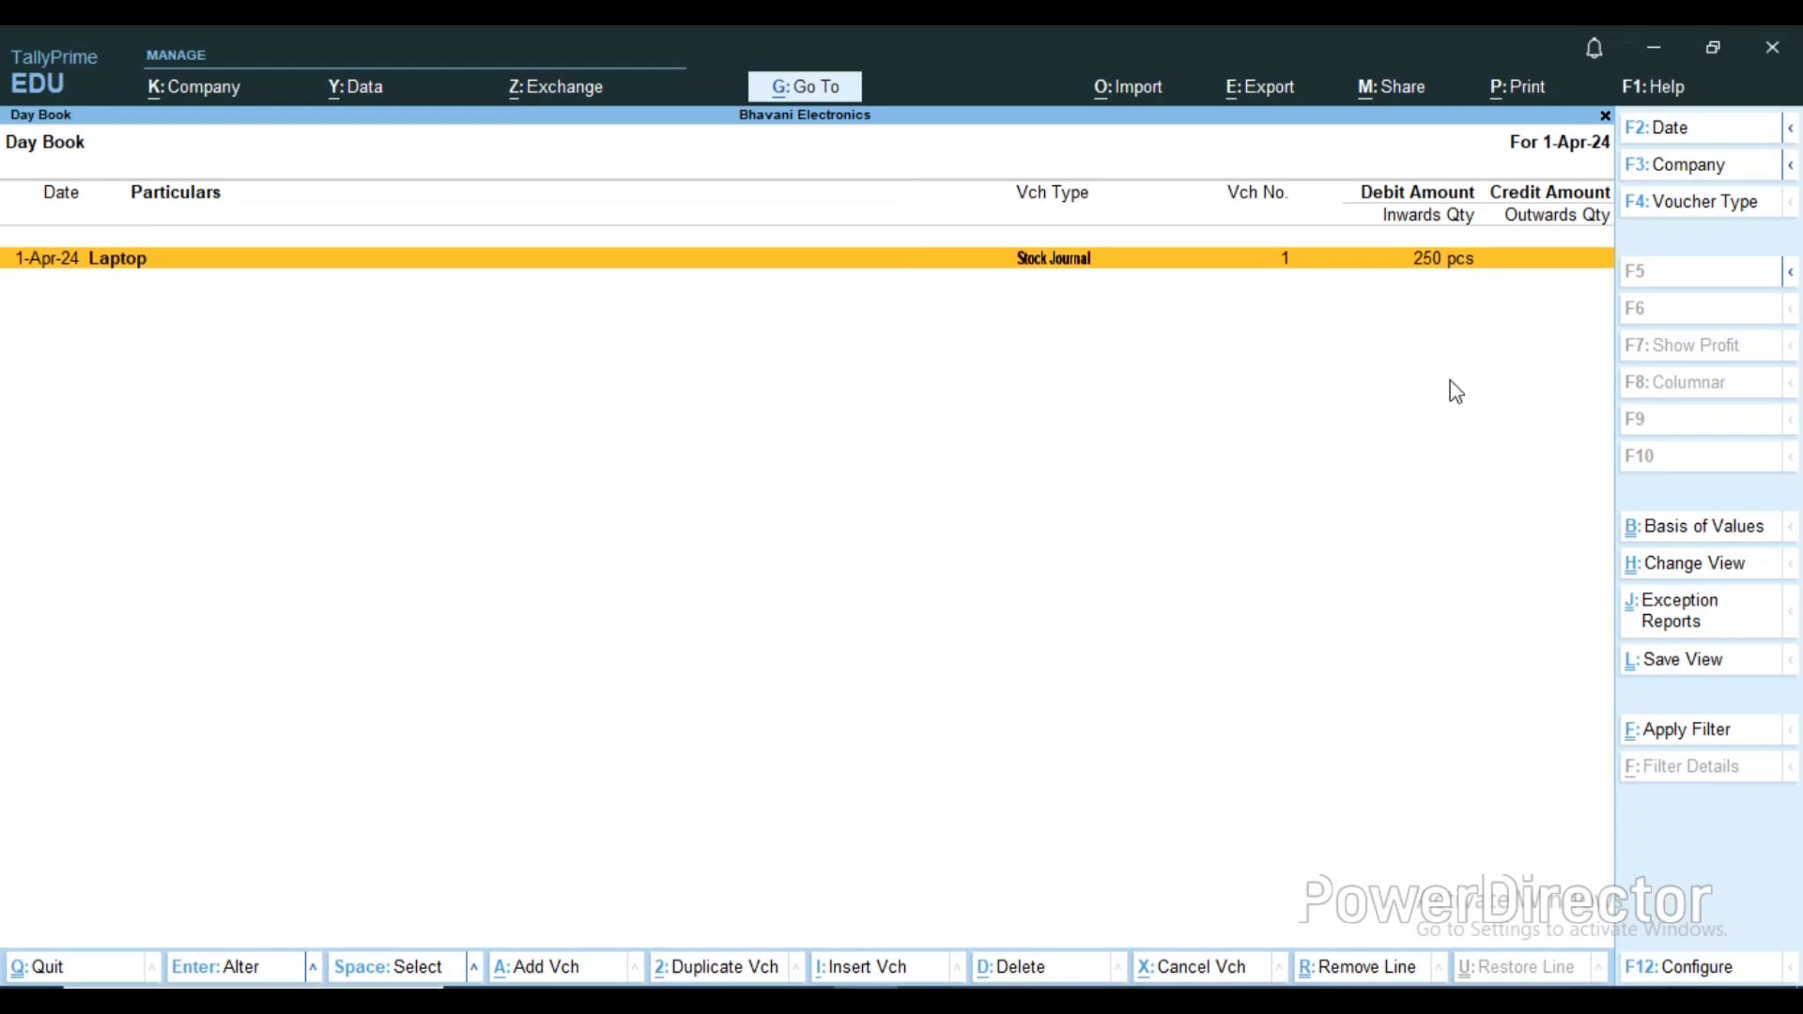
{"action": "key", "text": "Return"}
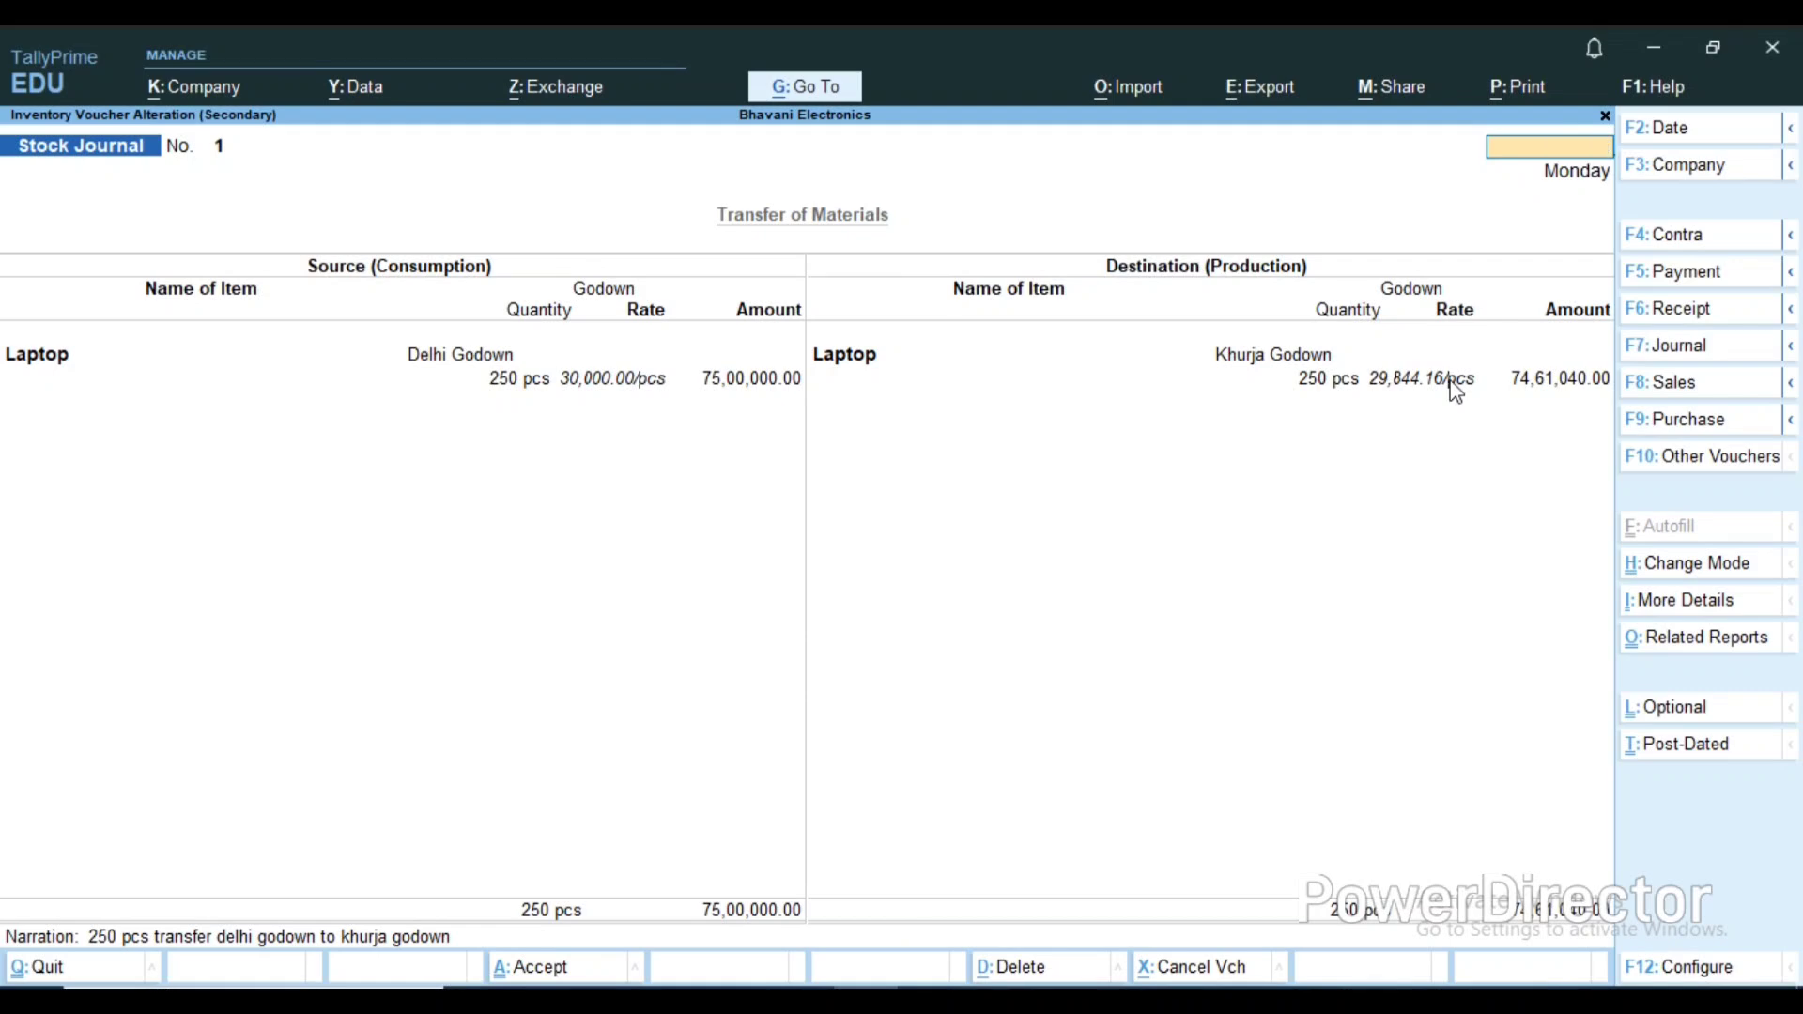
Step: Leave the Day Book, open the Stock Summary, and drill down through Electronic and Laptop to the April vouchers
{"action": "key", "text": "Escape"}
{"action": "key", "text": "Return"}
{"action": "key", "text": "Escape"}
{"action": "key", "text": "Down"}
{"action": "key", "text": "Down"}
{"action": "key", "text": "Down"}
{"action": "key", "text": "Down"}
{"action": "key", "text": "Down"}
{"action": "key", "text": "Down"}
{"action": "key", "text": "Down"}
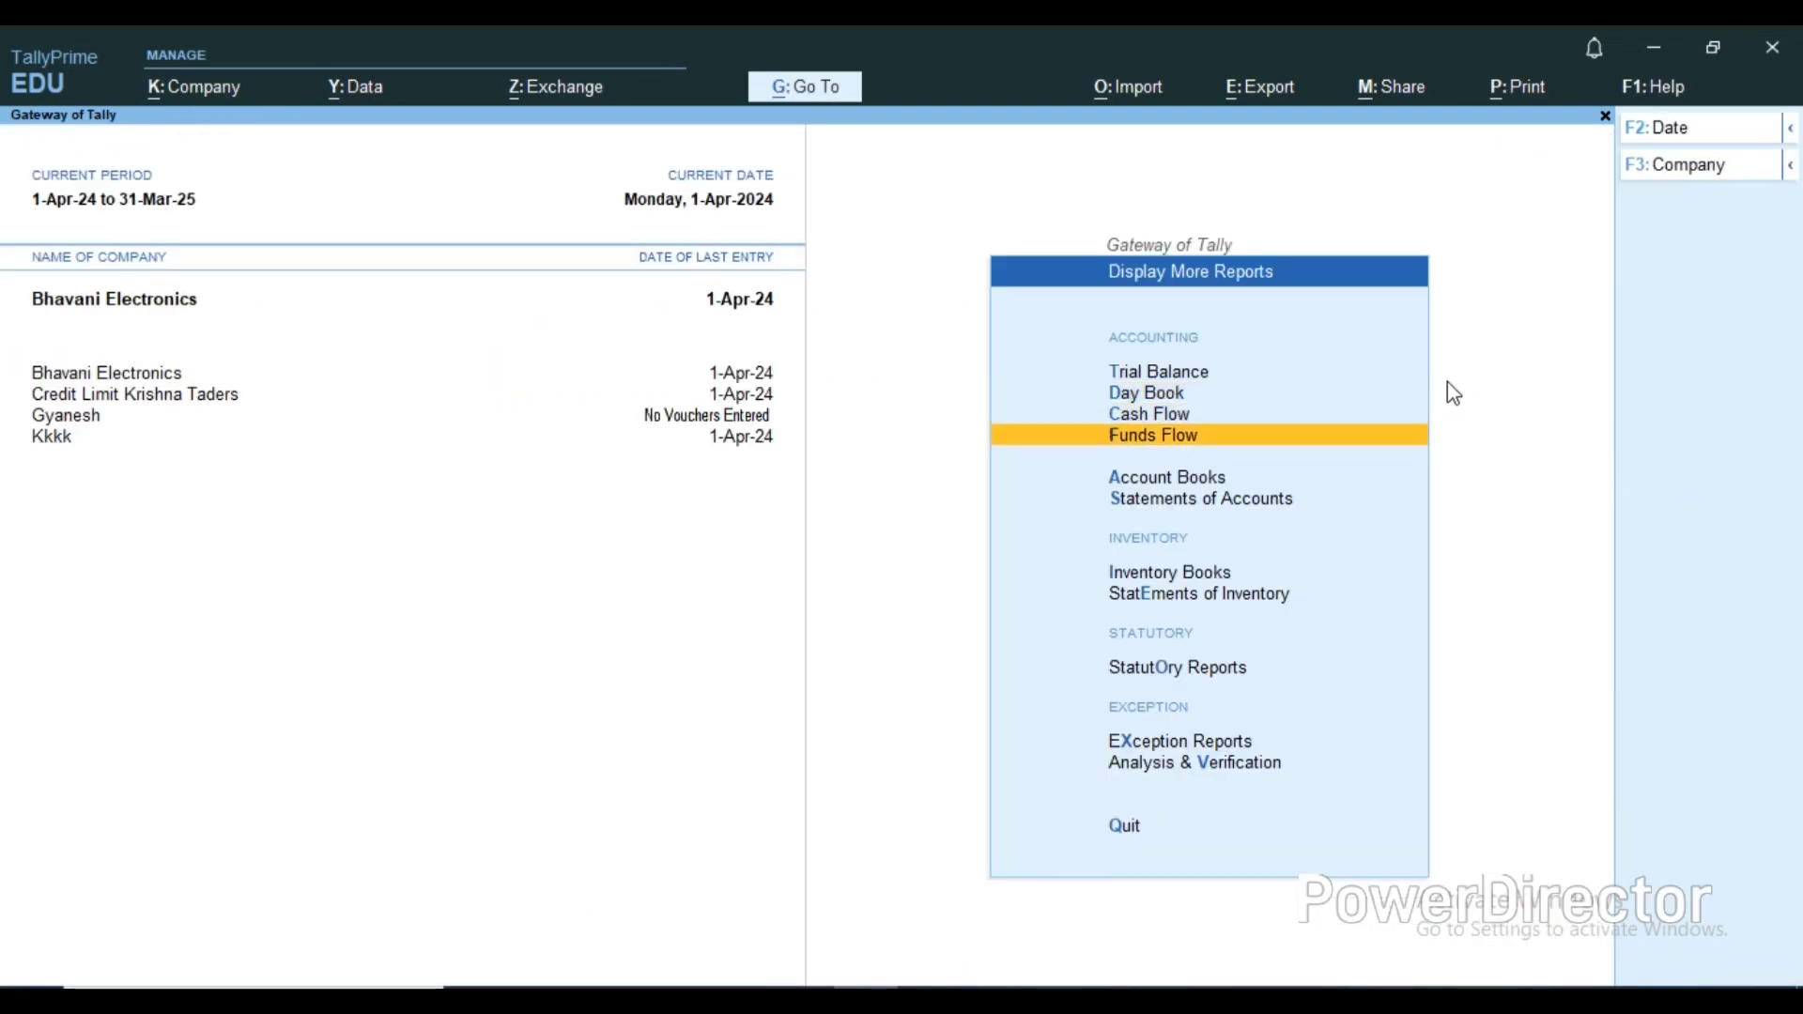
{"action": "key", "text": "Up"}
{"action": "key", "text": "Escape"}
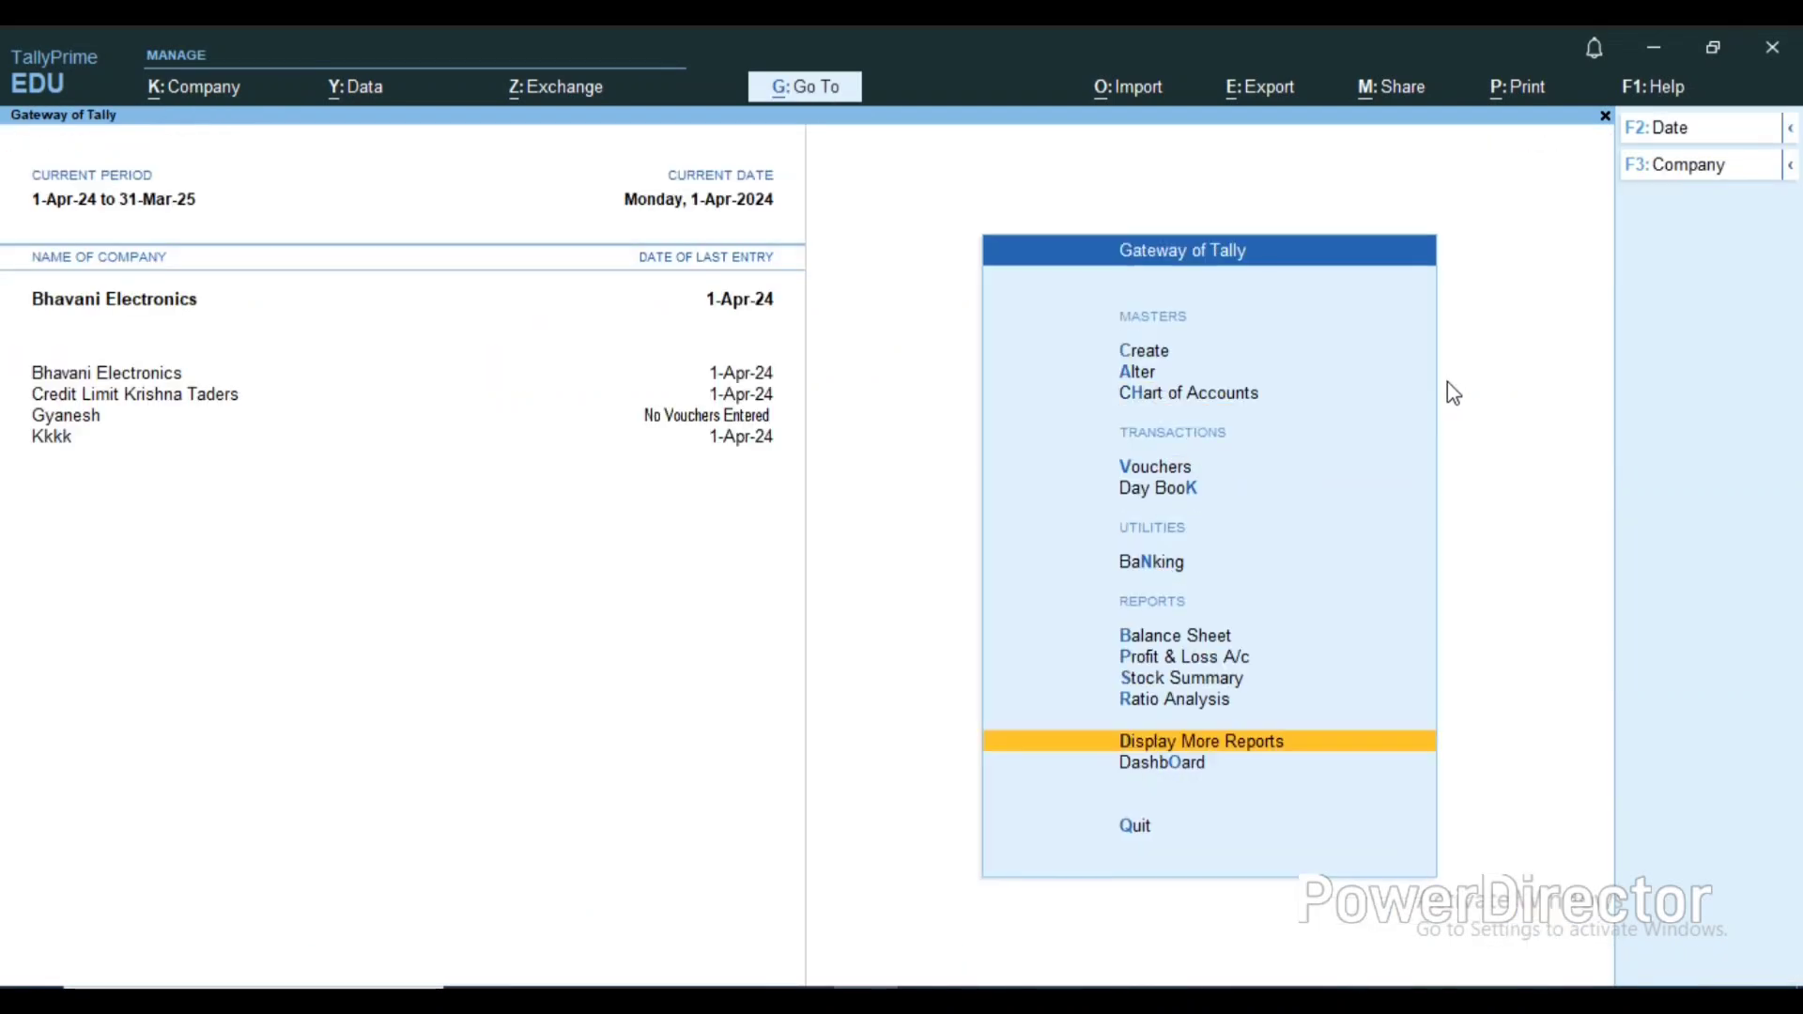
{"action": "key", "text": "Up"}
{"action": "key", "text": "Up"}
{"action": "key", "text": "Return"}
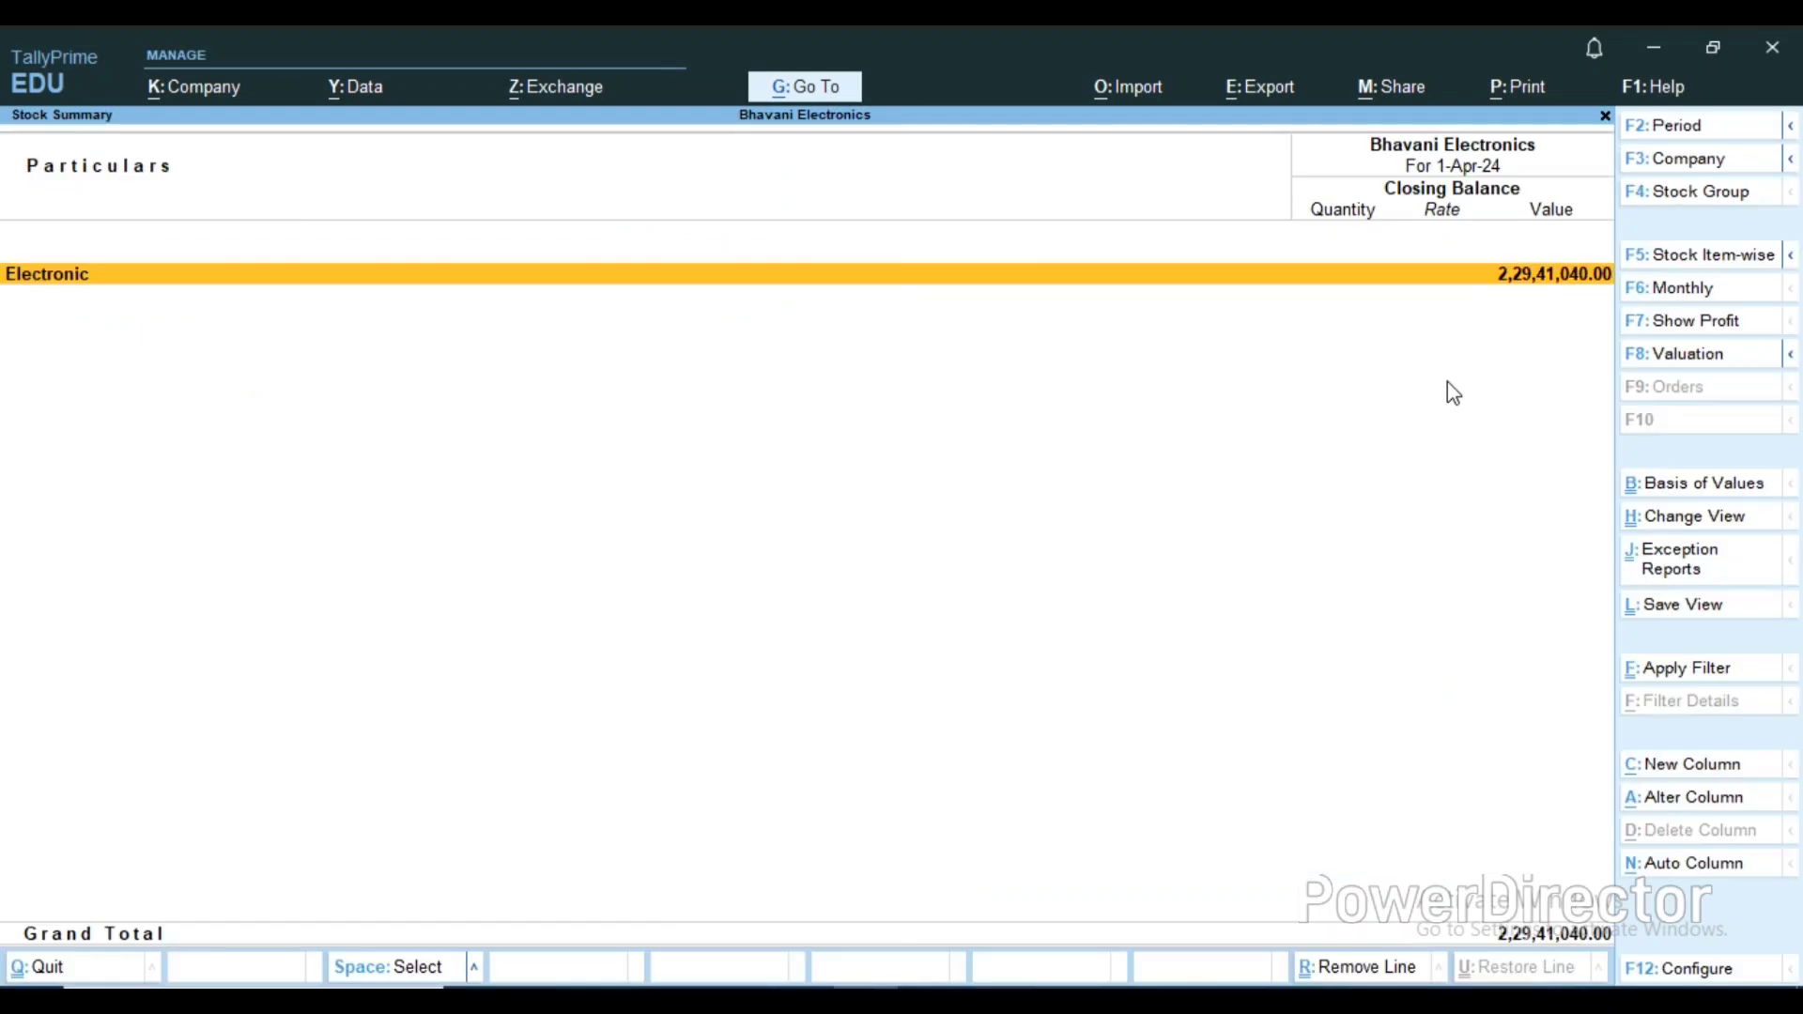
{"action": "key", "text": "Return"}
{"action": "key", "text": "Return"}
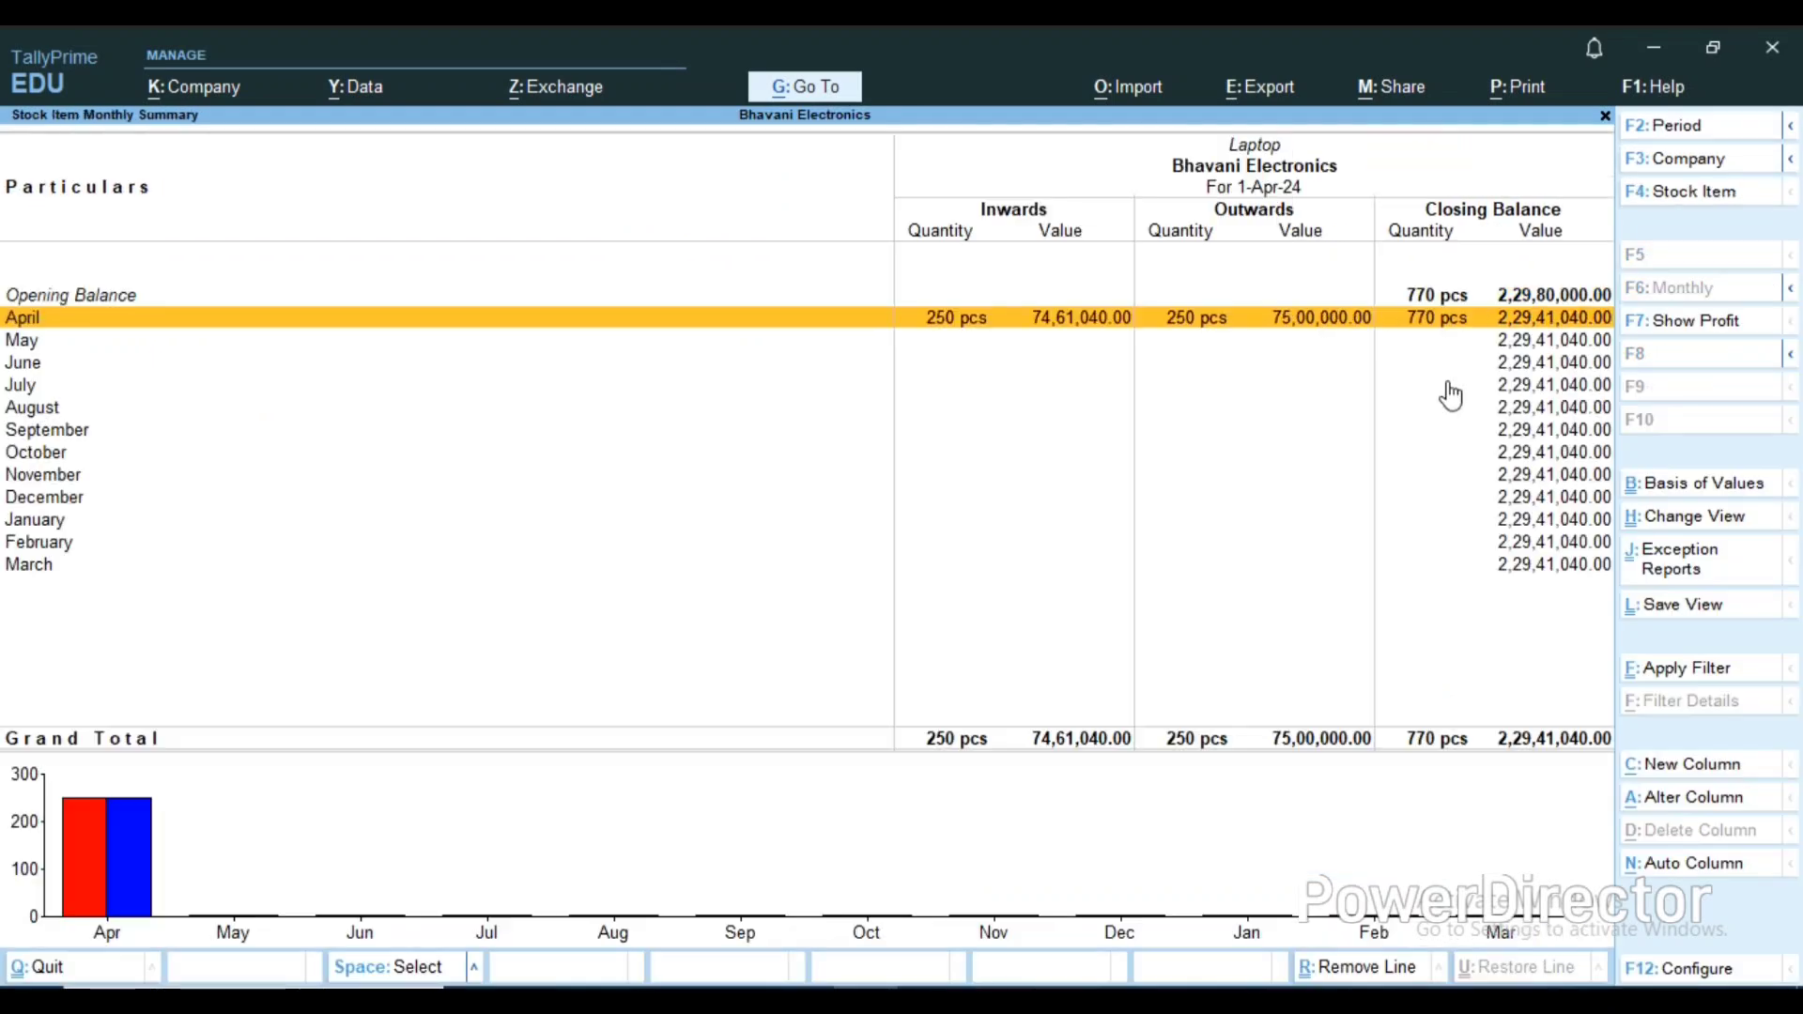
{"action": "key", "text": "Return"}
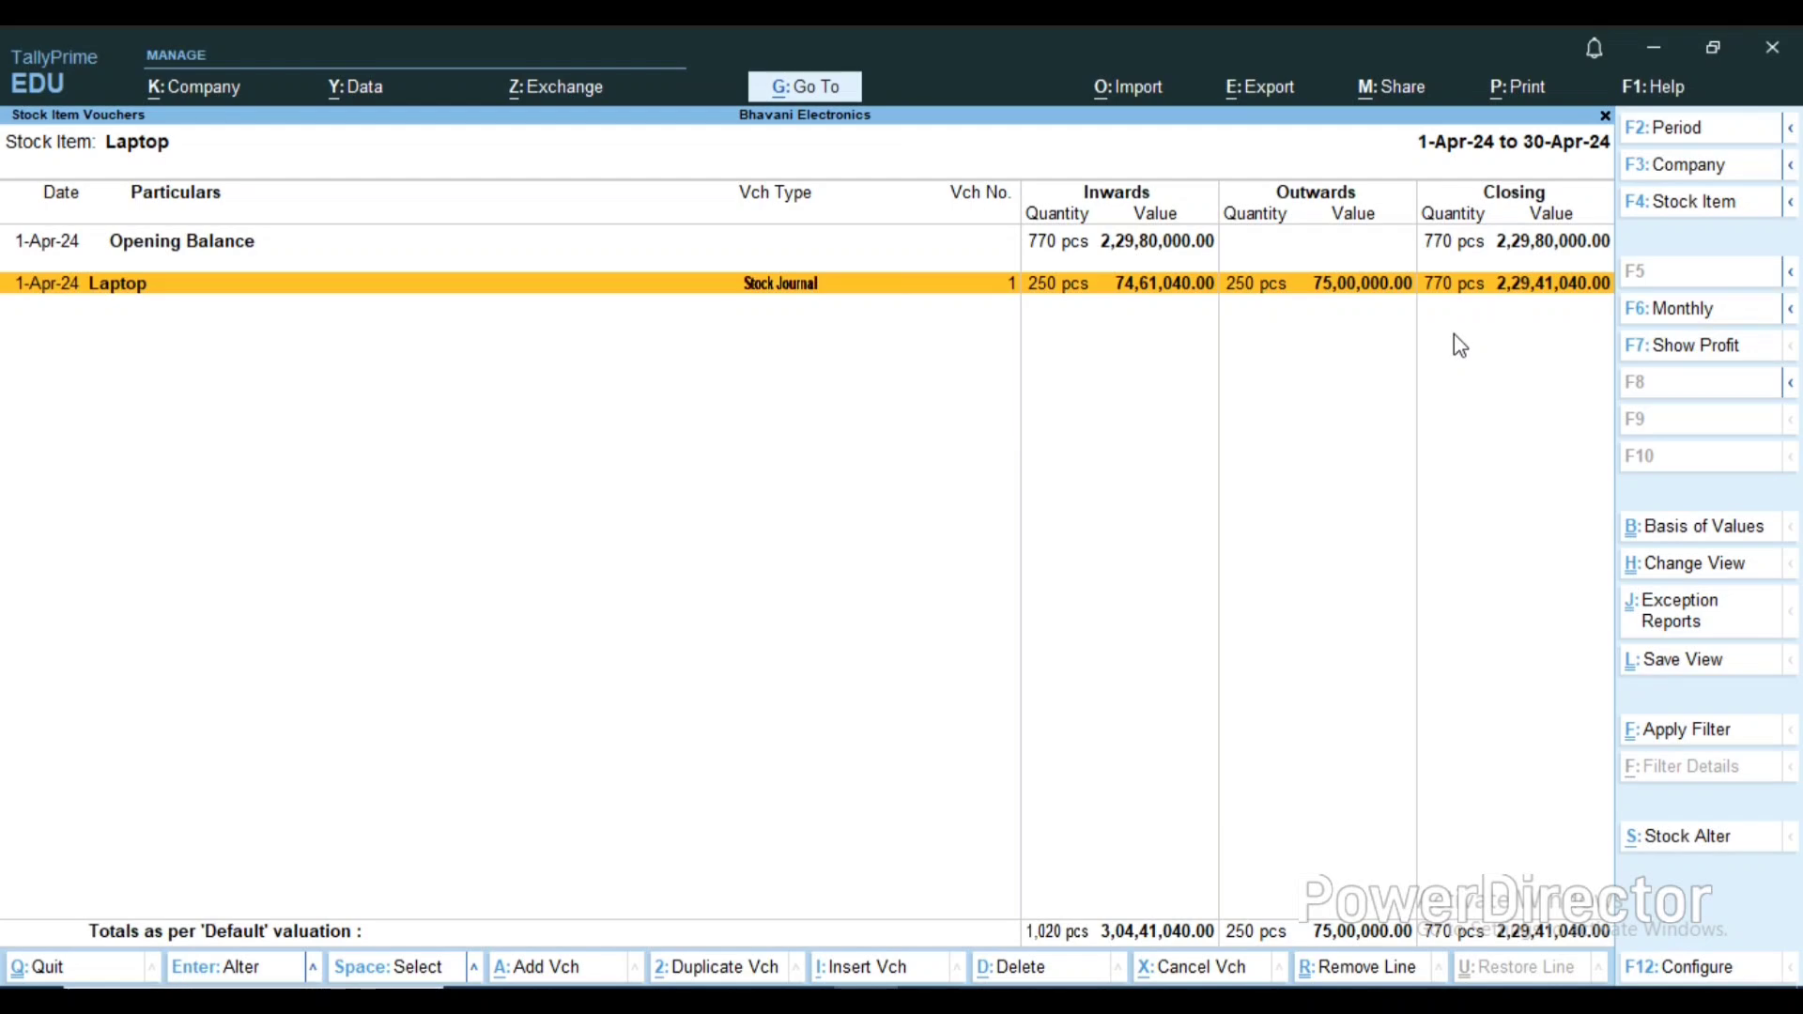
Step: Configure the Laptop stock item vouchers report with Show Narrations set to Yes
{"action": "key", "text": "F12"}
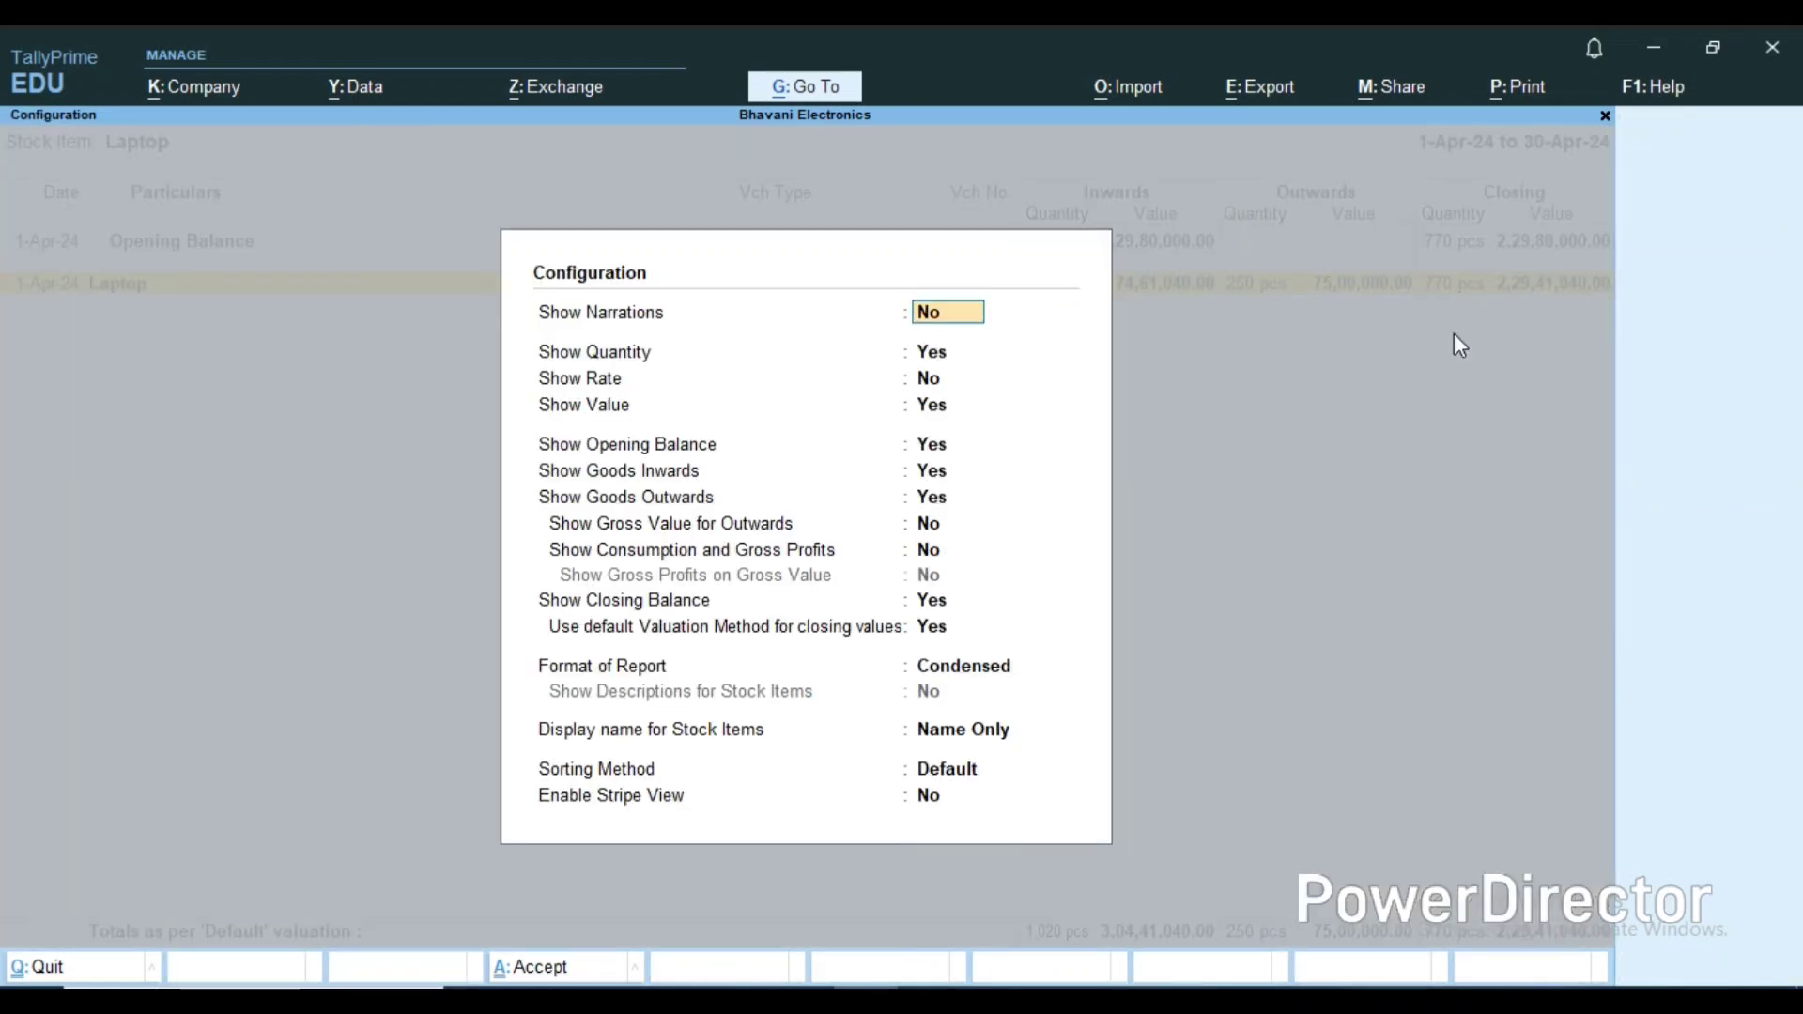
{"action": "type", "text": "y"}
{"action": "key", "text": "Return"}
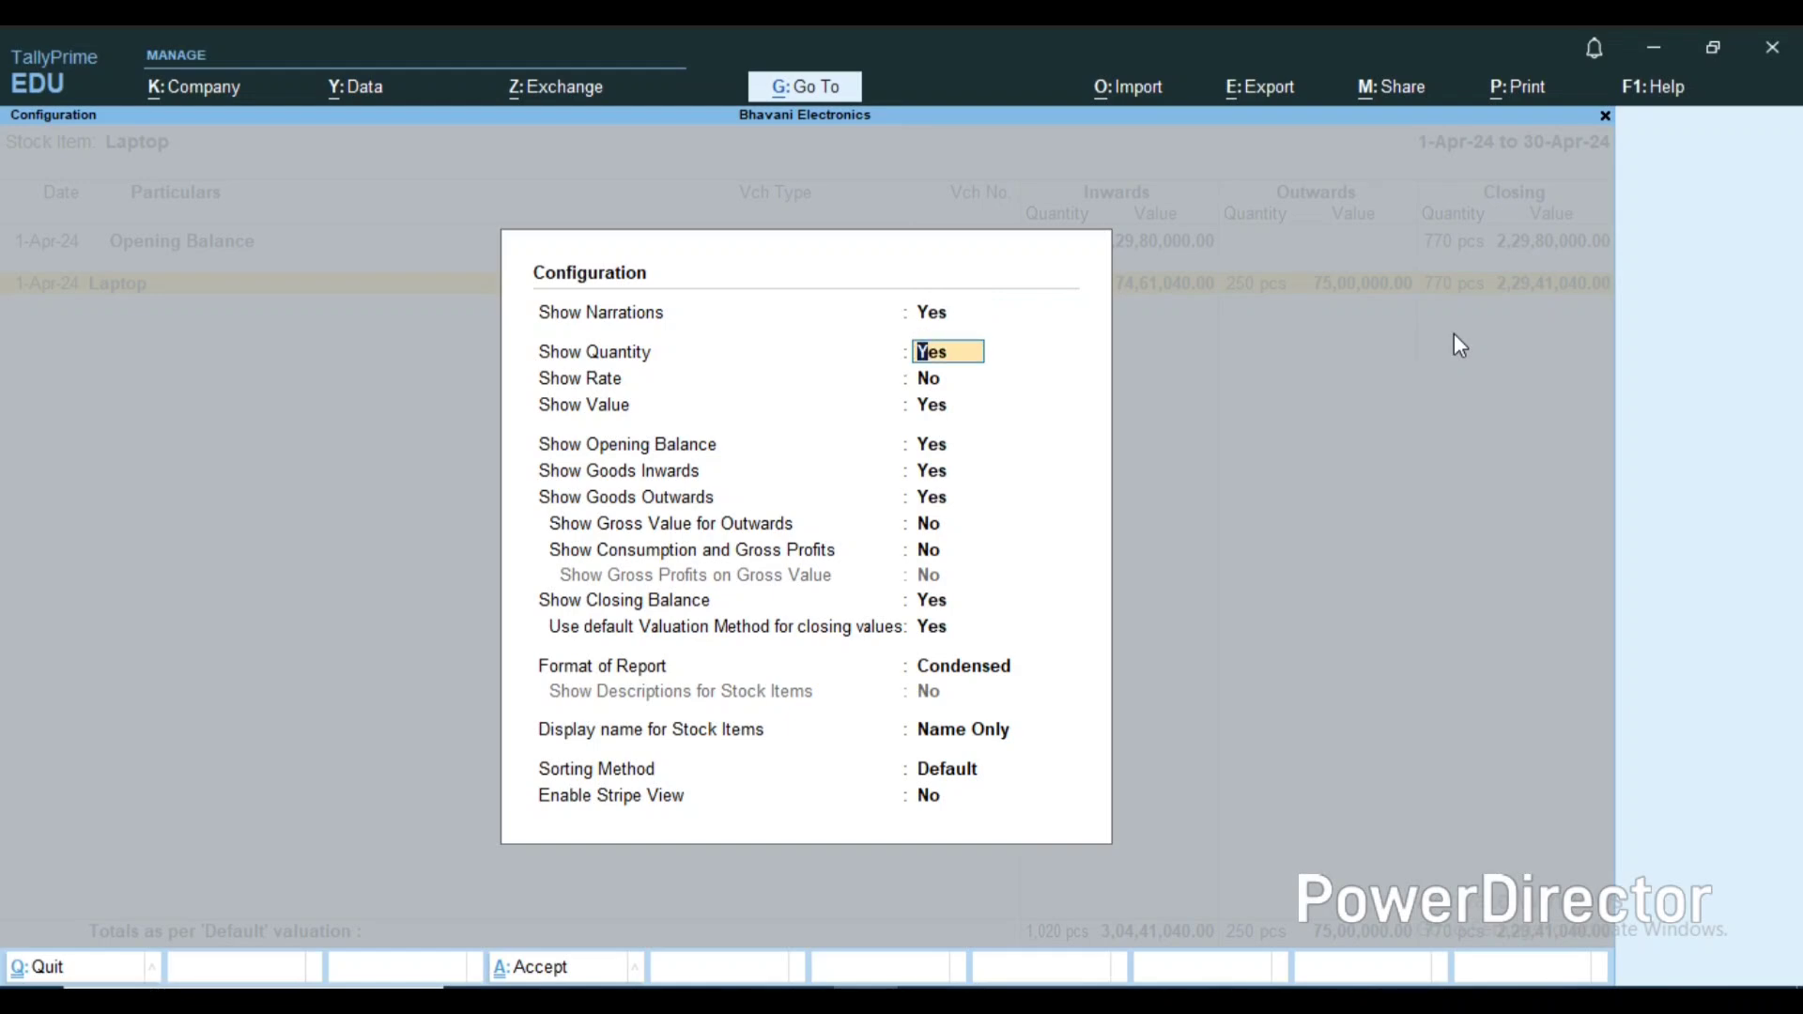
{"action": "key", "text": "ctrl+a"}
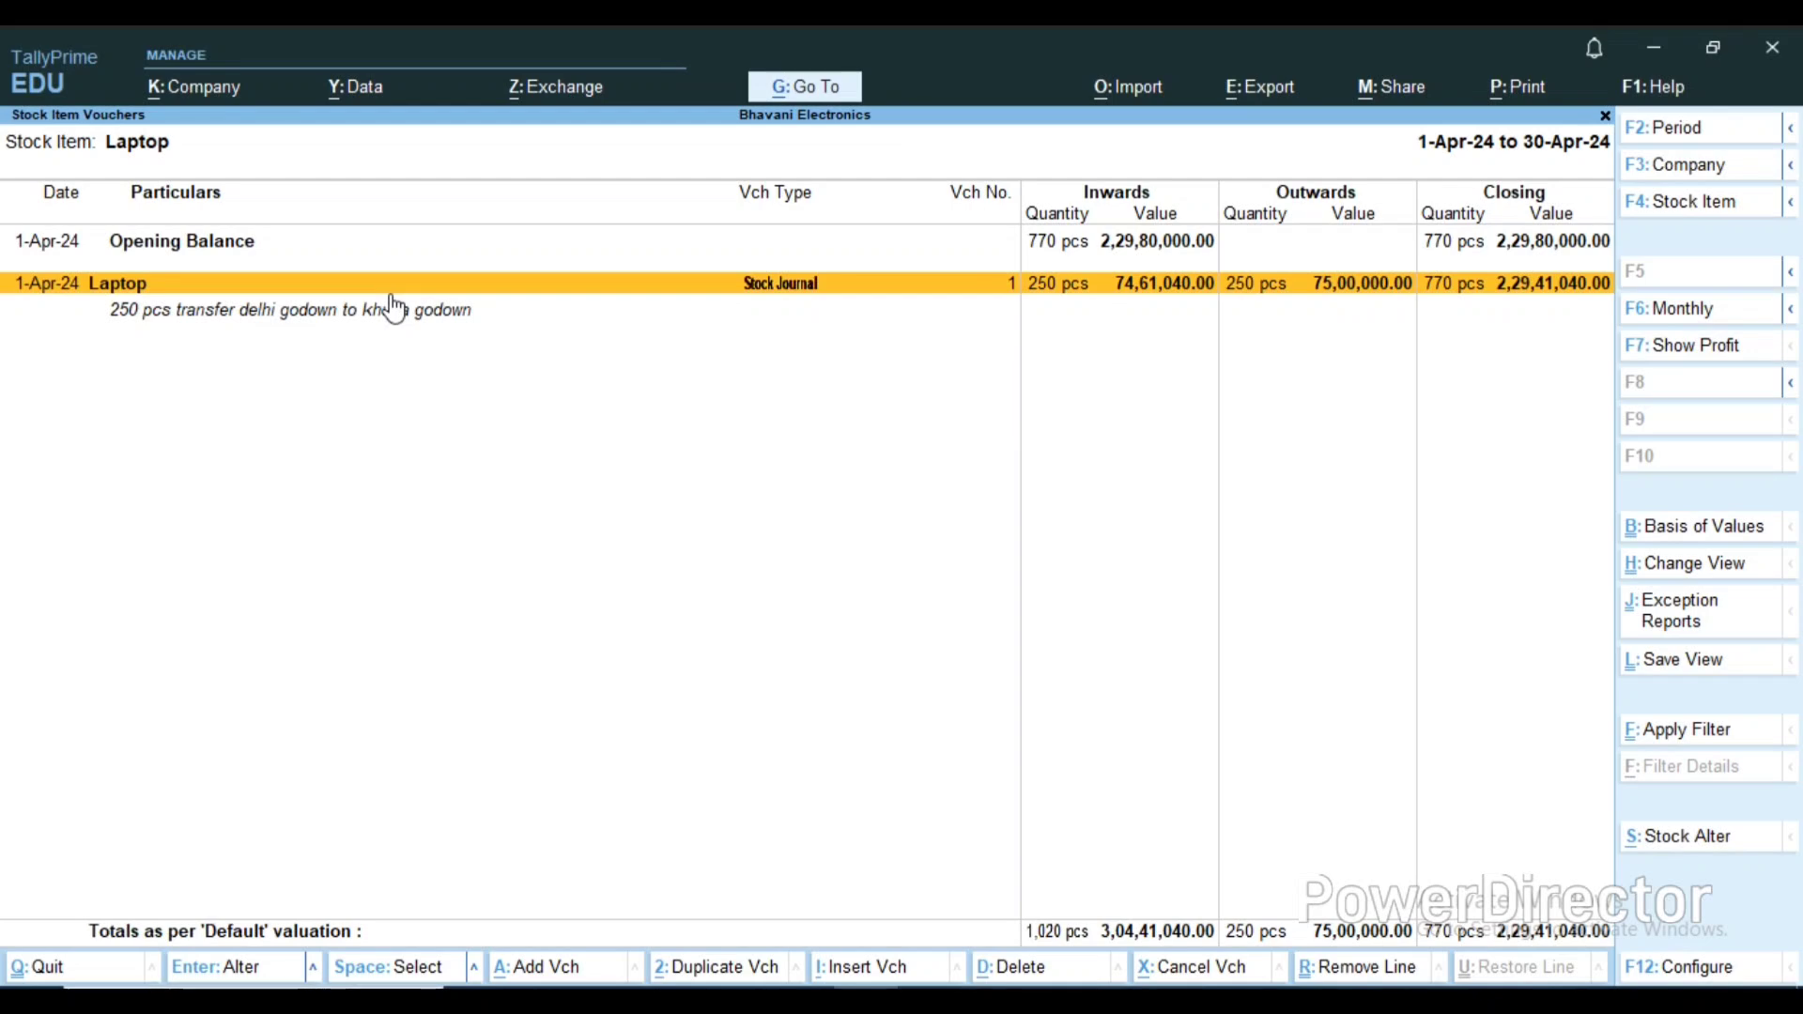
{"action": "key", "text": "alt"}
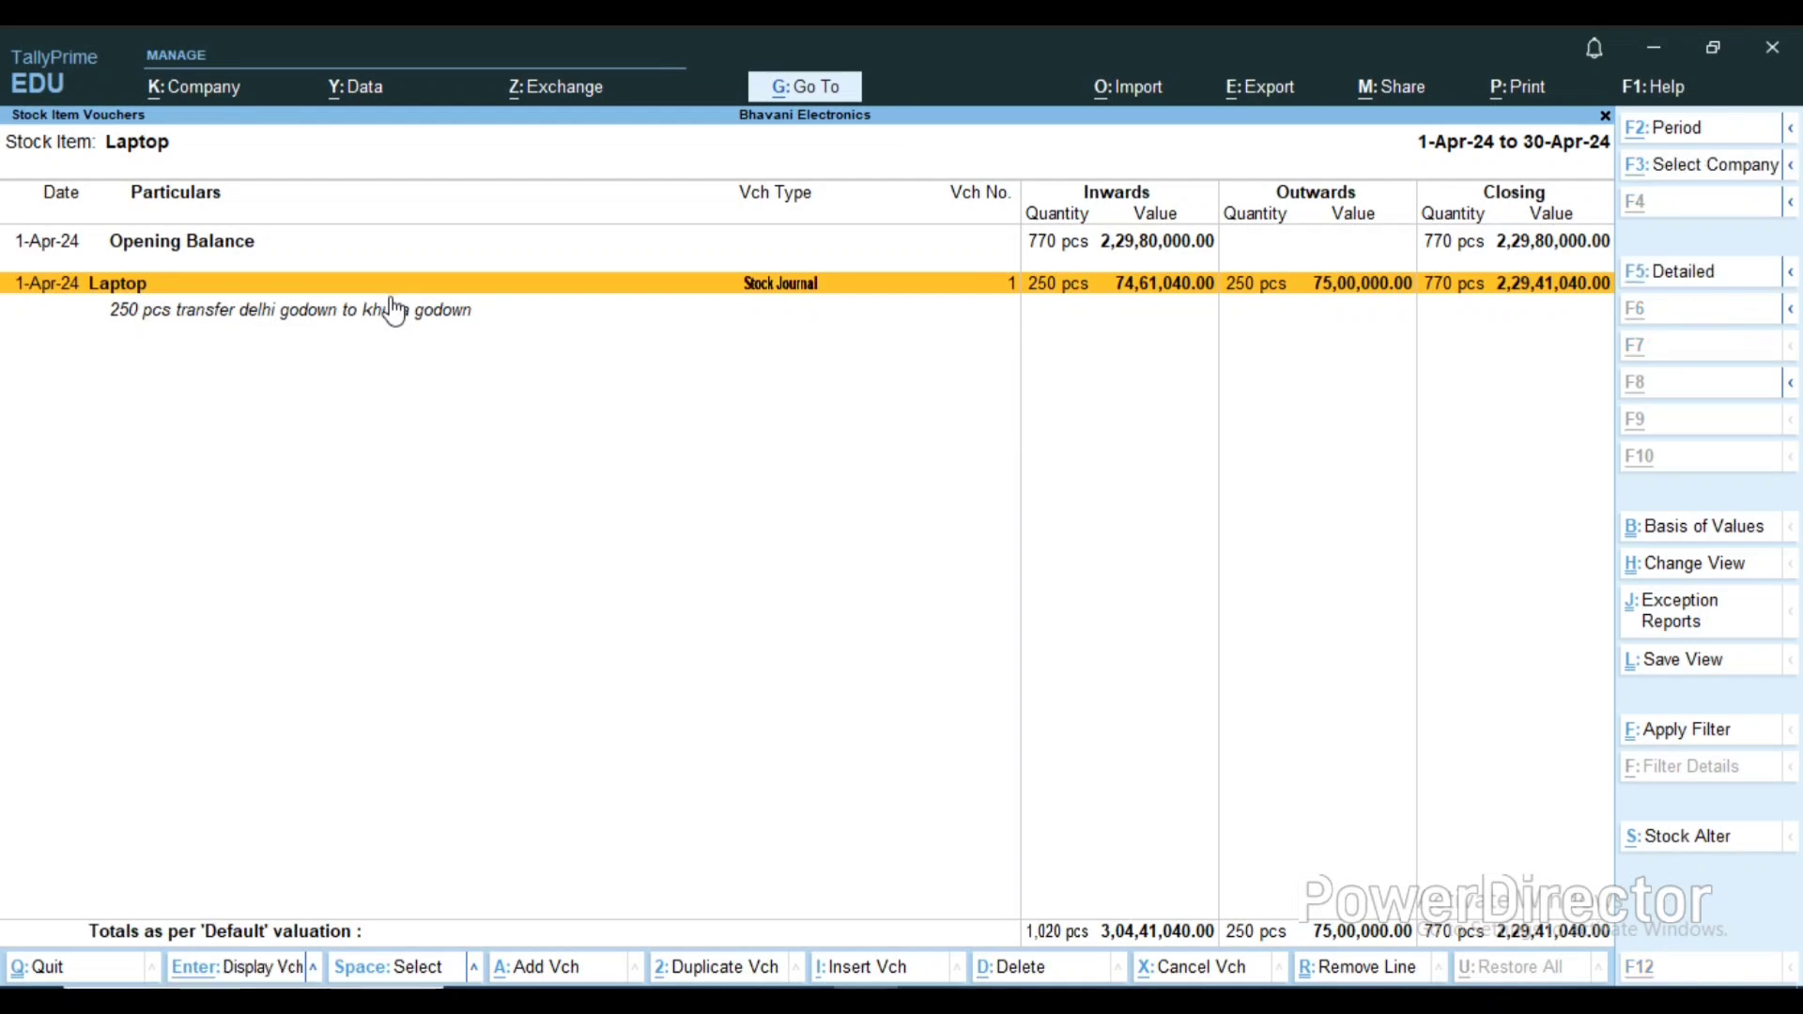